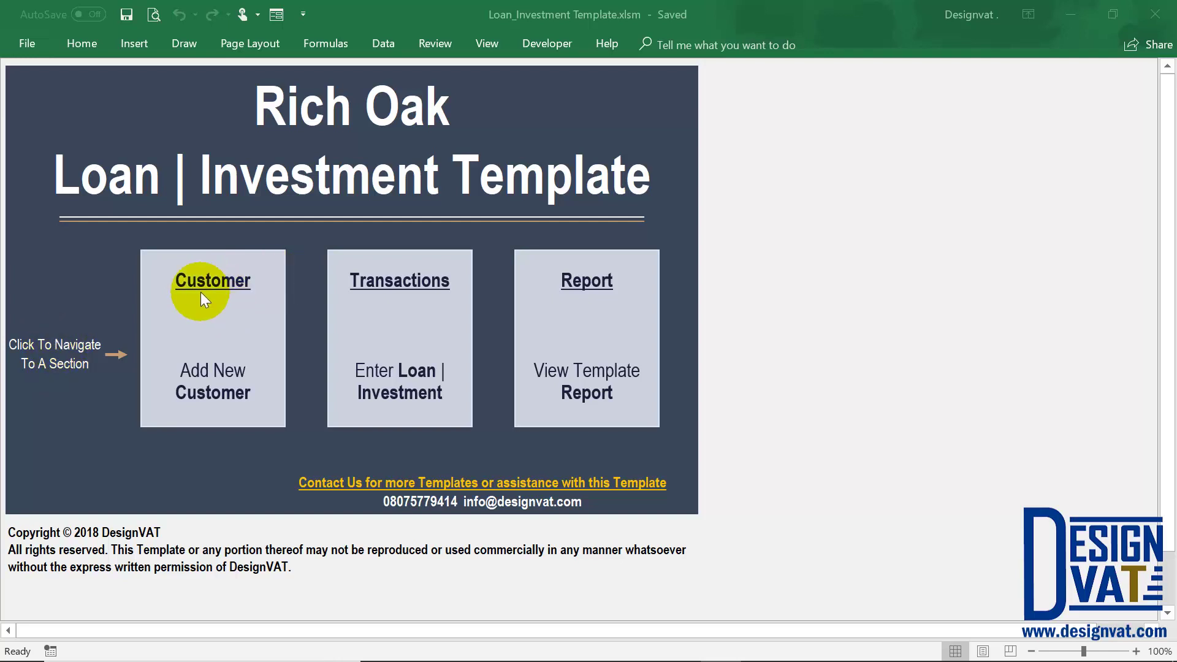
Go from the dashboard's Add New Customer box to the Loan Customer Information sheet.
click(212, 296)
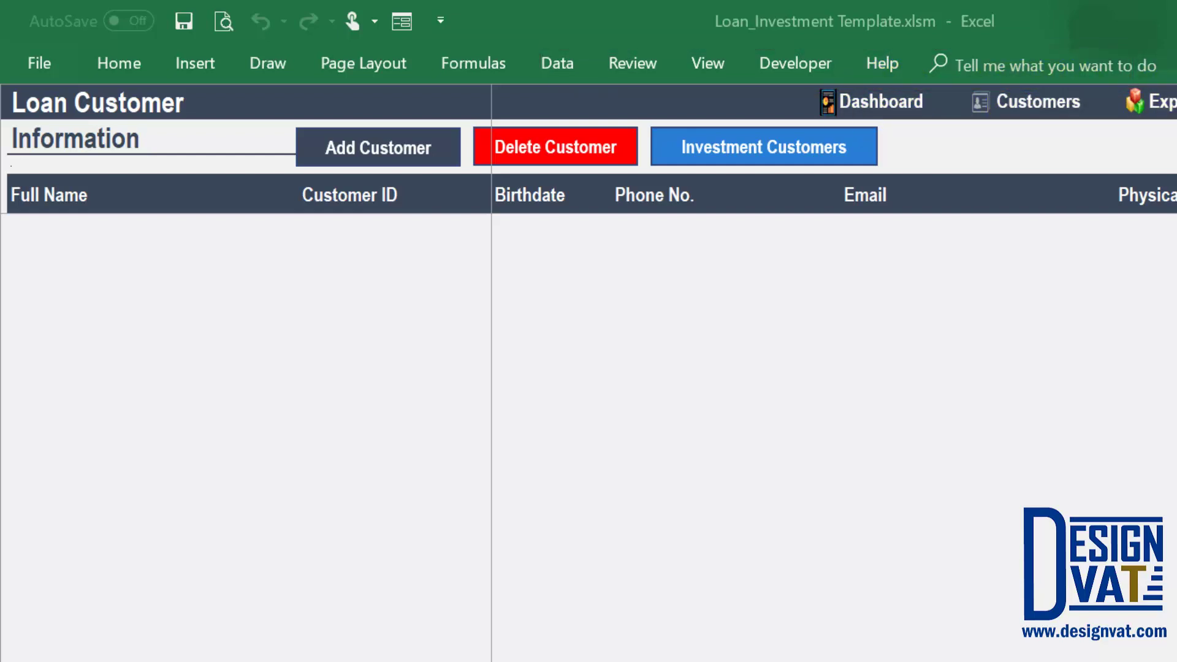
click(905, 114)
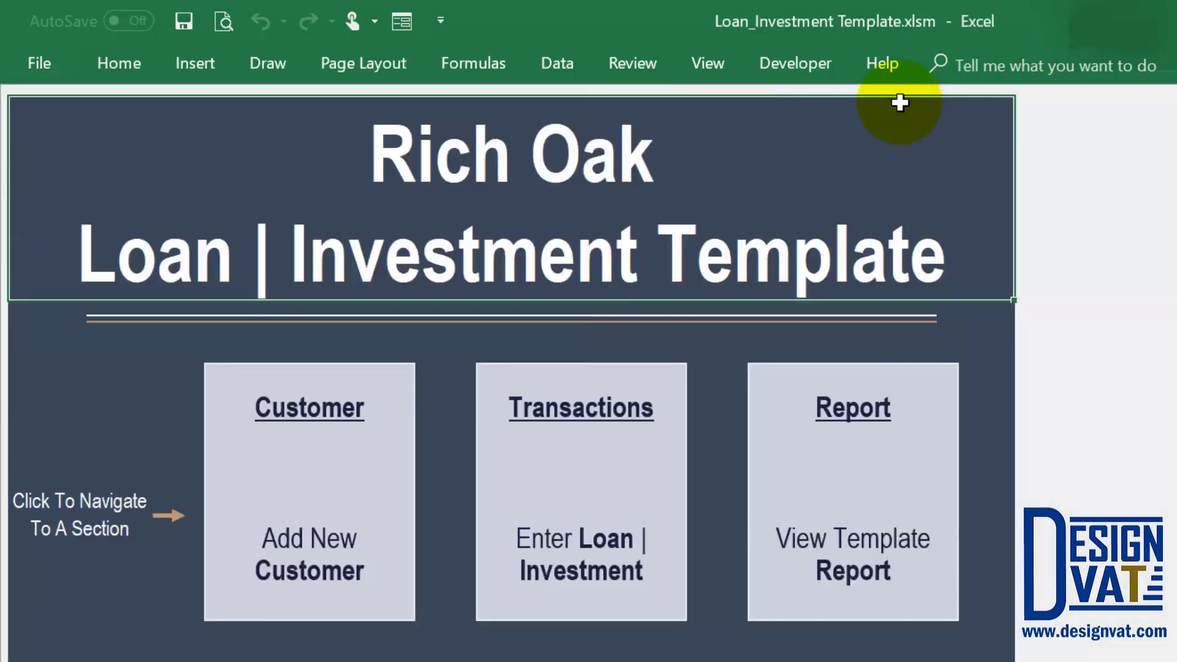
click(366, 456)
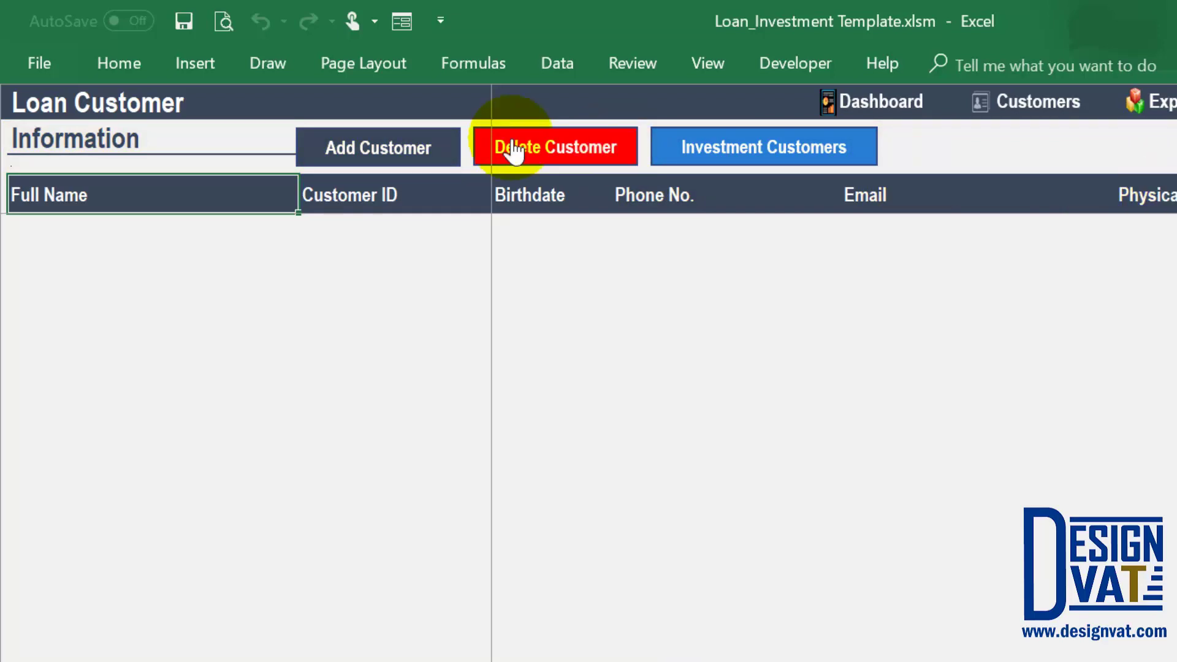
In a new Enter Customer Details form, enter the customer's first and last name.
click(375, 146)
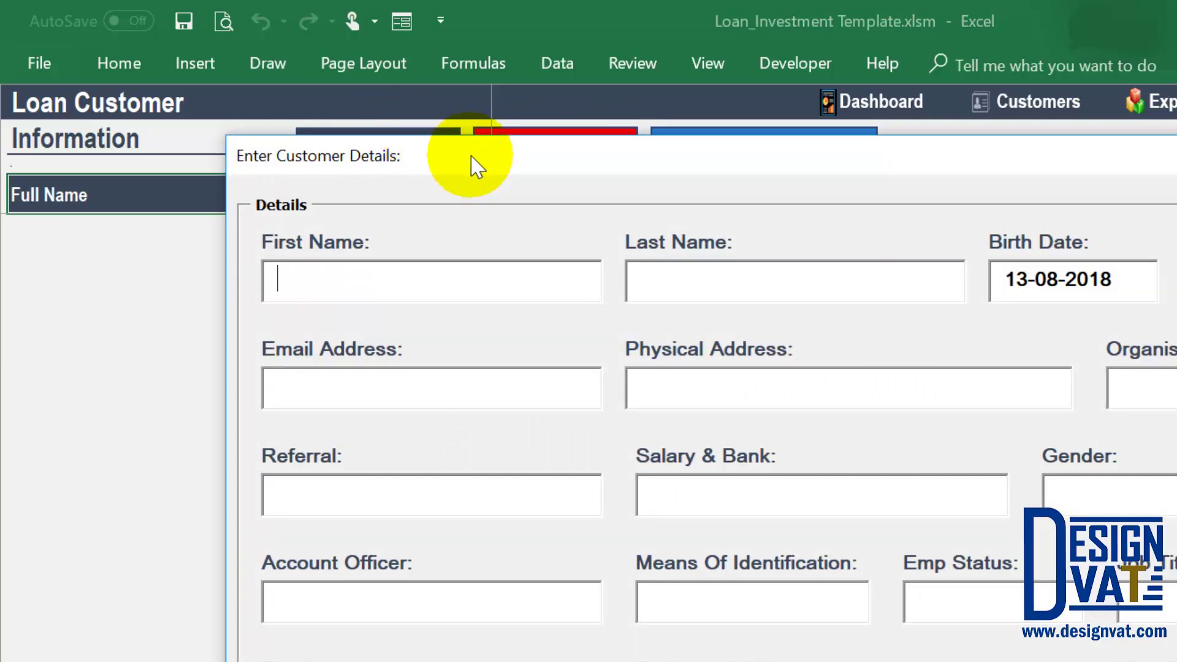
drag(476, 164, 442, 294)
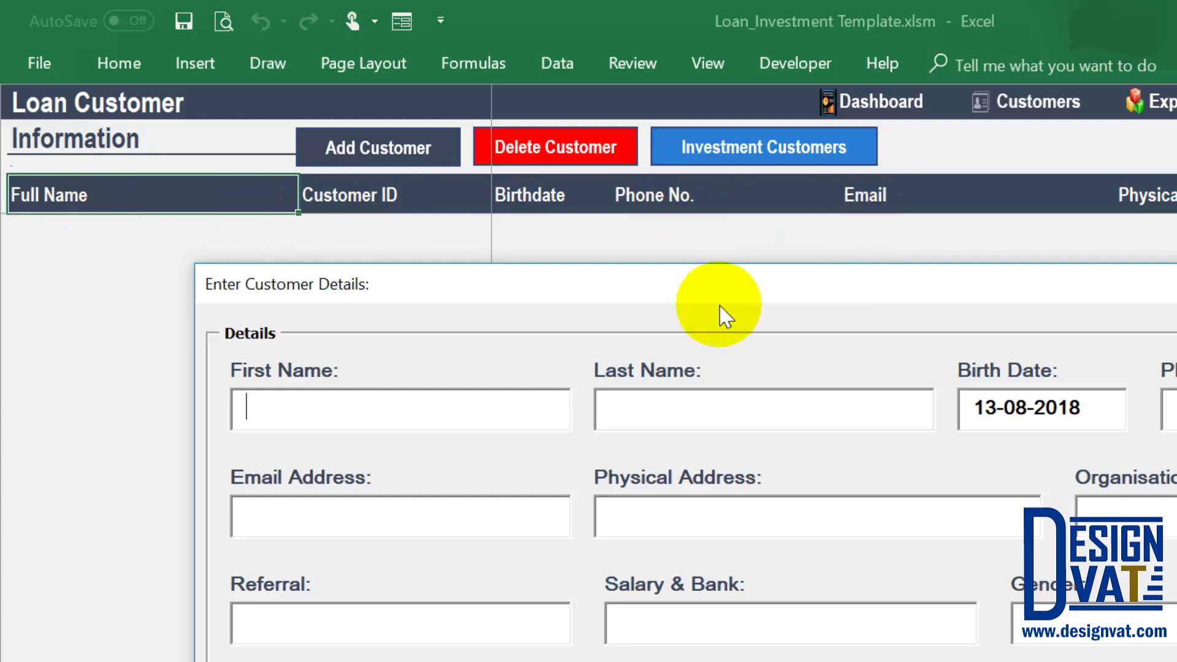
drag(733, 288, 741, 122)
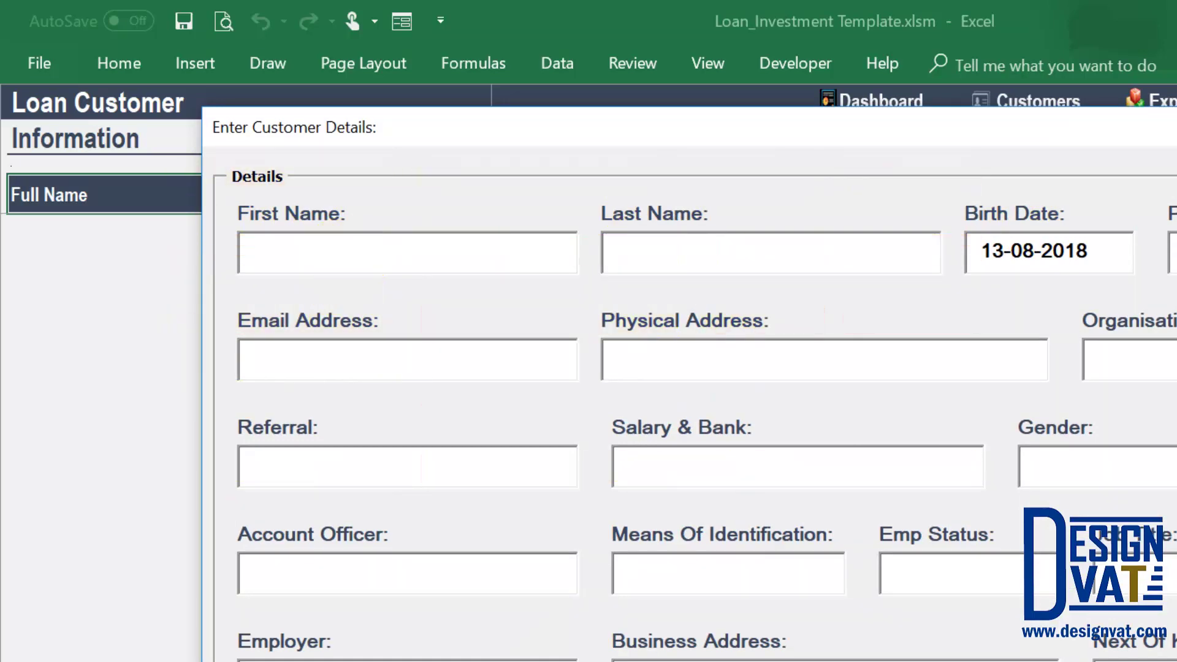
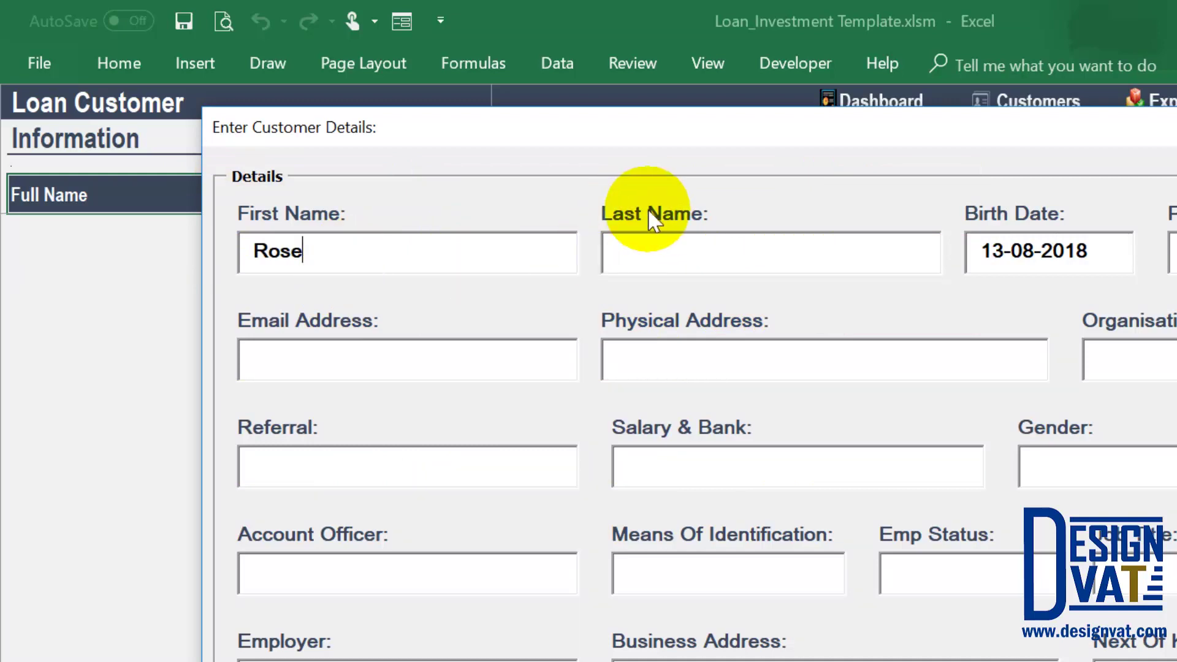
key(Tab)
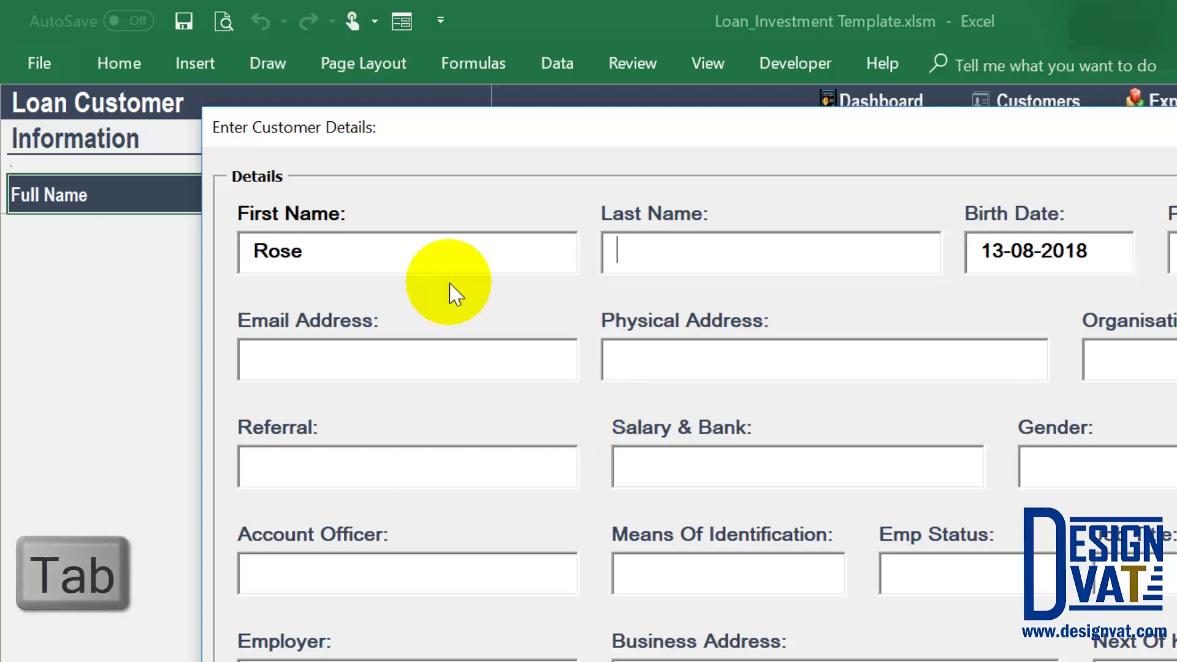
click(435, 253)
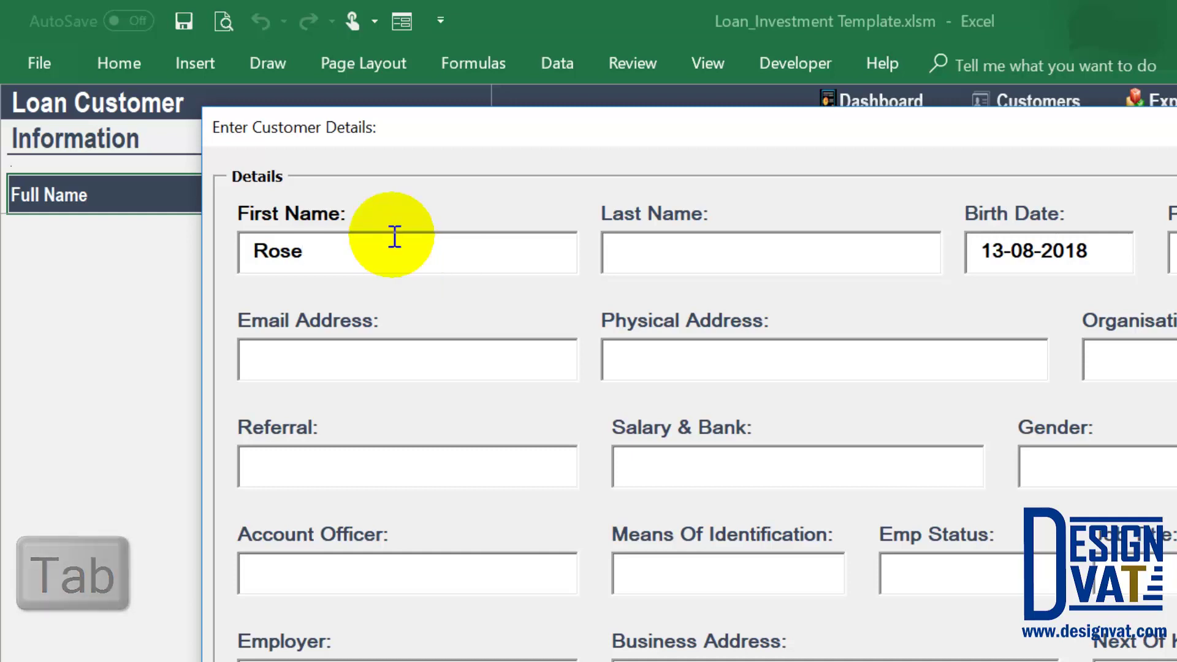
click(644, 214)
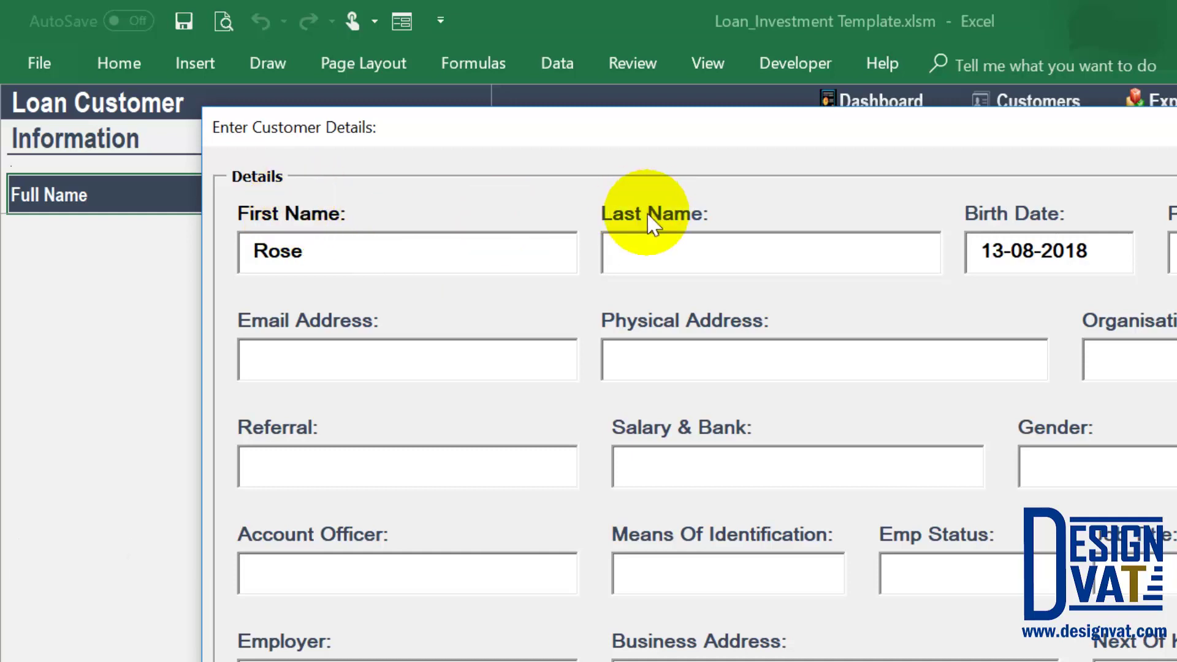
text(Random)
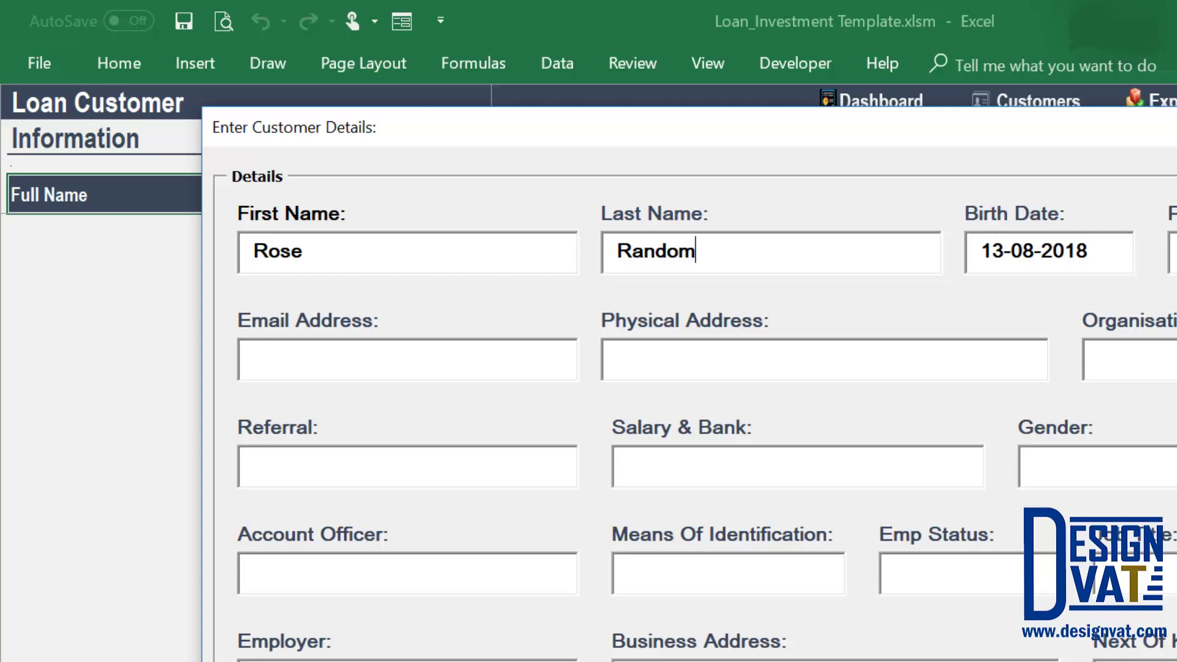
key(Tab)
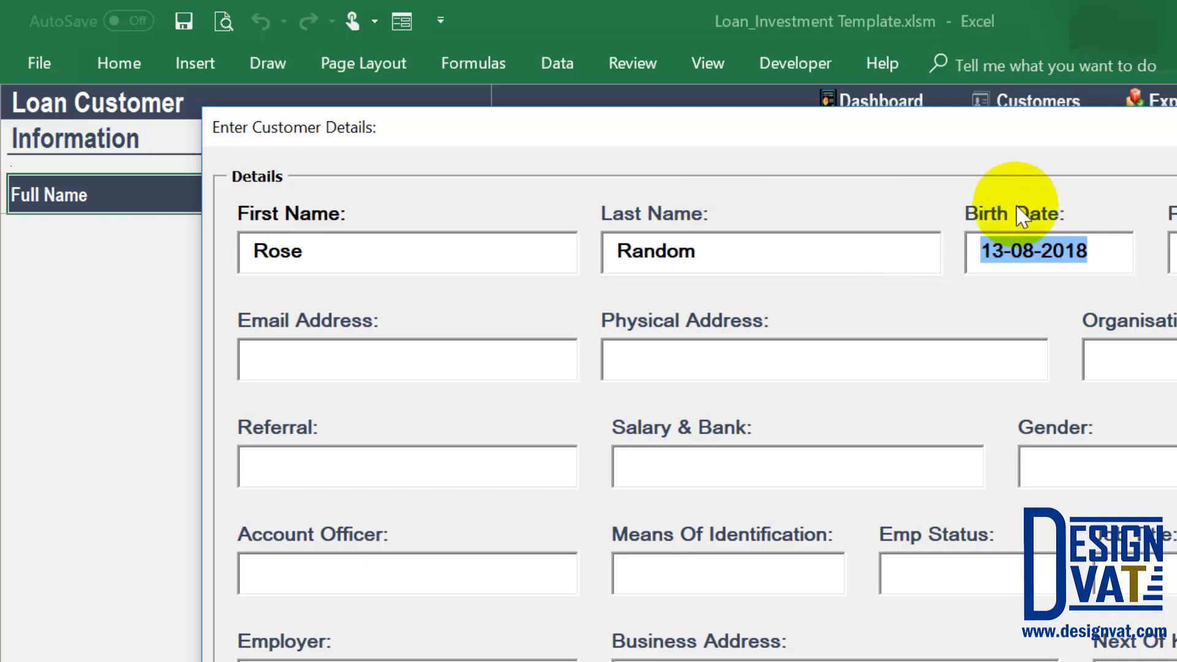
click(1009, 250)
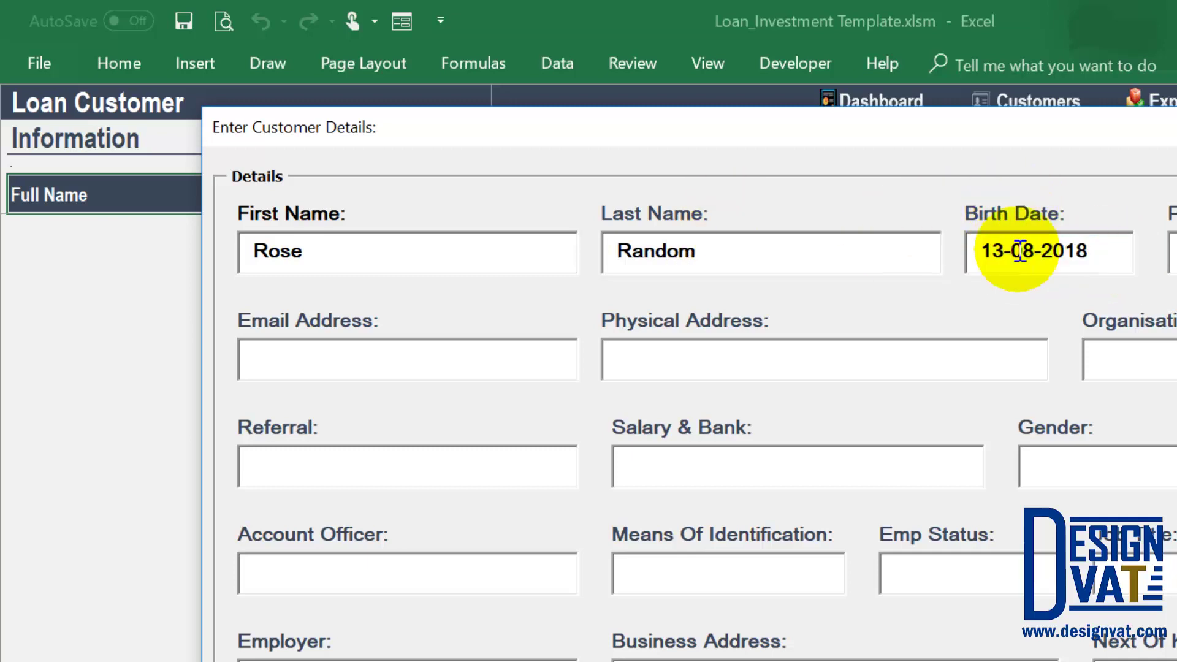
double_click(1008, 251)
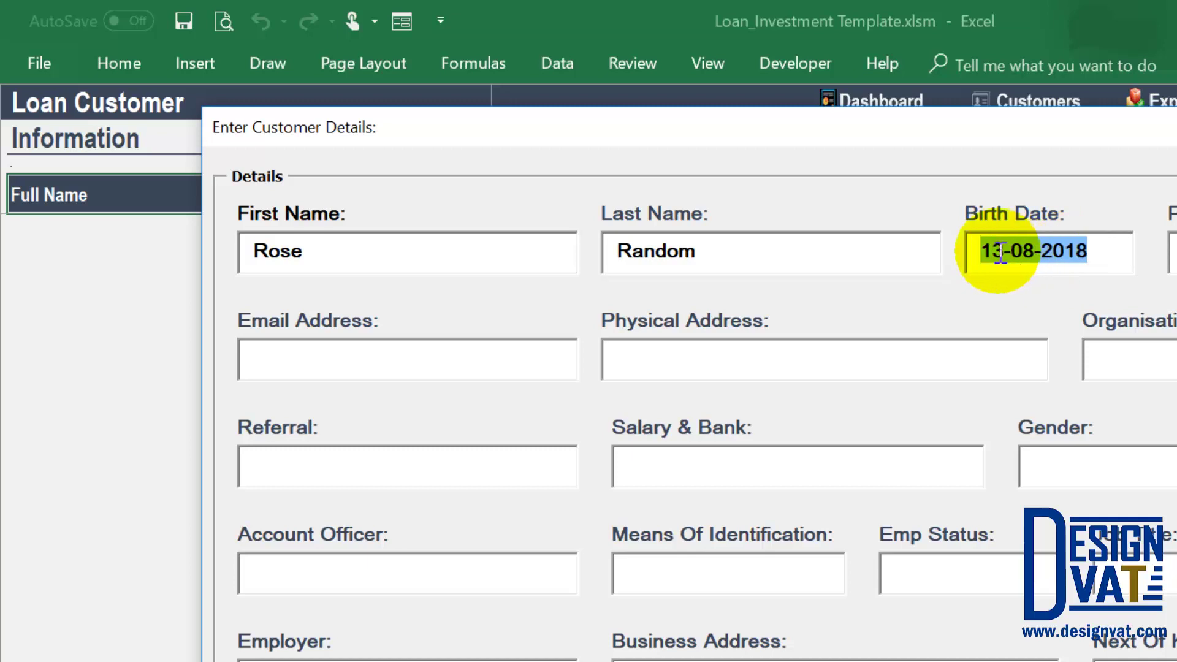
click(1001, 252)
key(BackSpace)
key(Right)
key(Right)
key(Right)
key(Right)
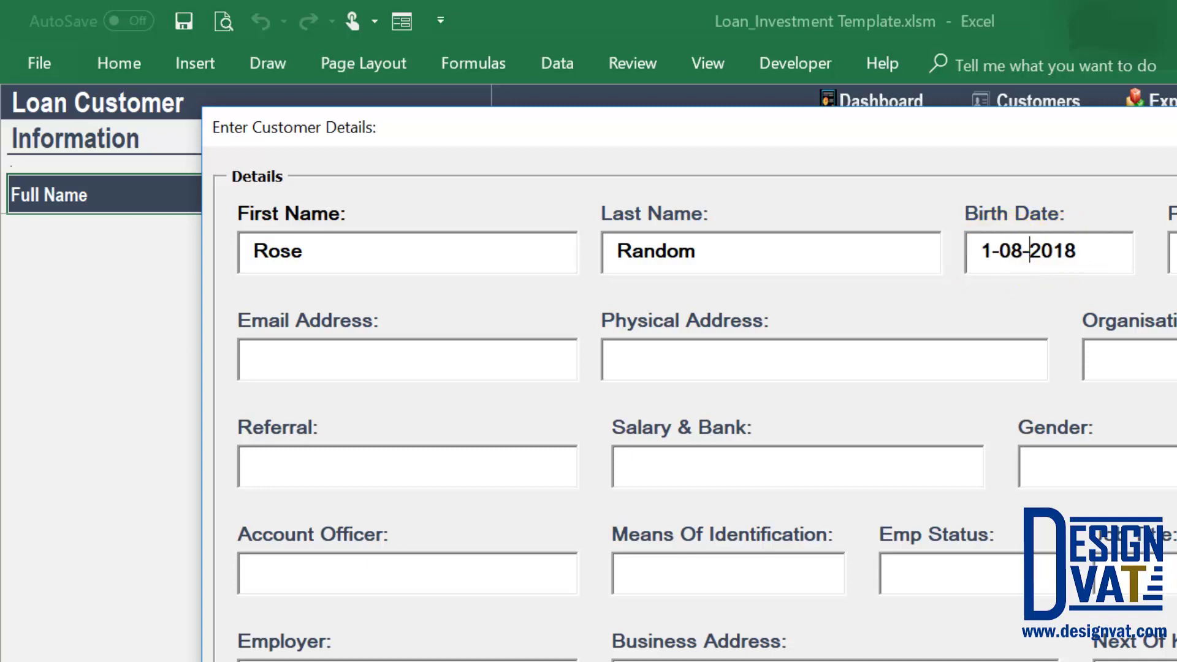
key(Delete)
key(Delete)
key(Delete)
key(Delete)
text(1980)
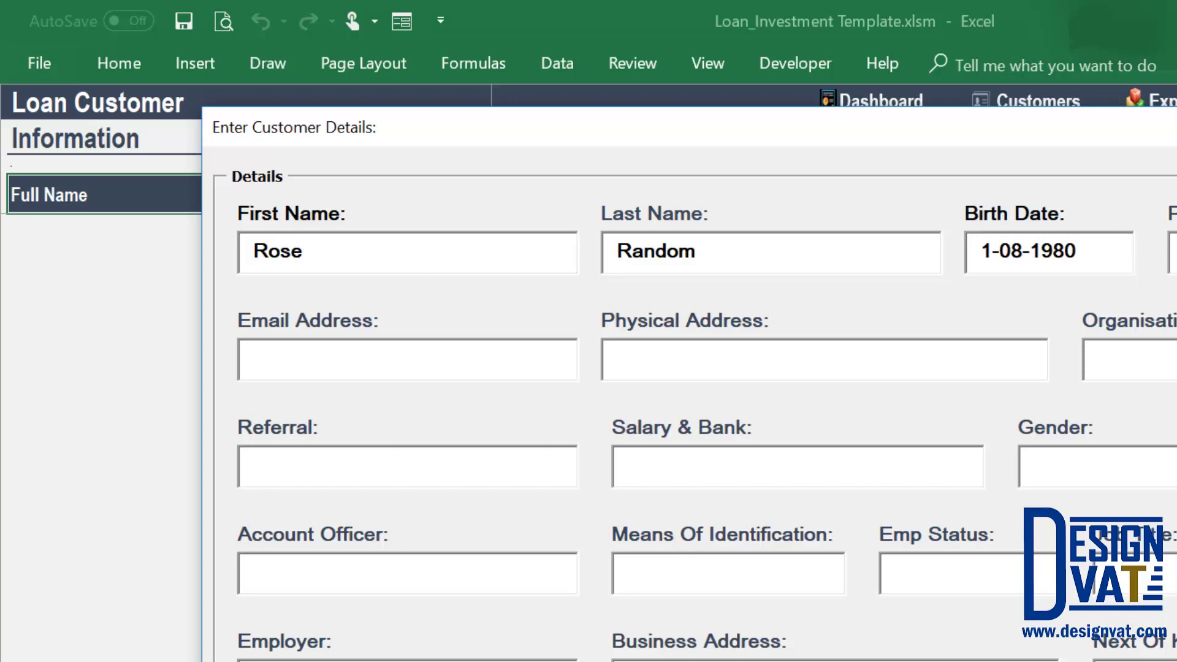
click(255, 359)
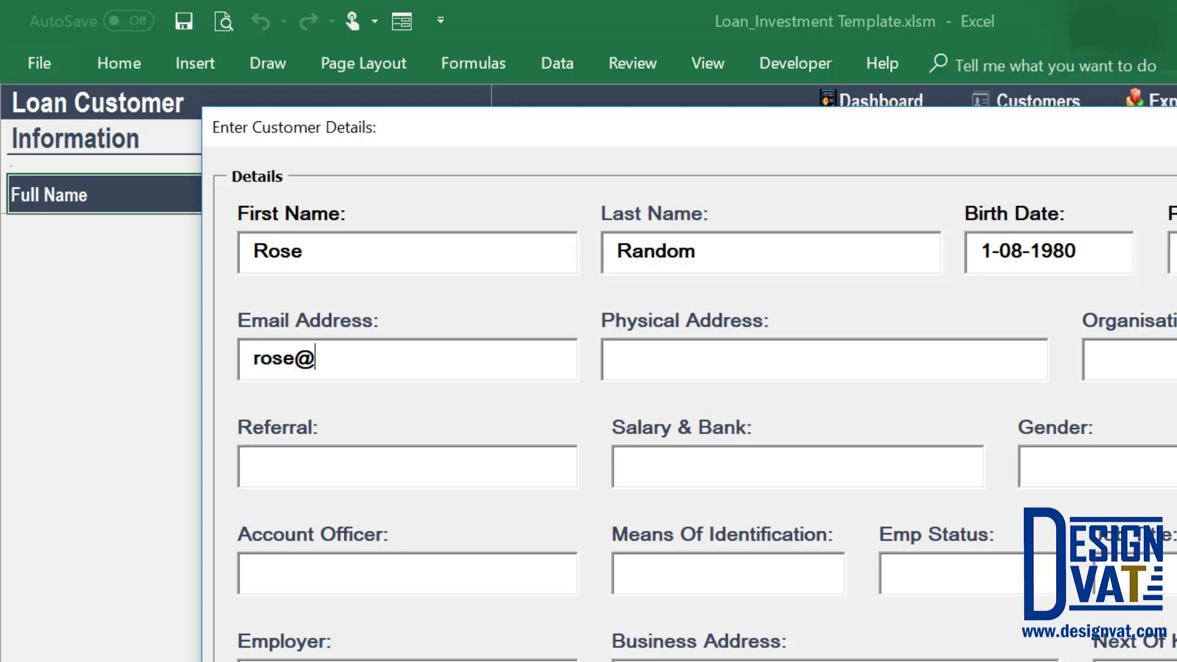
Fill in the customer's e-mail, physical address, referrer and salary bank details.
click(617, 359)
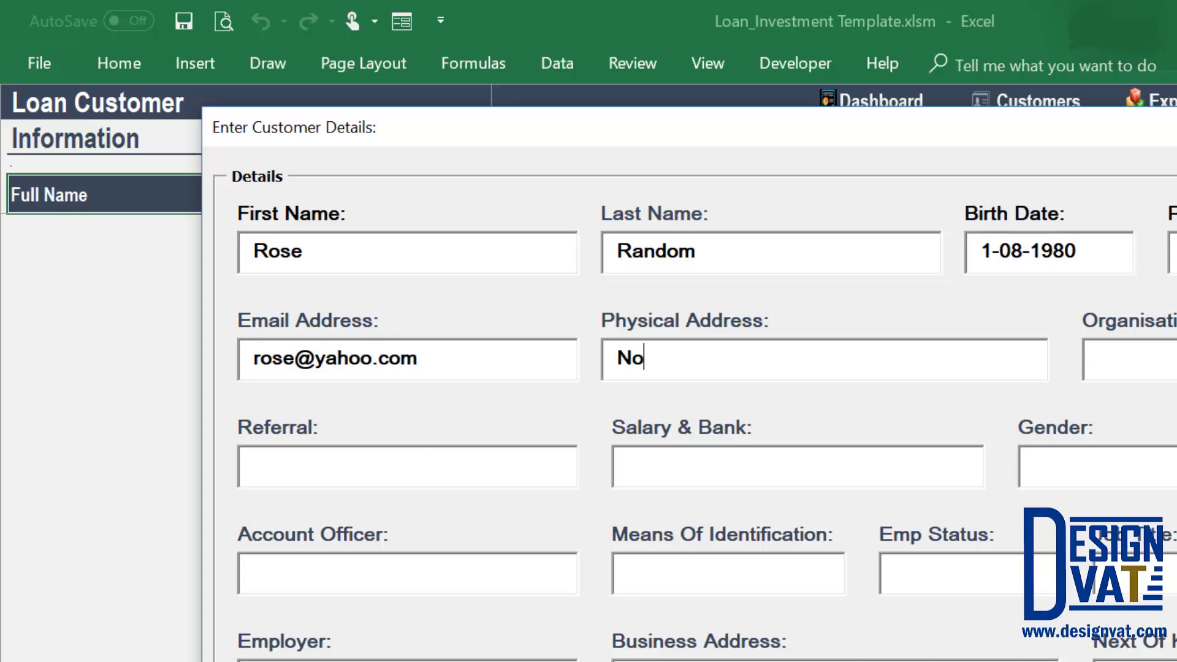
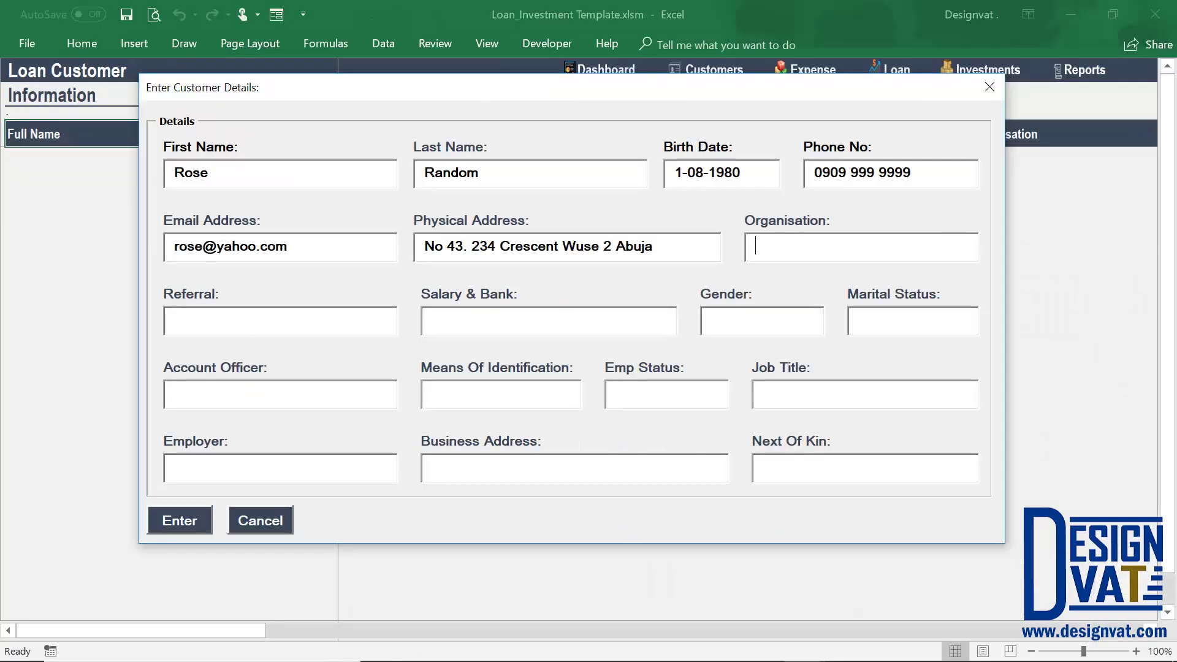
text(CAC)
click(280, 320)
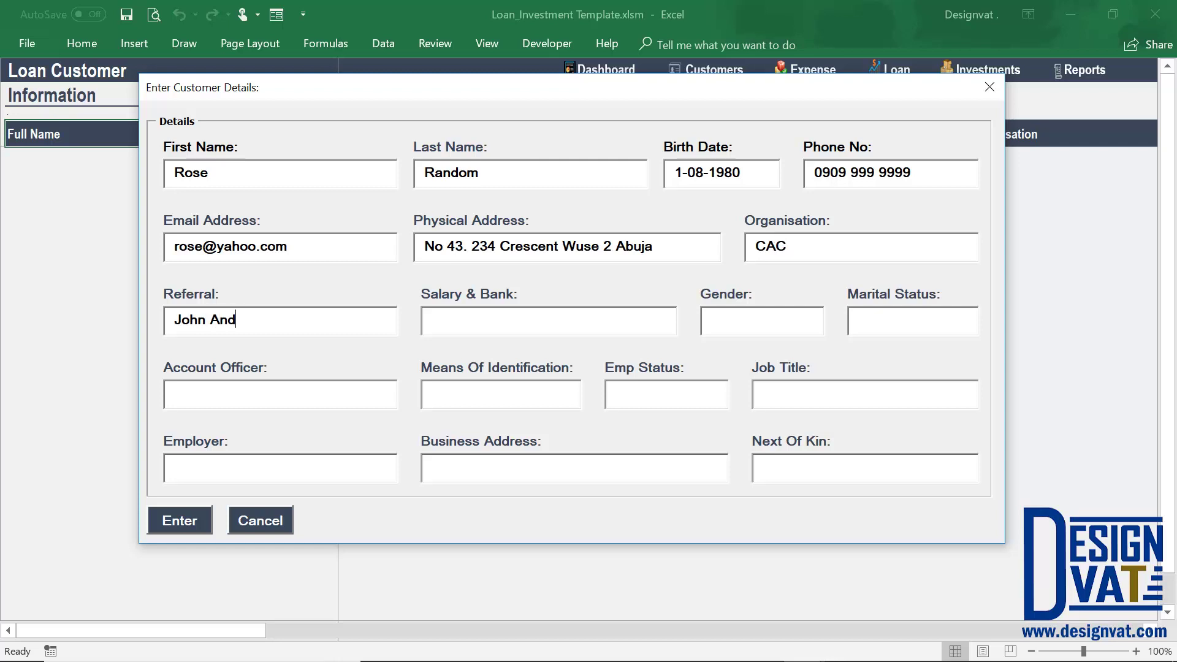
click(549, 320)
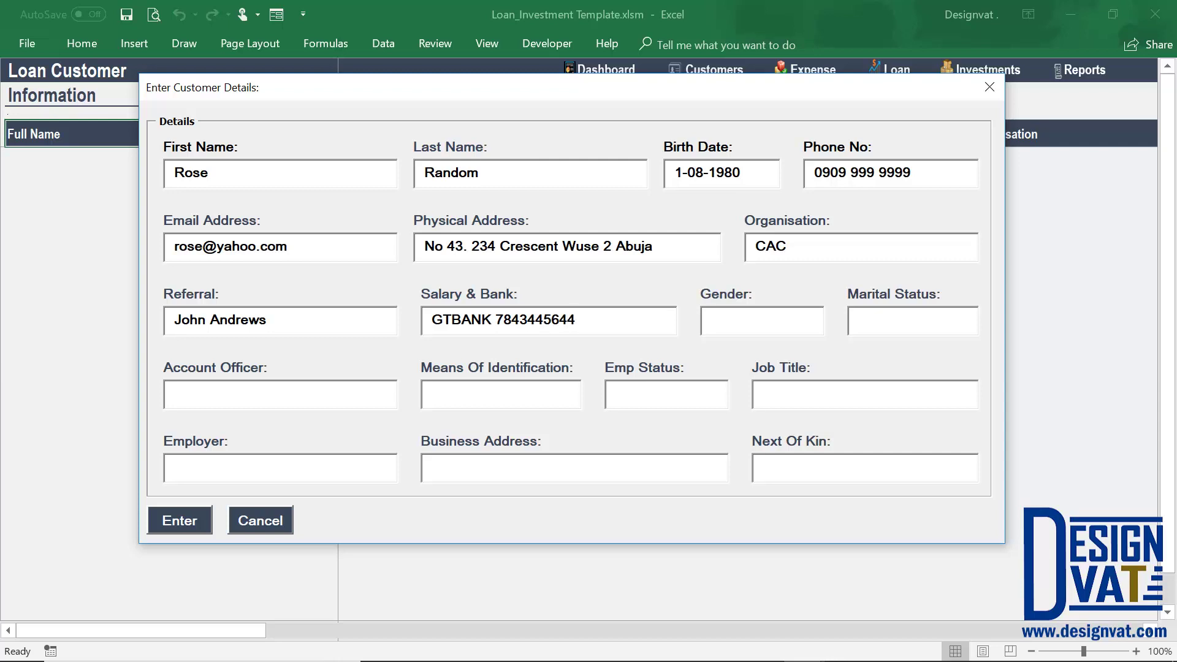
Enter gender Female, status Single, Passport ID, Full Time Accountant, employer and business address.
key(Tab)
text(Female)
text(Single)
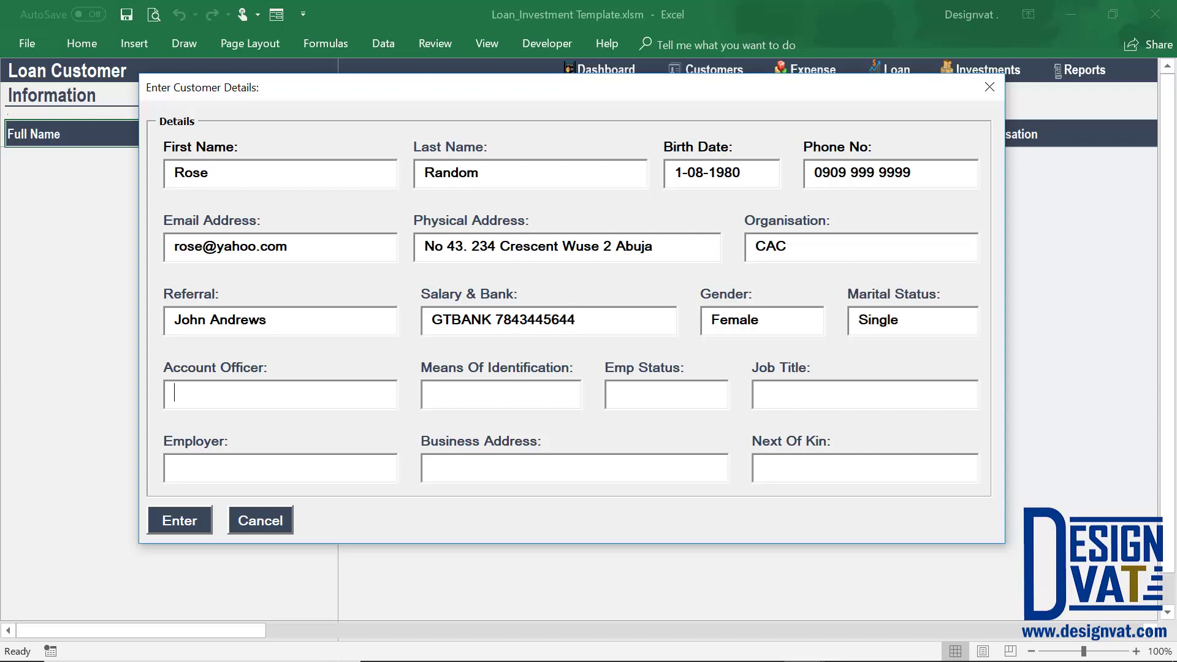
key(Tab)
text(Pass)
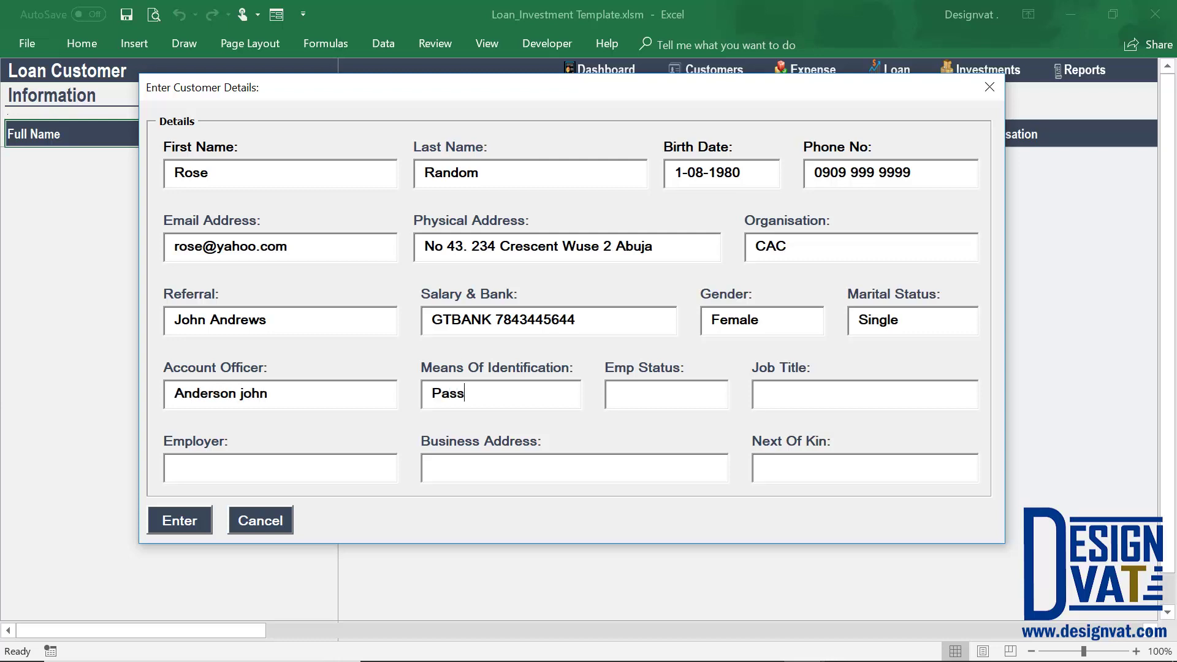
text(portFull TimeAccountant)
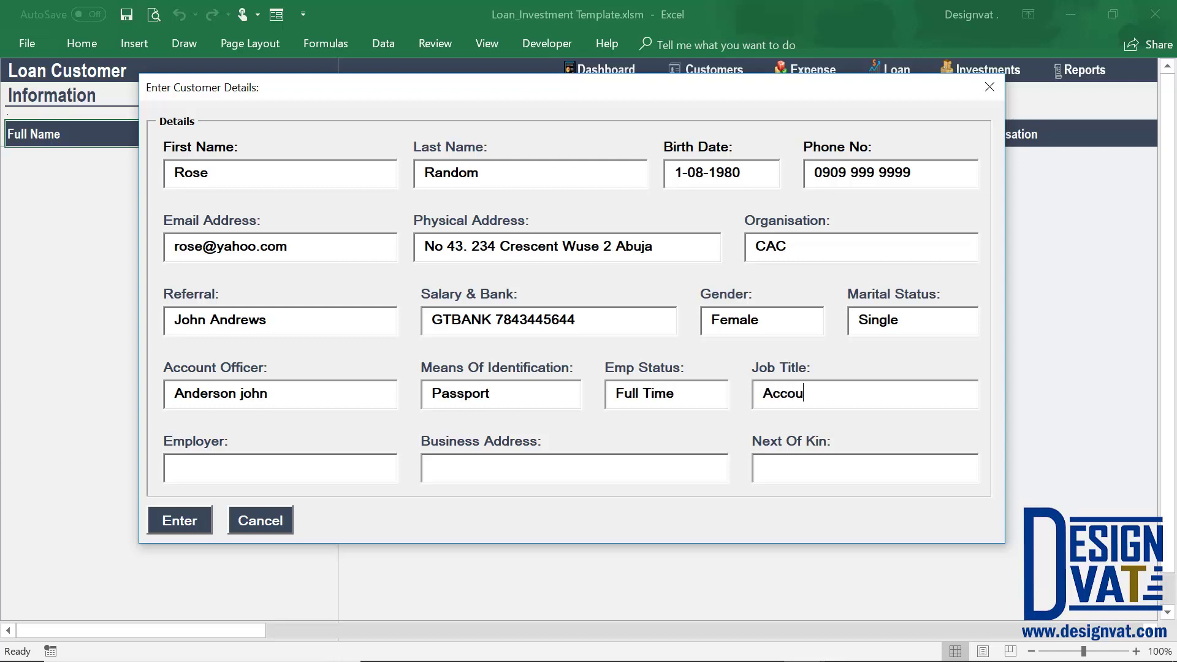
key(Tab)
text(Trun)
text(mp Sall)
text(y)
key(Tab)
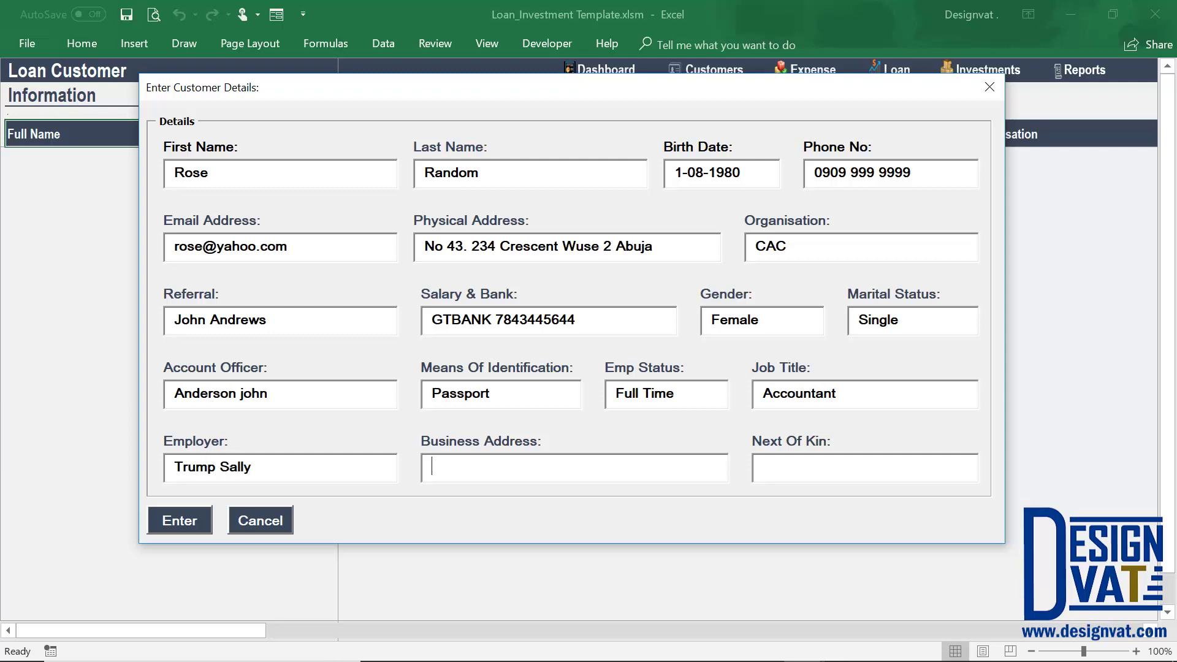
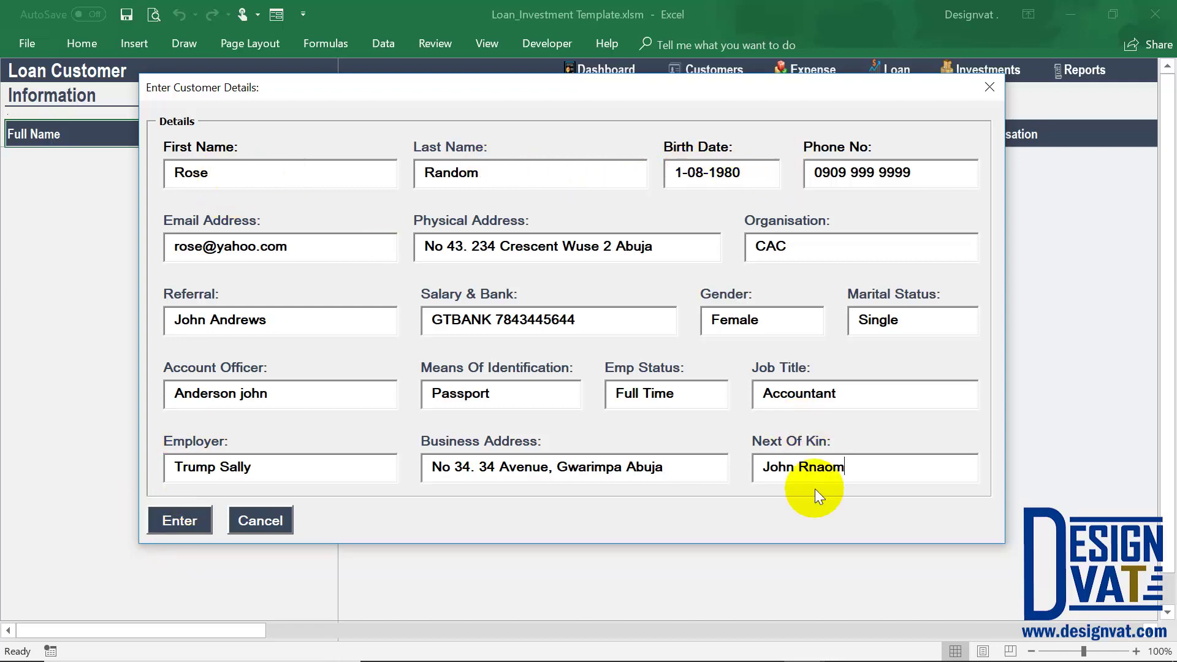
Correct the next-of-kin name spelling and save the customer record.
key(BackSpace)
key(BackSpace)
key(BackSpace)
key(BackSpace)
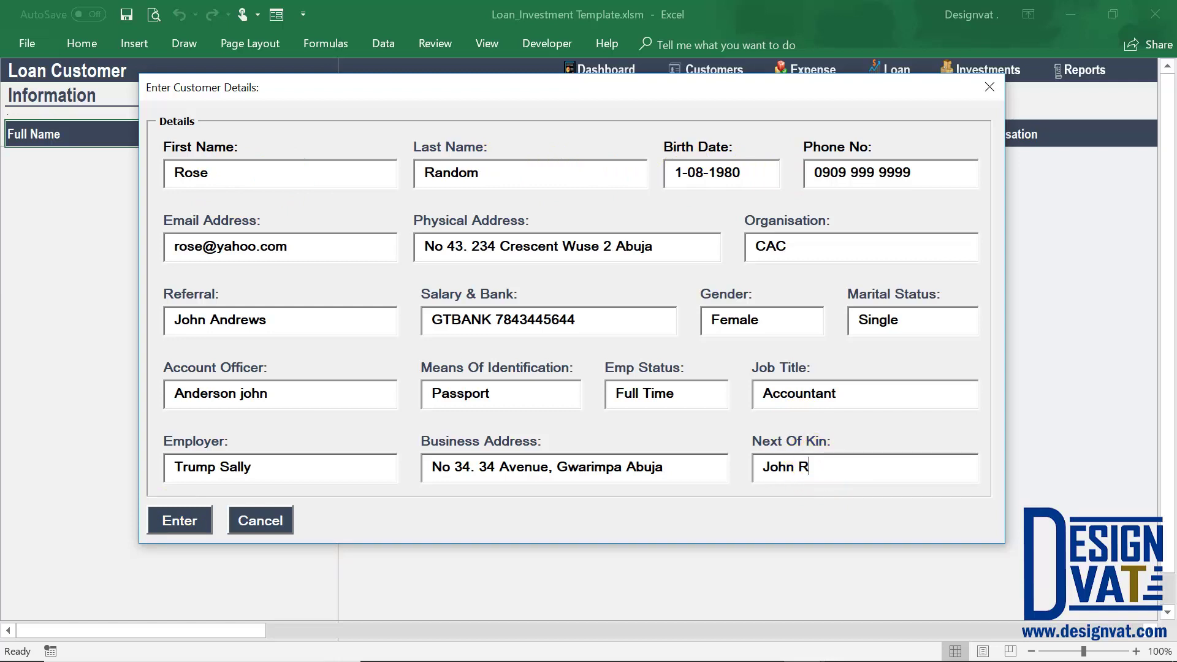
text(andom)
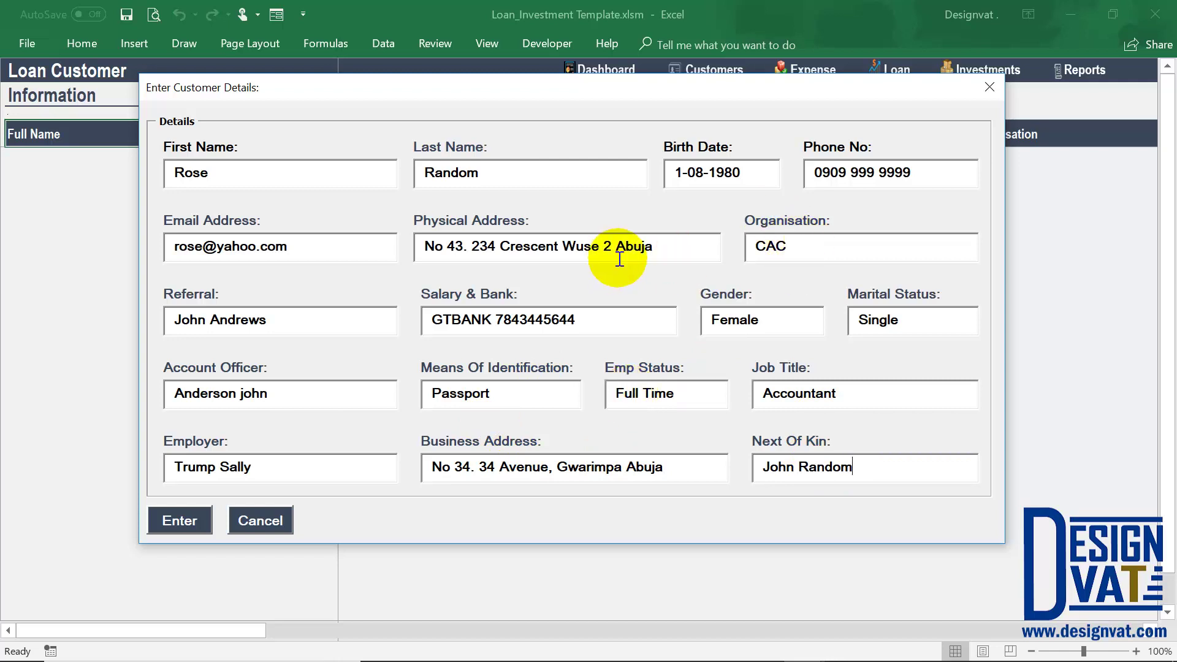
click(178, 520)
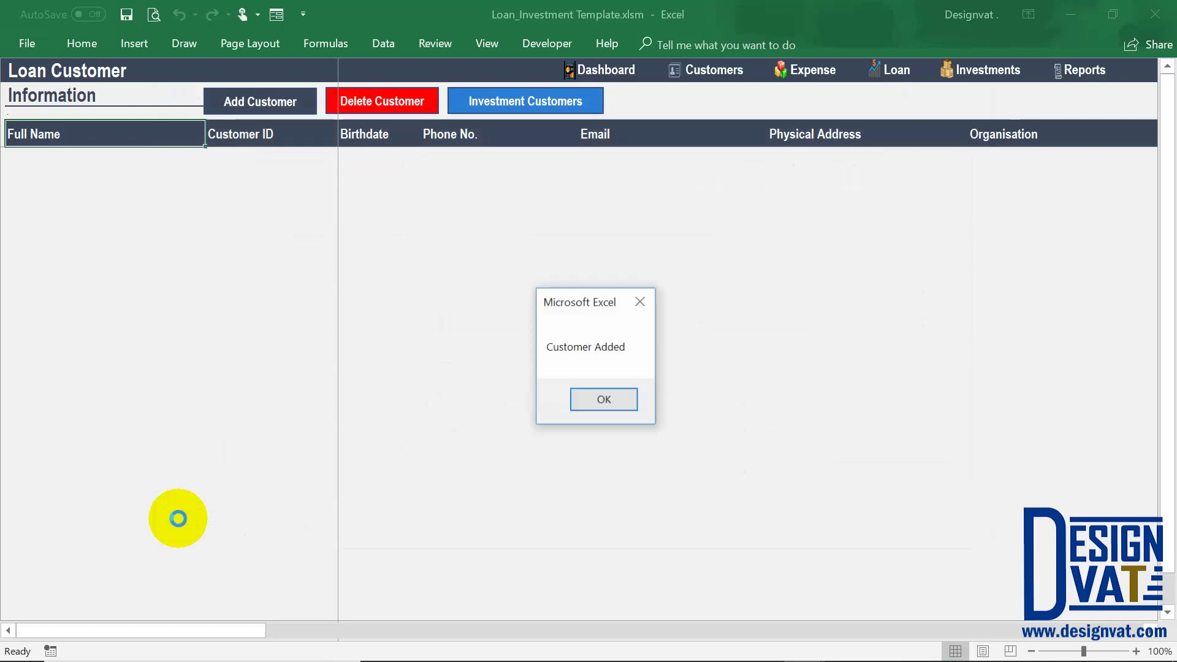
Review the new row's generated customer ID, 01-Aug-80 birthdate, contact and identification columns.
click(594, 403)
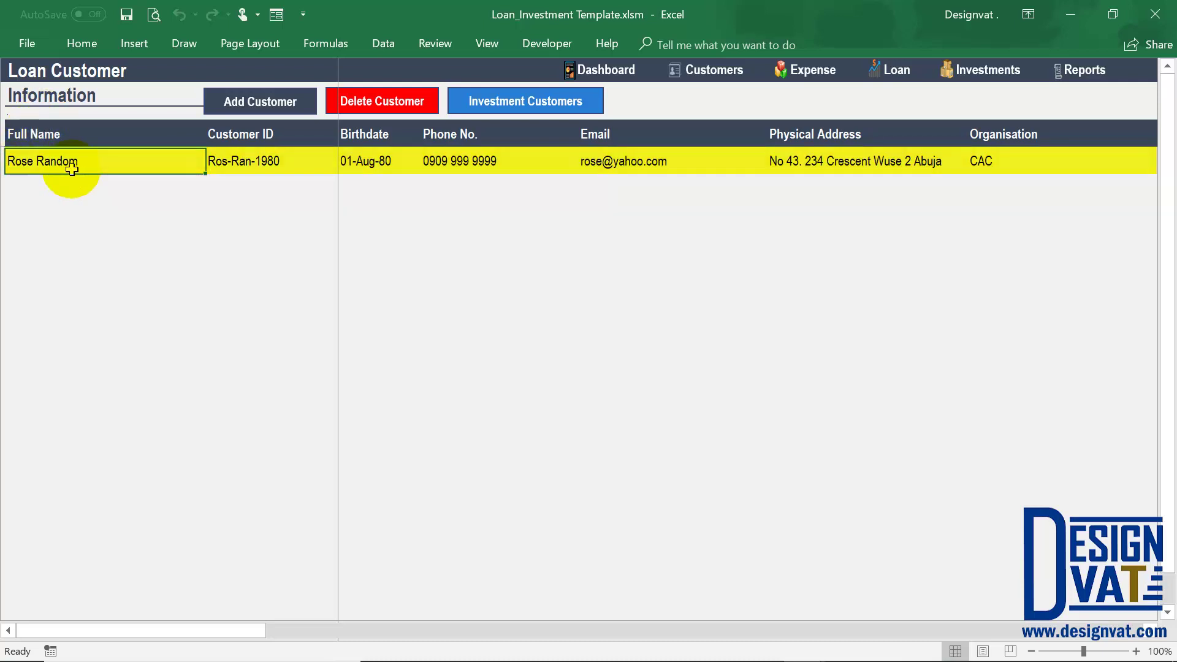
key(Right)
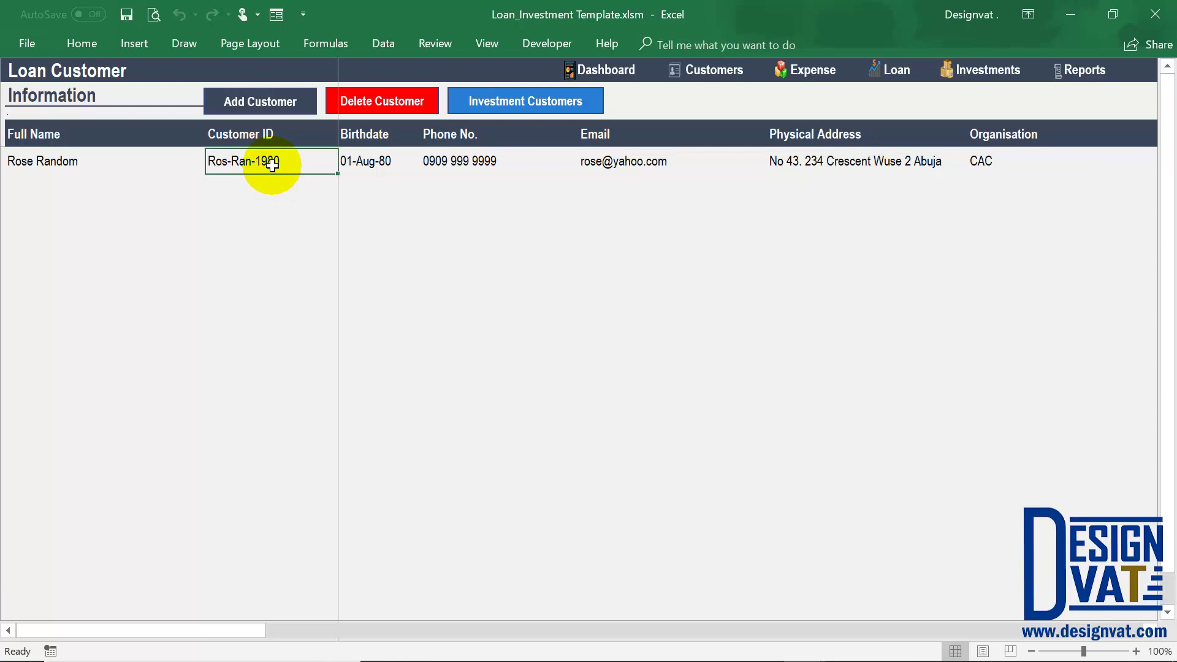
key(Right)
key(Right)
key(Right)
key(Right)
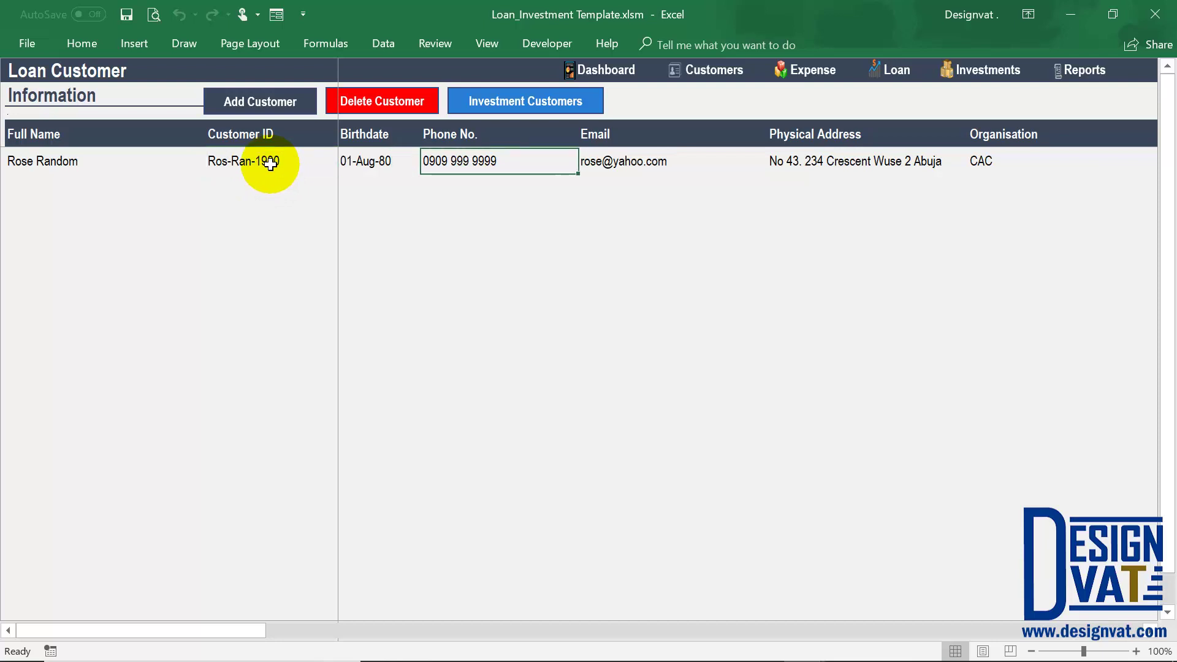
key(Right)
key(Right)
key(Right)
key(Right)
key(Right)
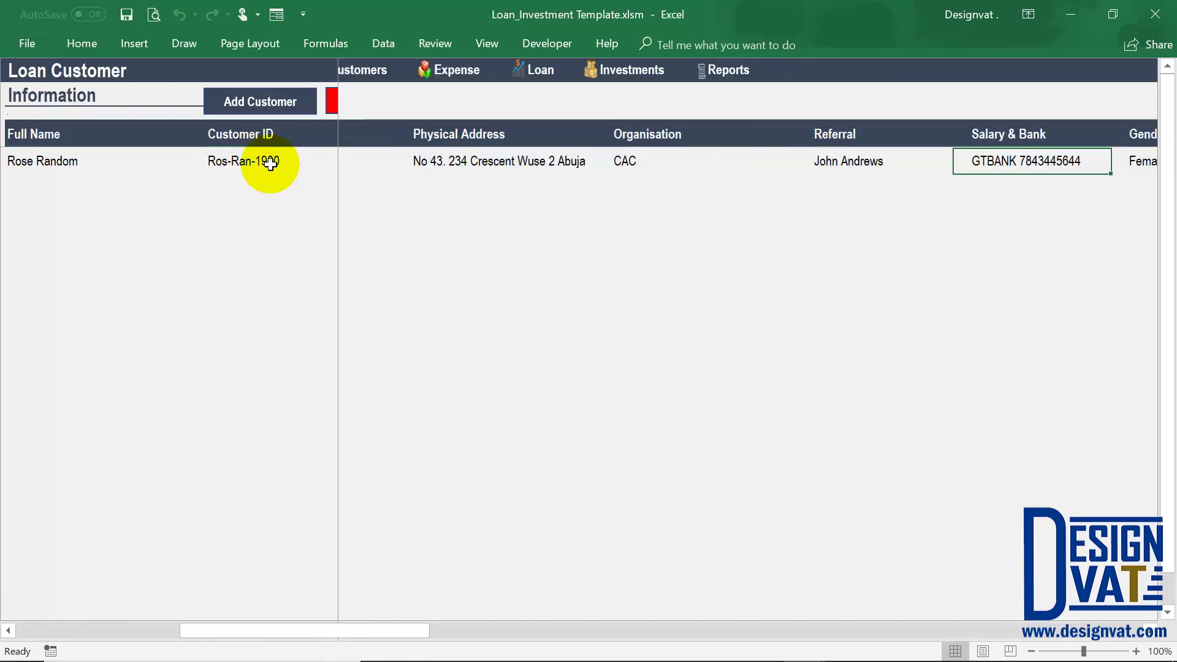
key(Right)
key(Right)
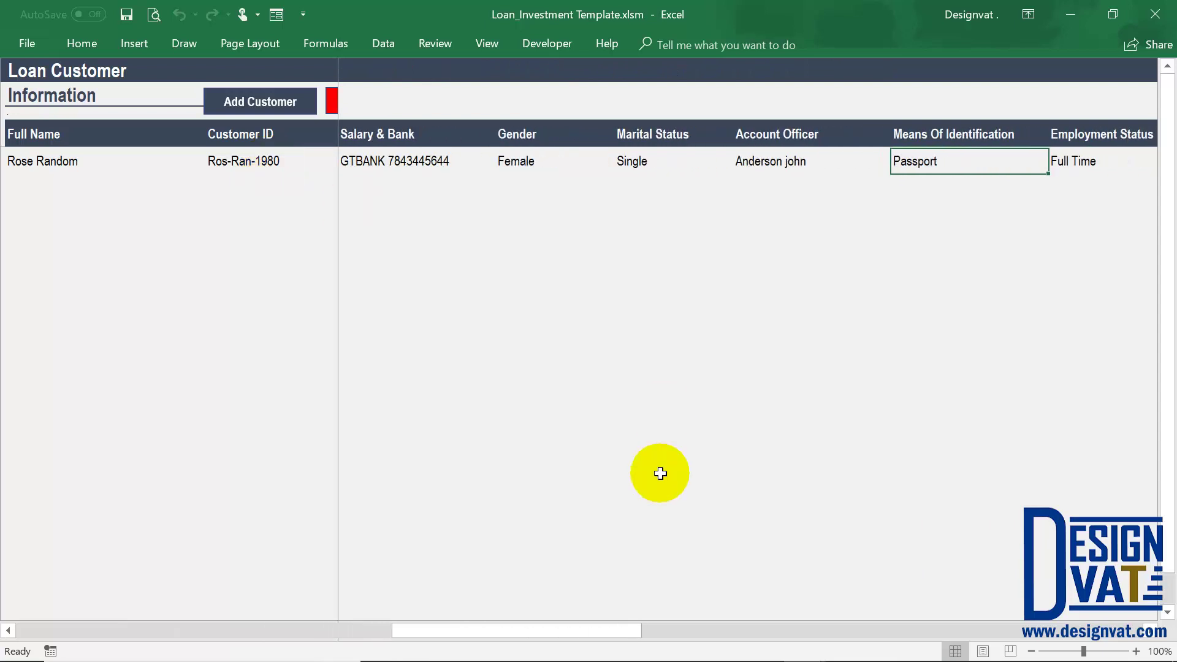
drag(525, 630, 33, 622)
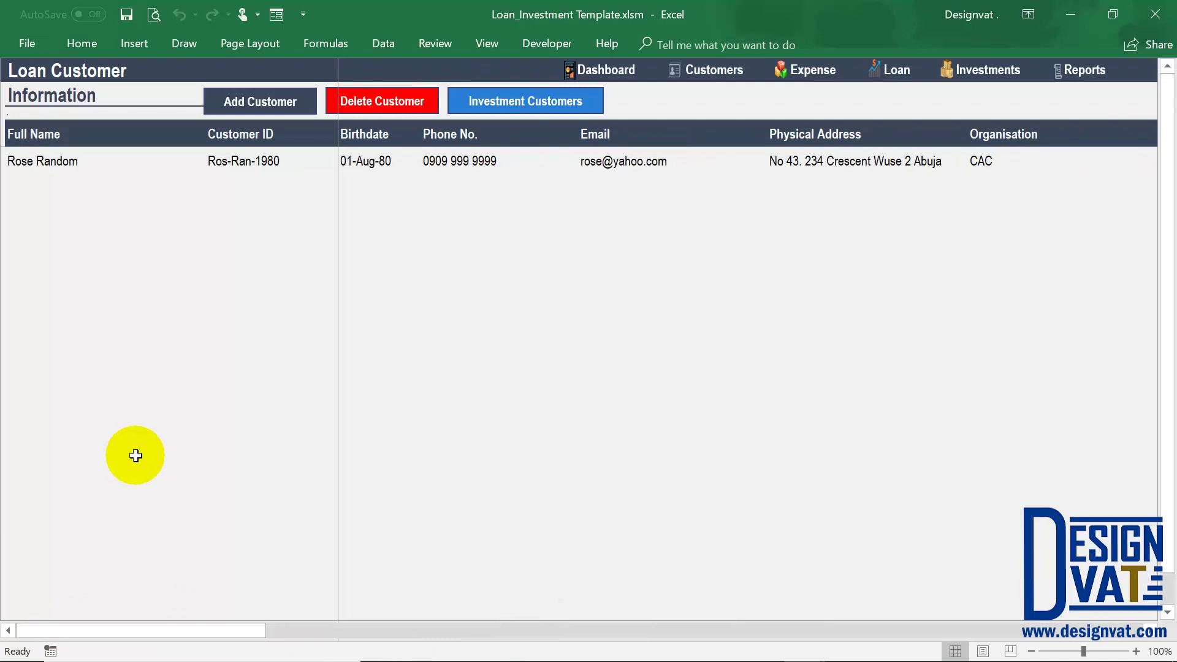
Submit an empty new customer form so First Name, Last Name and Phone No are flagged.
click(256, 101)
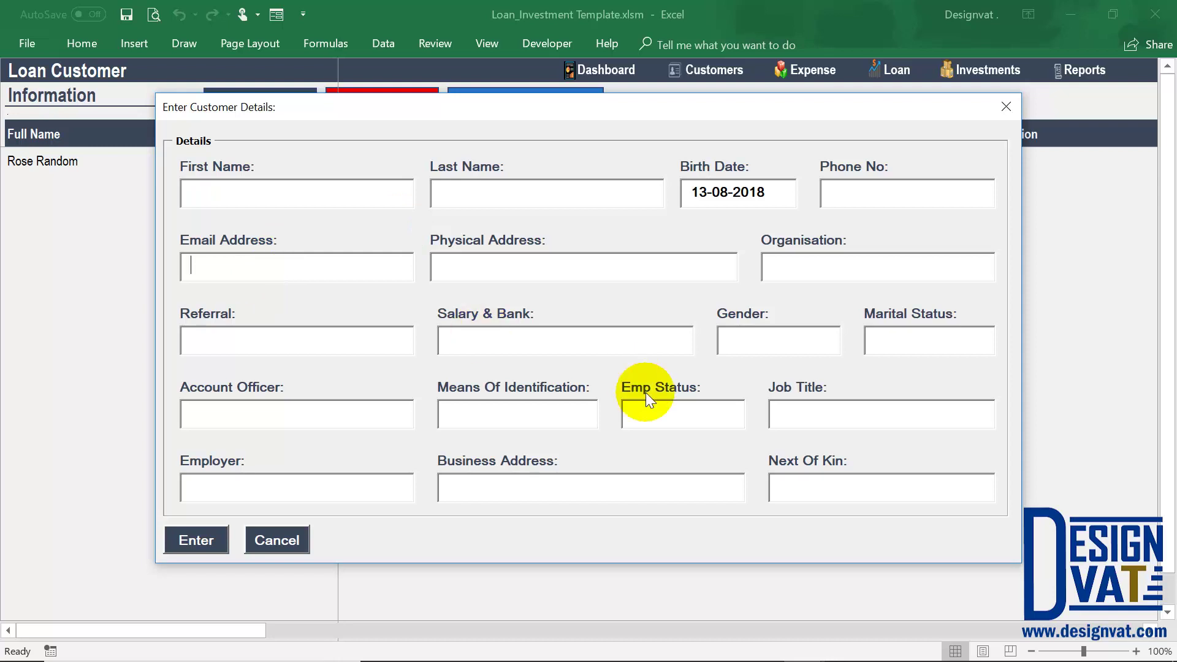
click(652, 414)
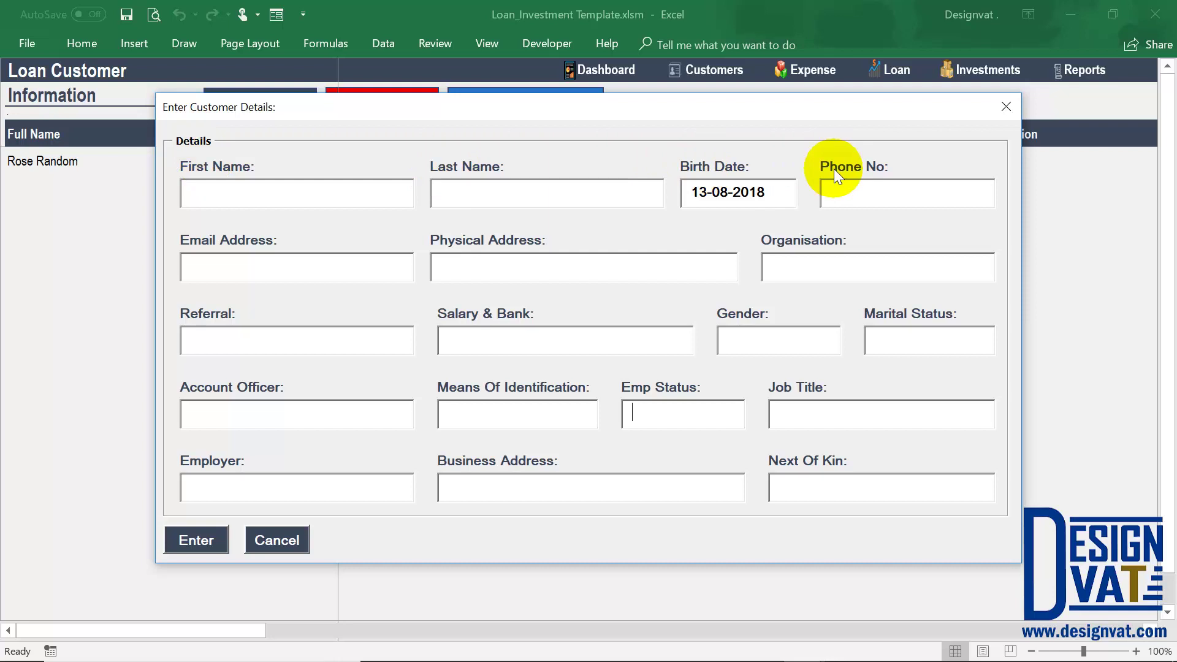
click(198, 542)
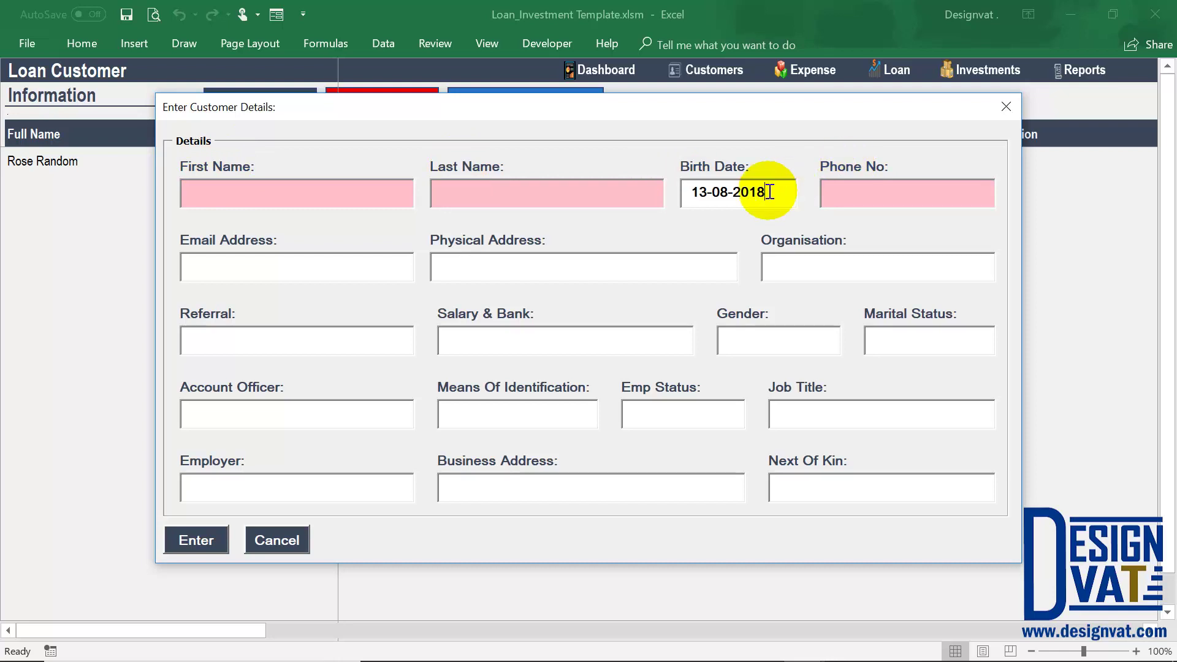
drag(764, 192, 679, 191)
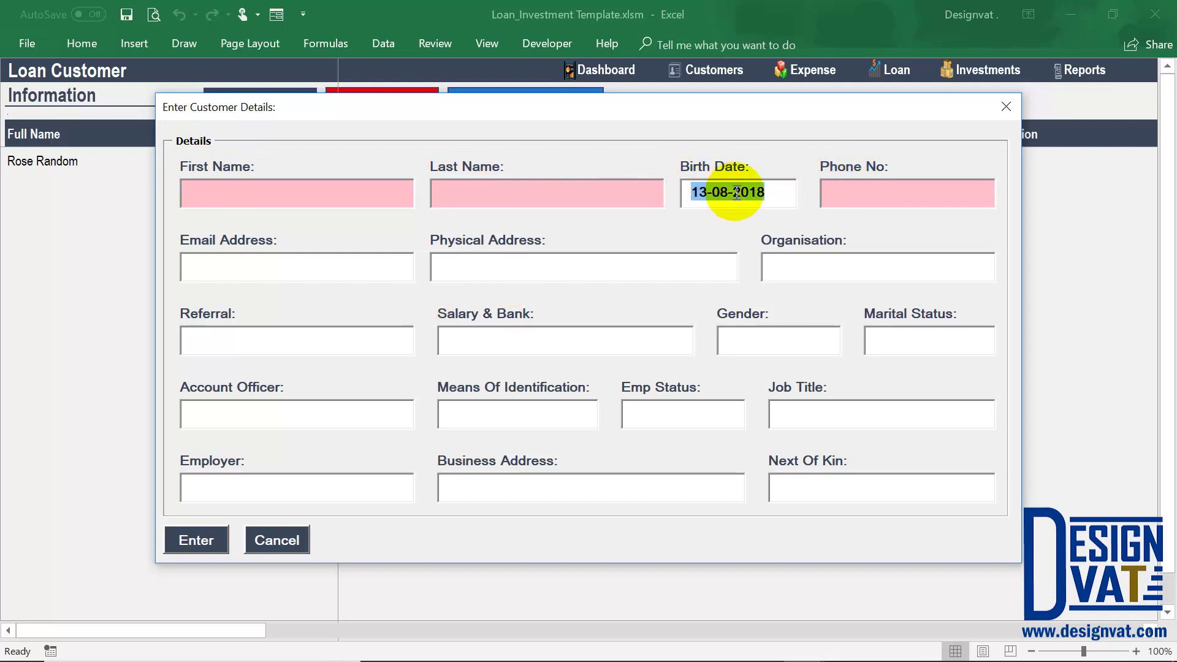
click(783, 194)
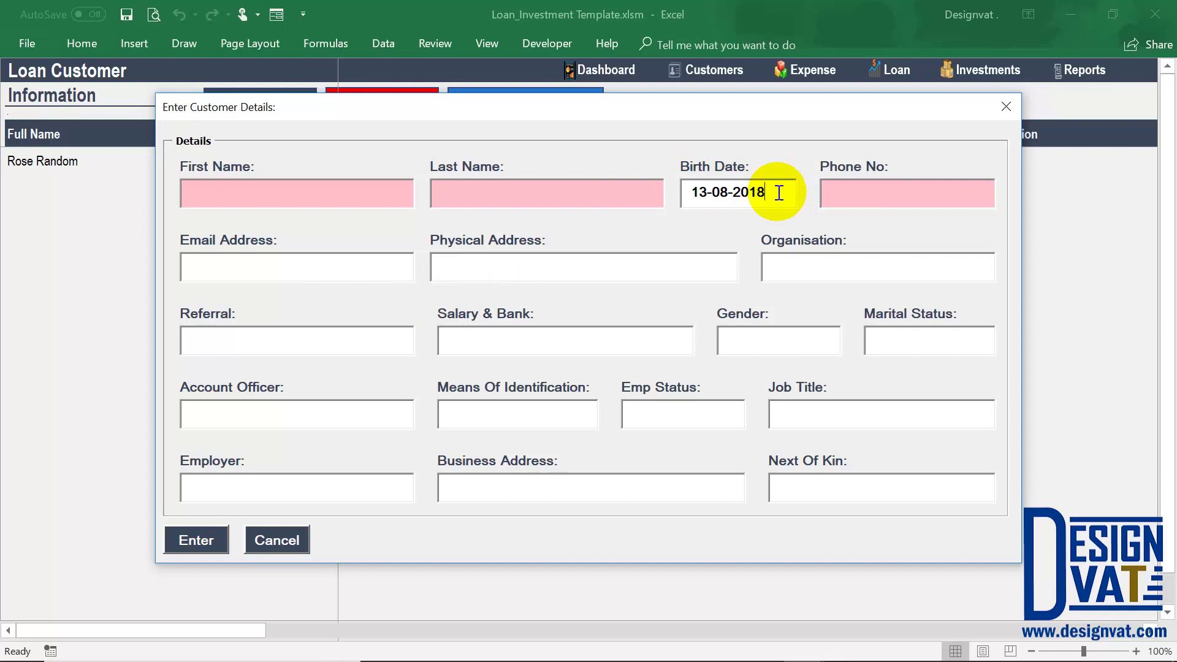
key(BackSpace)
text(9)
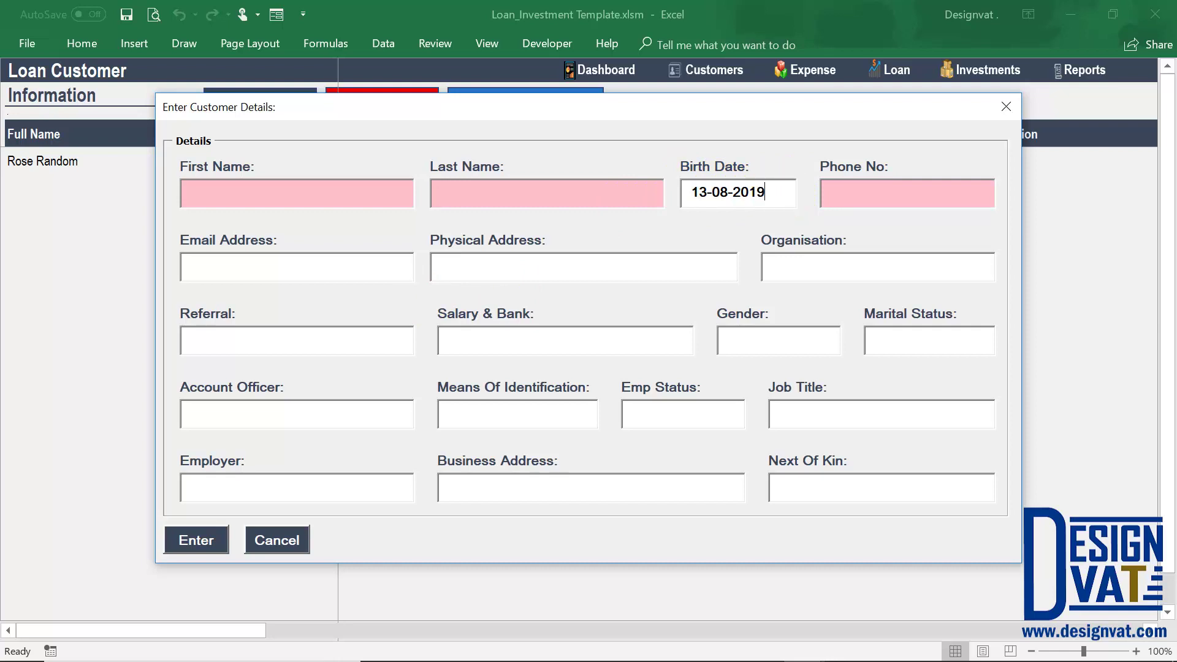
key(Tab)
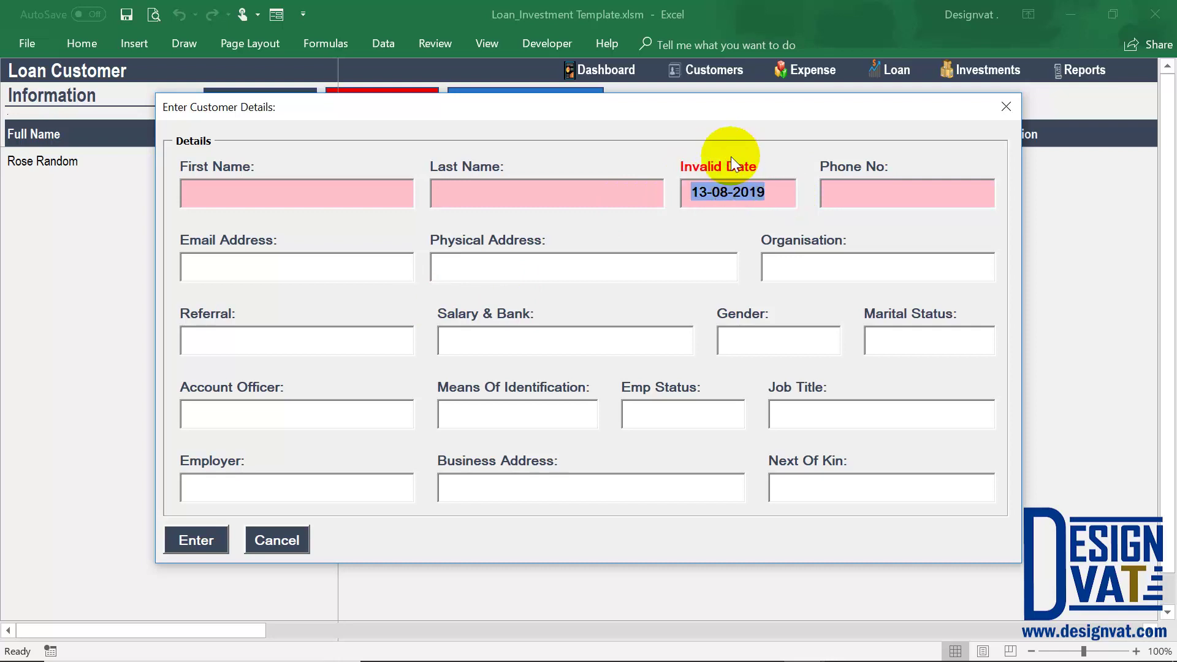
click(766, 192)
key(BackSpace)
text(8)
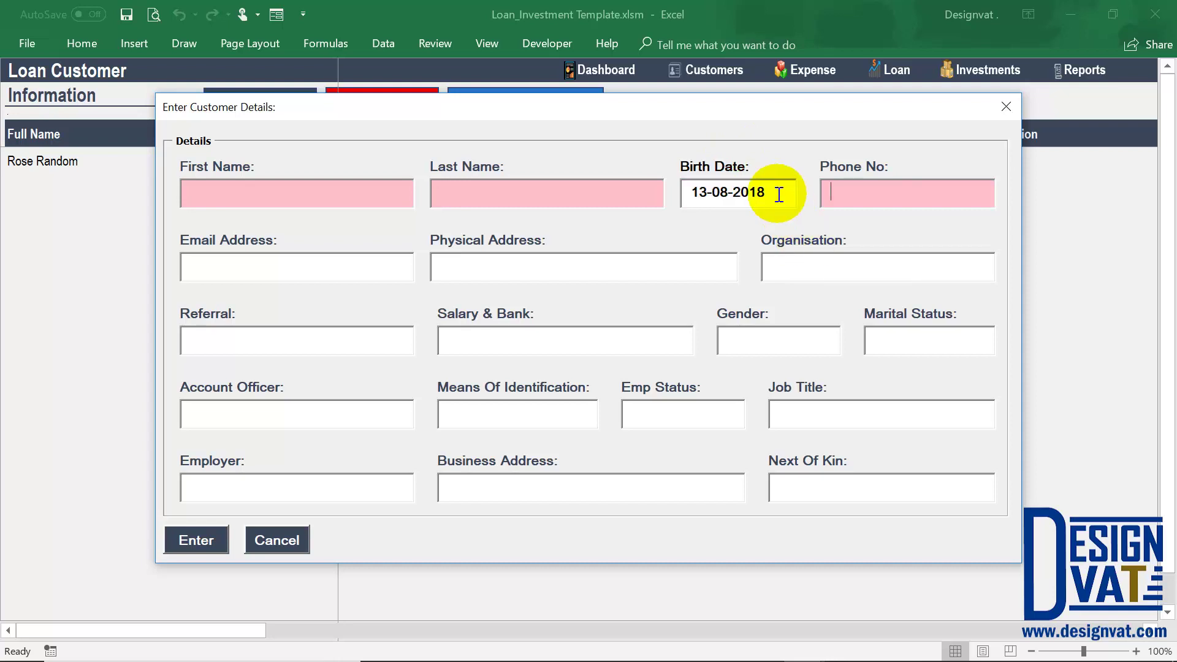
drag(777, 193, 693, 192)
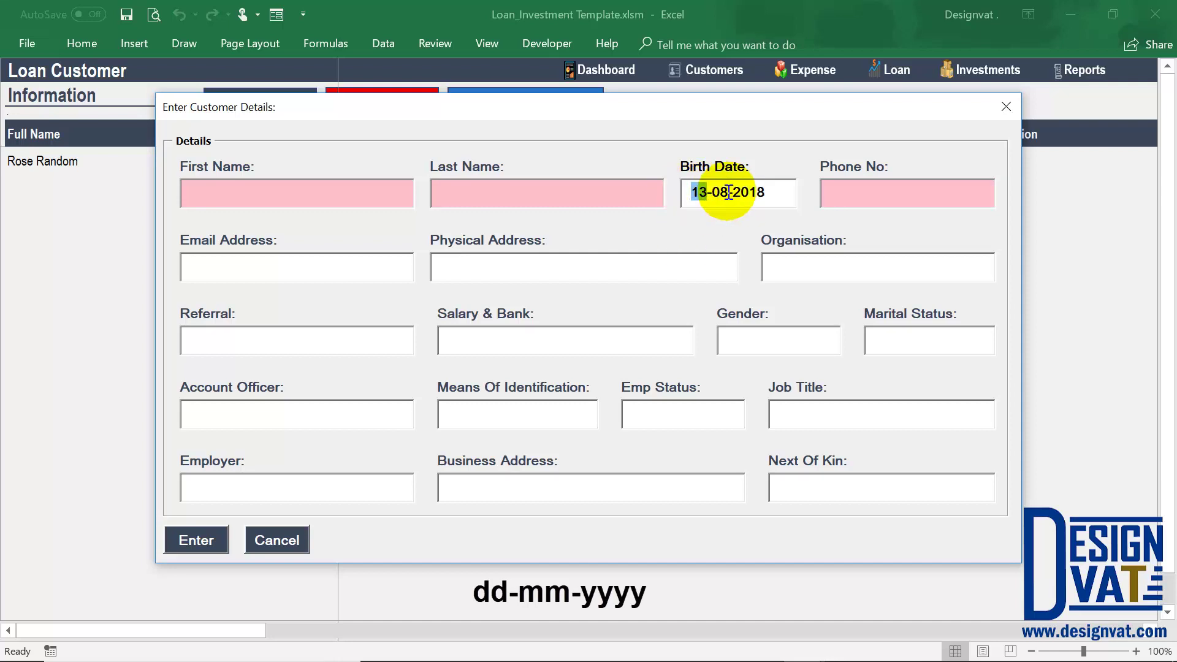
drag(711, 192, 734, 193)
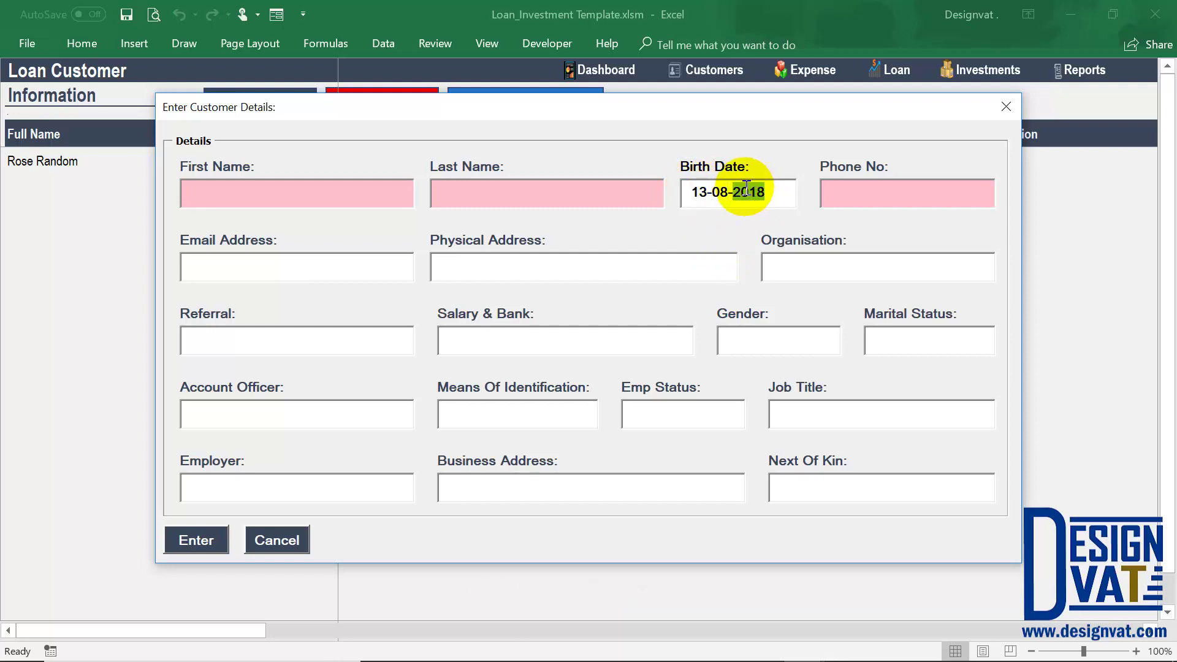
click(705, 190)
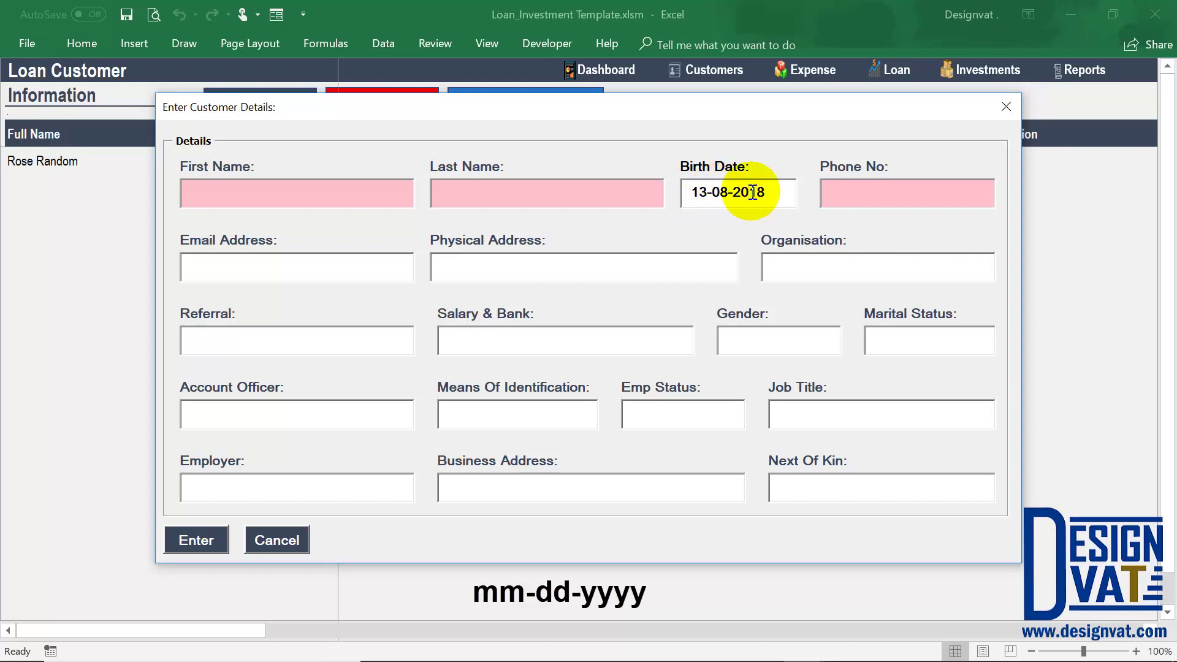
drag(767, 193, 692, 193)
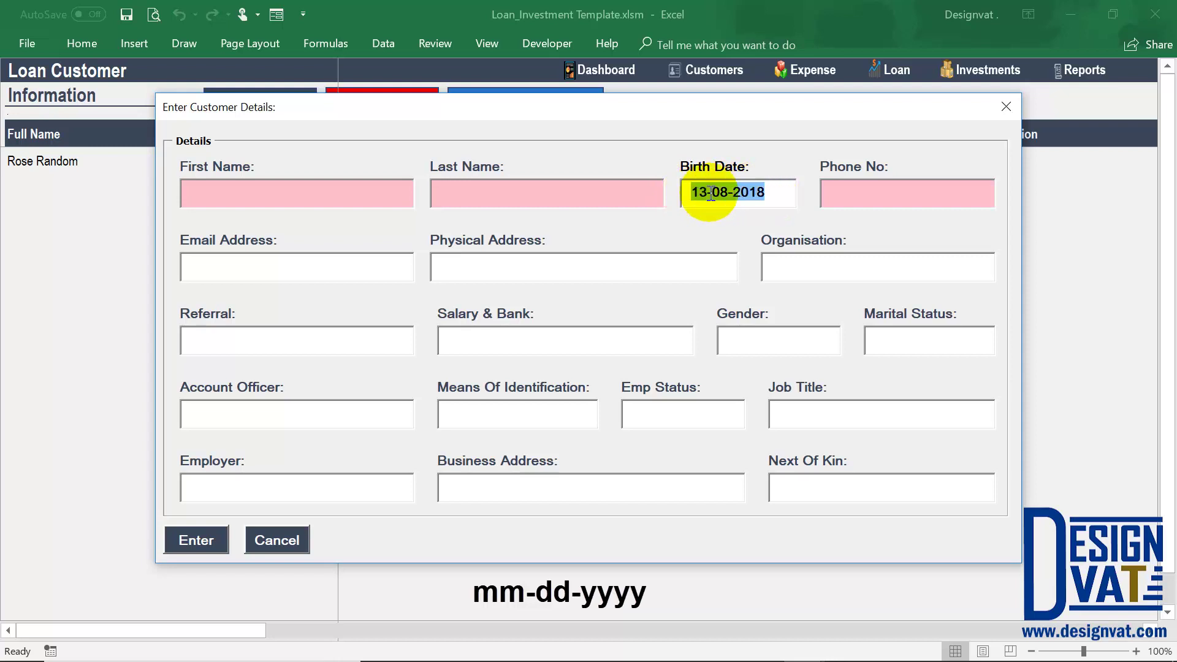
Enter the second customer's first and last name, correcting a typo.
click(354, 195)
key(Tab)
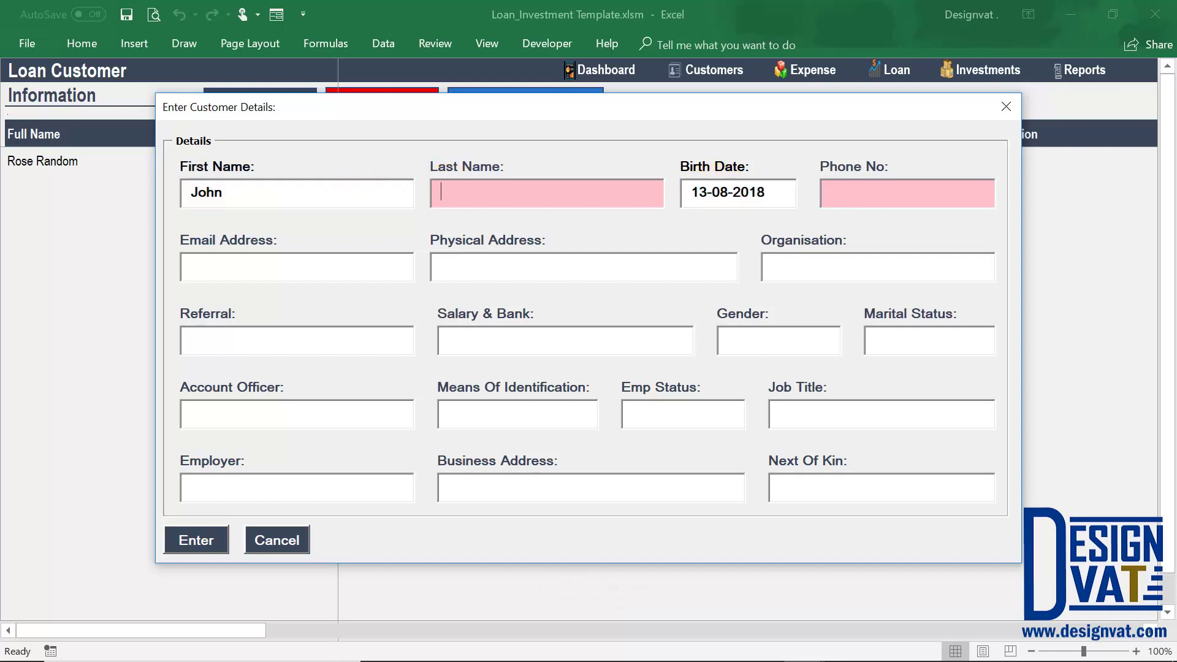
key(Tab)
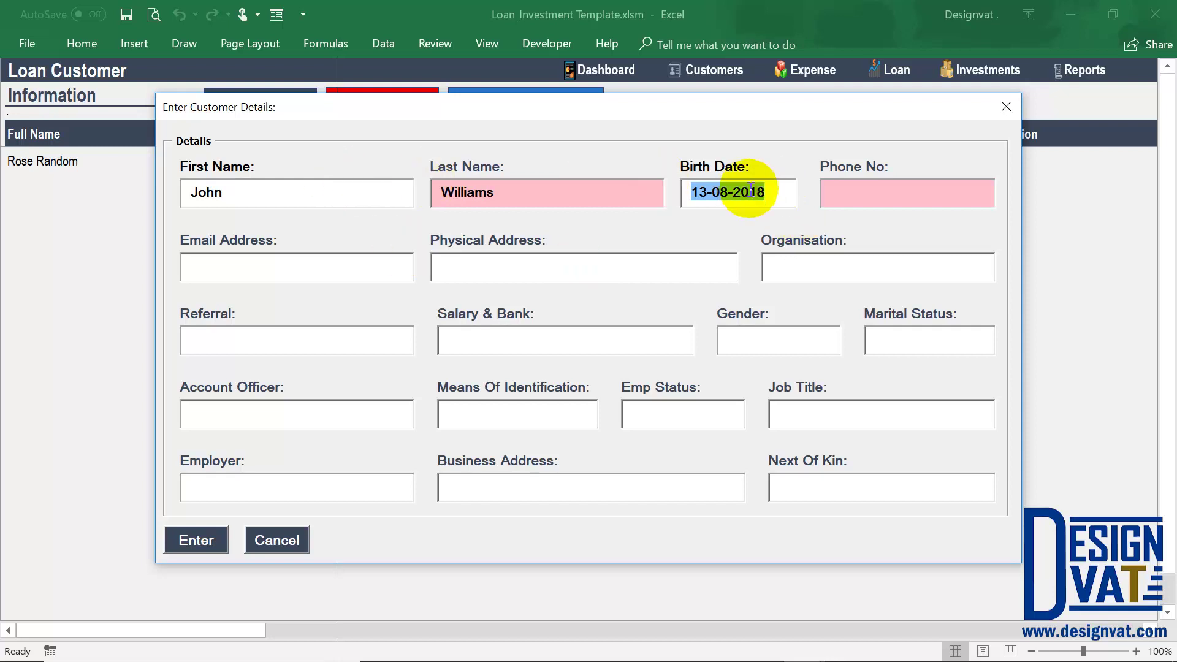
click(788, 192)
double_click(800, 192)
text(198)
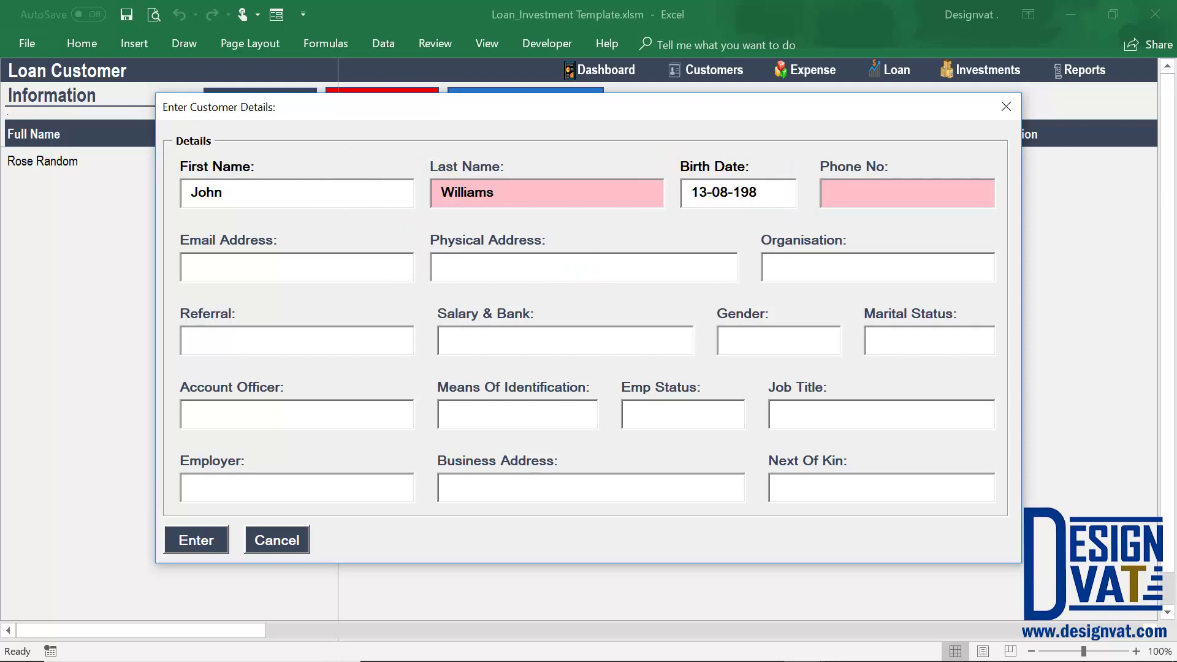
text(3)
click(699, 195)
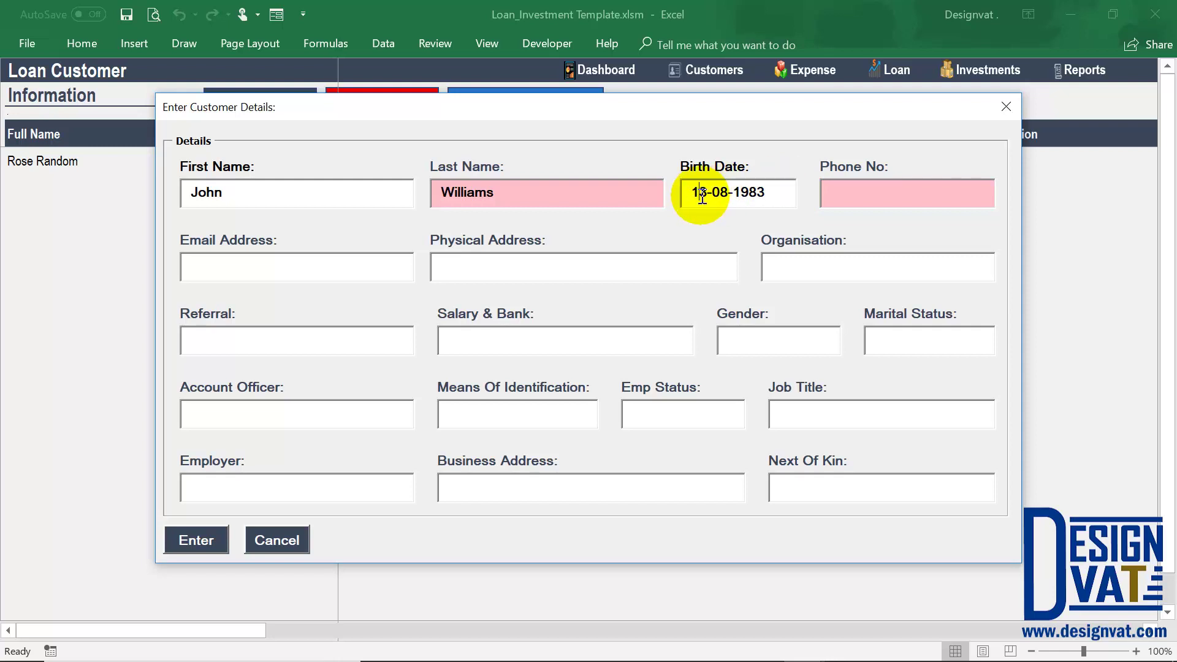
key(Delete)
key(Right)
key(Right)
key(Delete)
text(2)
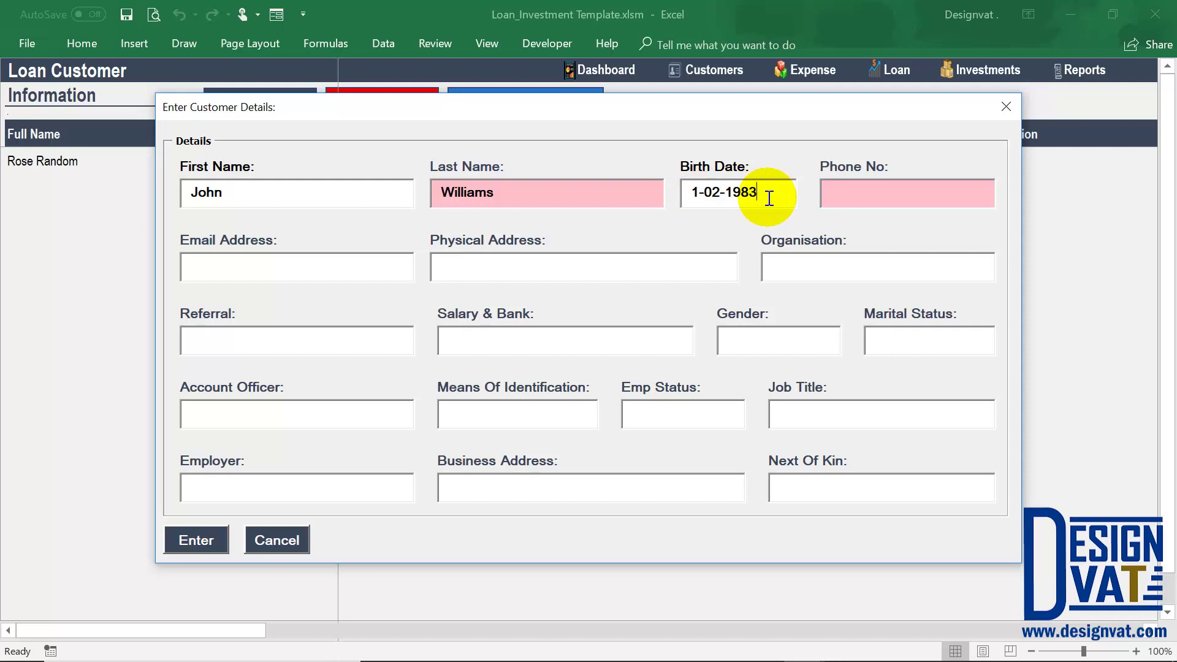
Enter the phone number, add a missing digit, and save the customer.
click(861, 185)
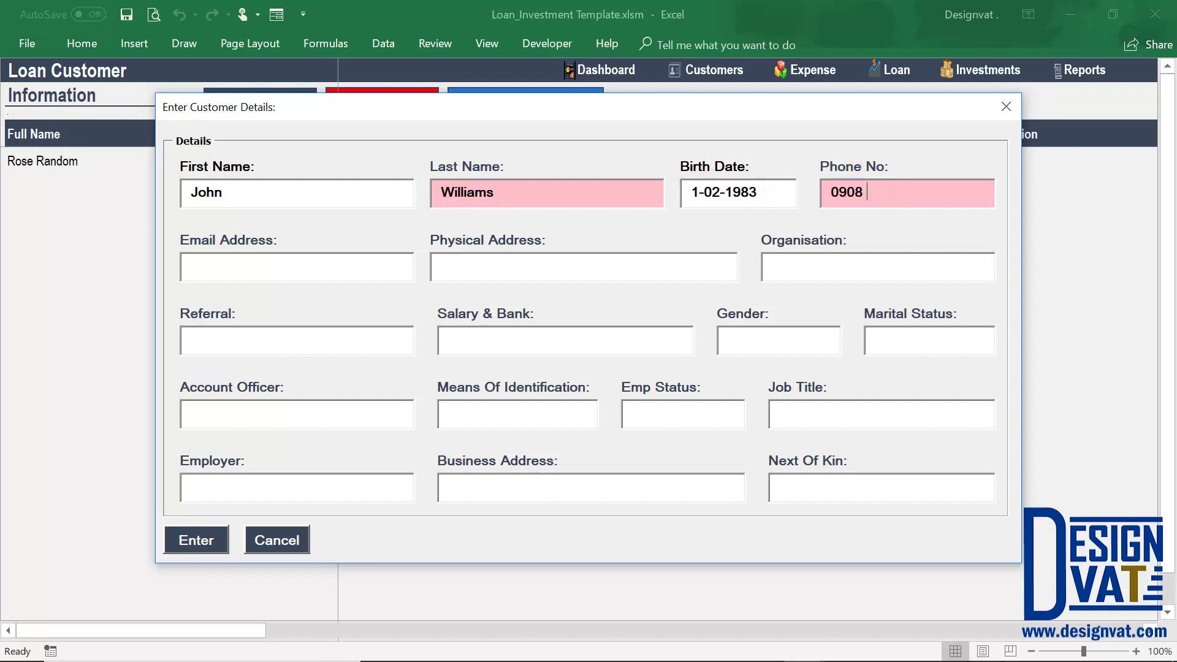
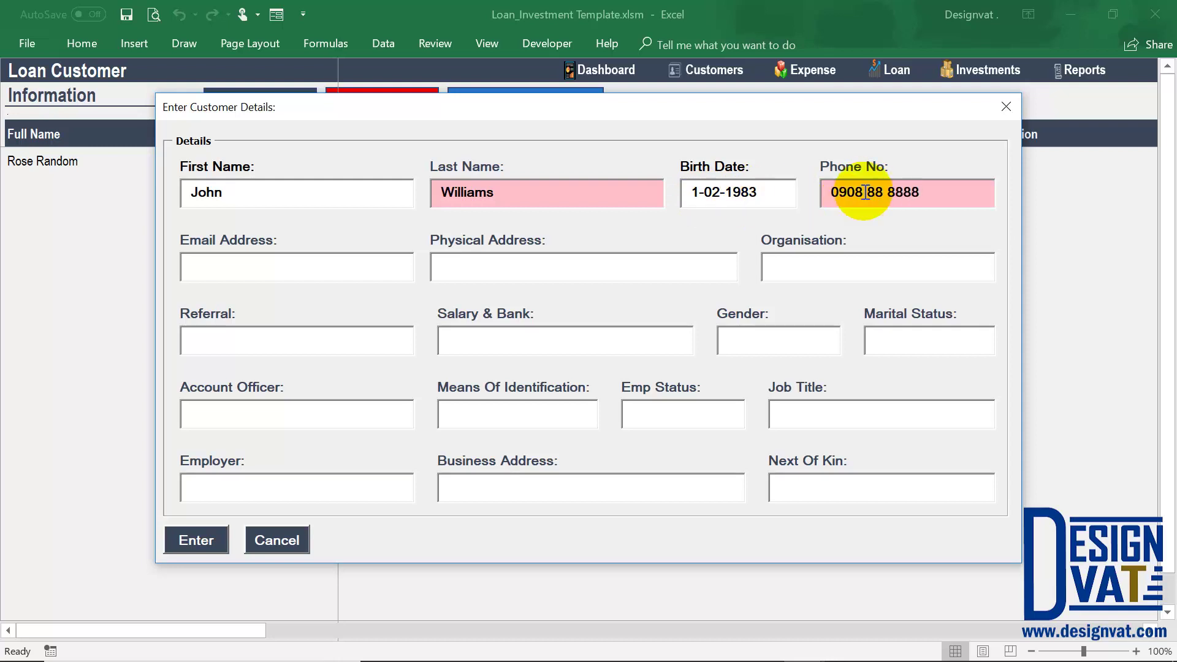
click(876, 194)
text(8)
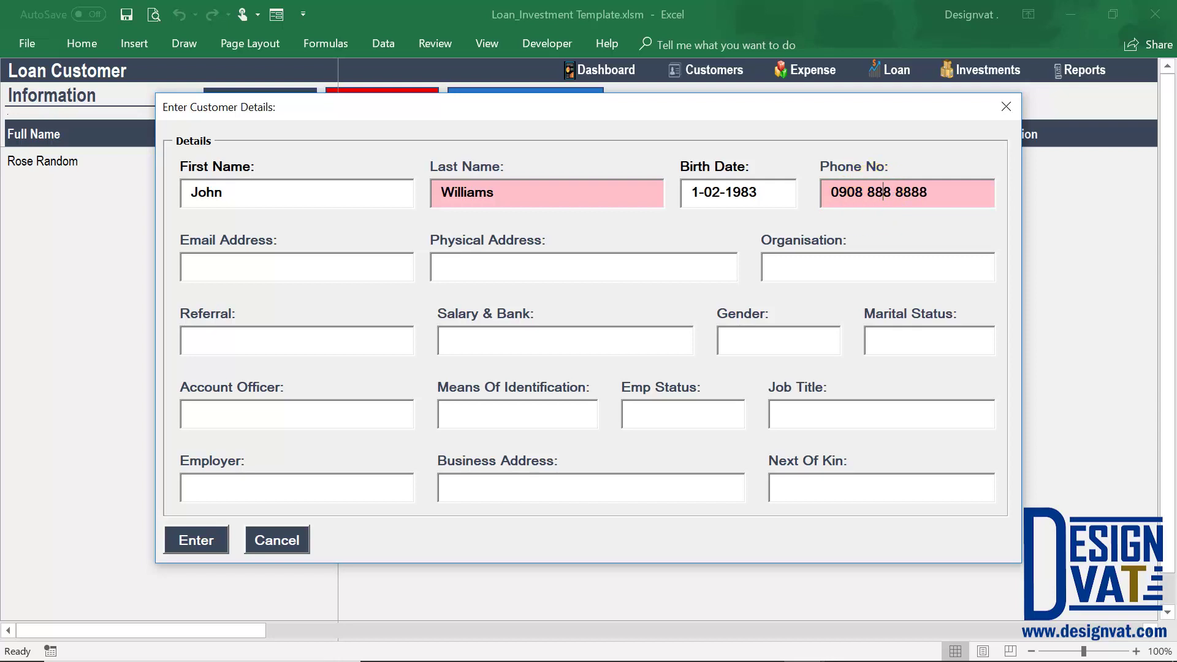
click(202, 539)
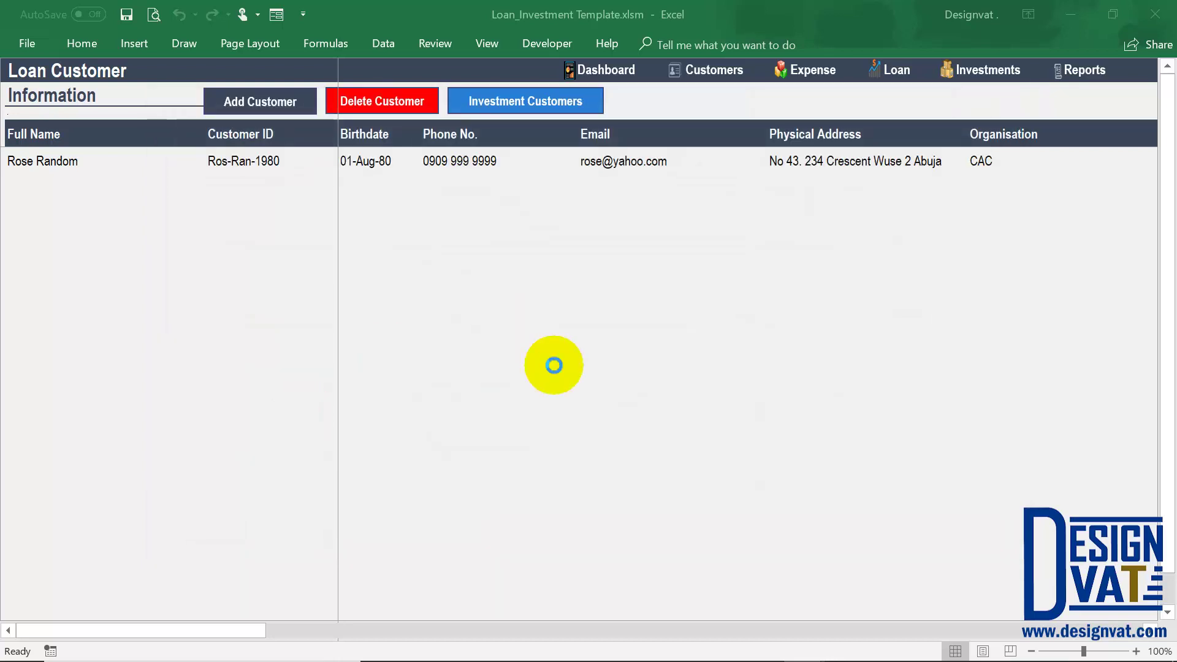
click(594, 401)
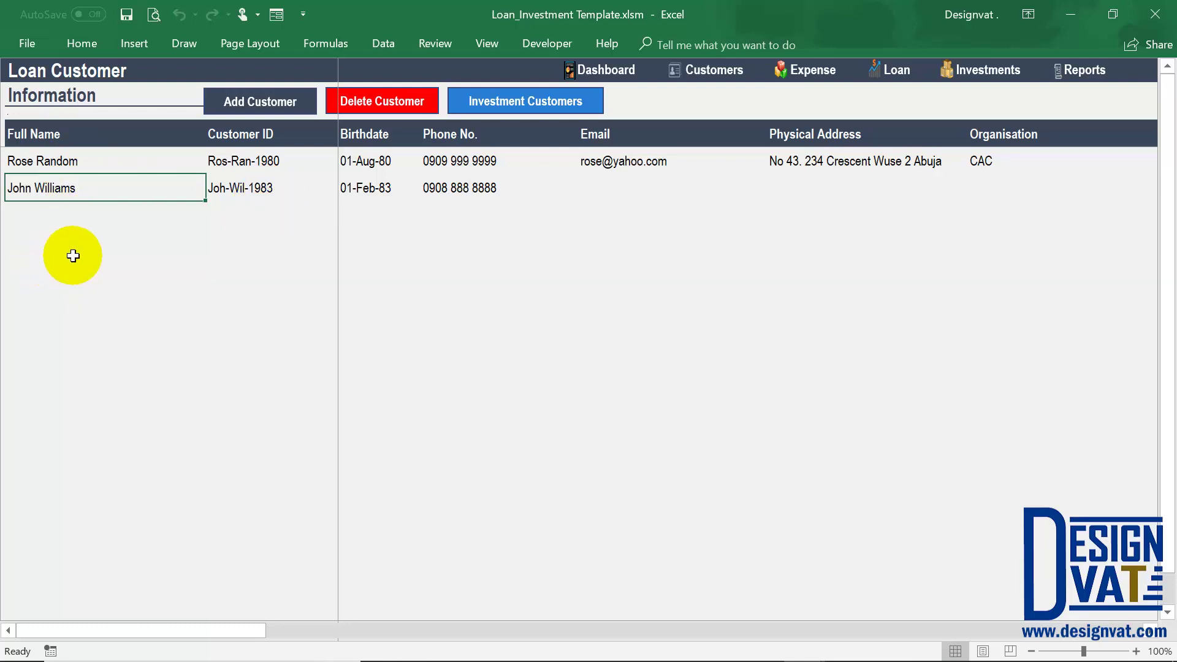
click(423, 196)
click(426, 184)
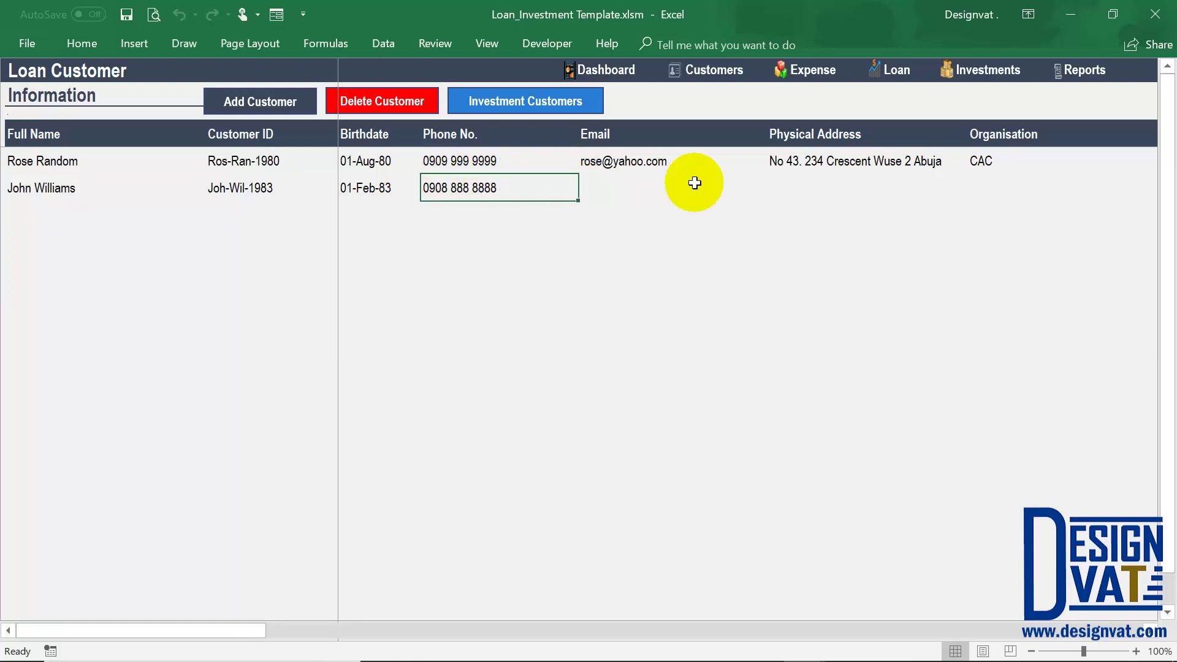
click(585, 162)
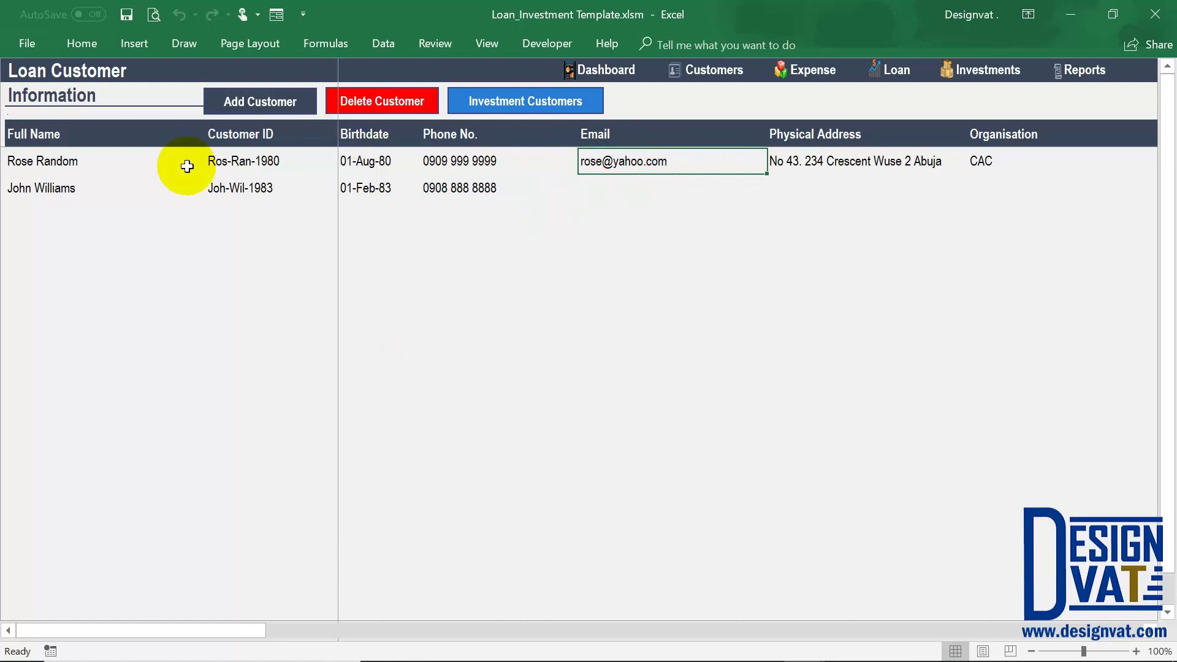
click(46, 188)
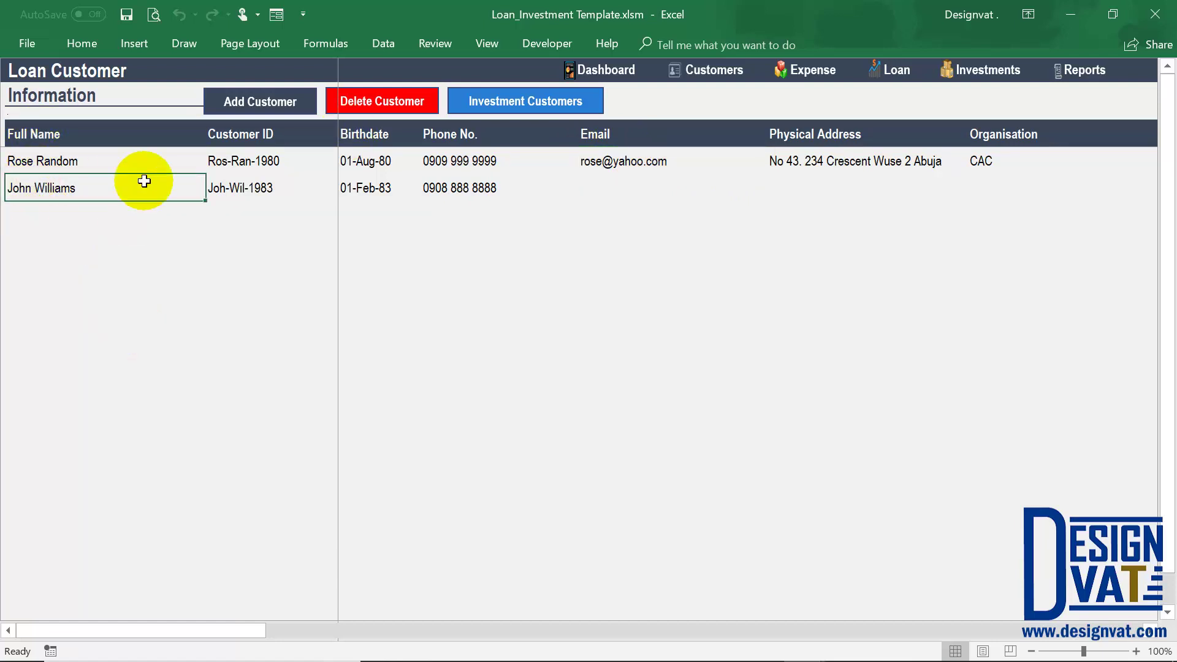
Remove the selected second customer with Delete Customer and confirm Yes.
click(414, 109)
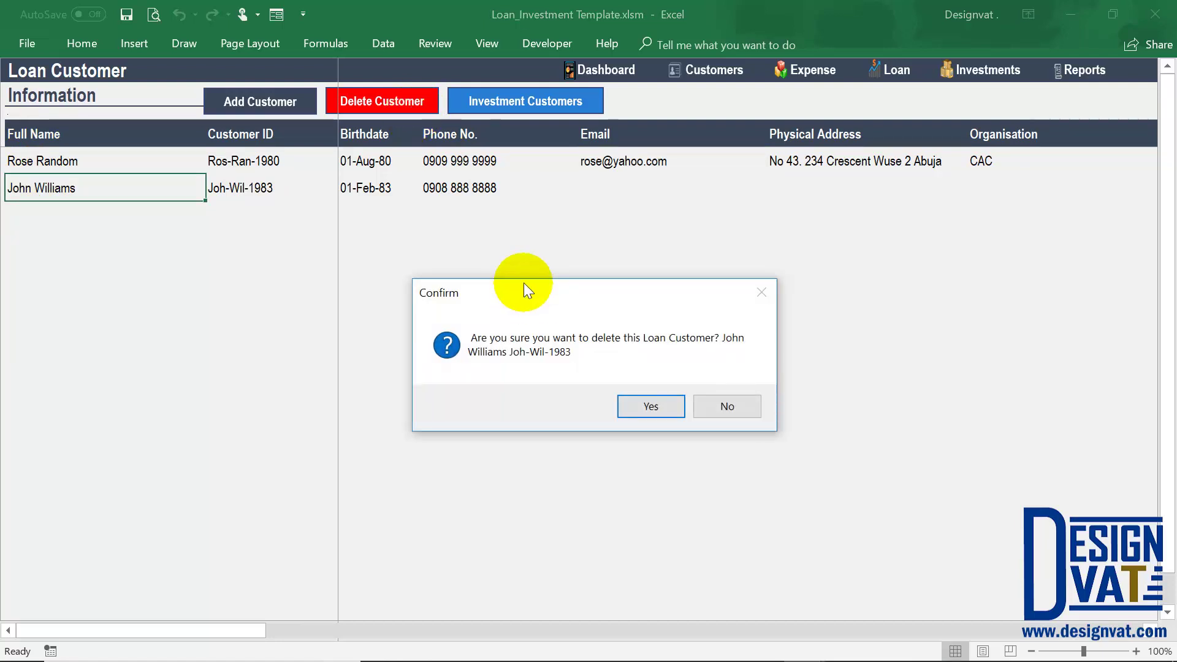
drag(523, 282, 523, 181)
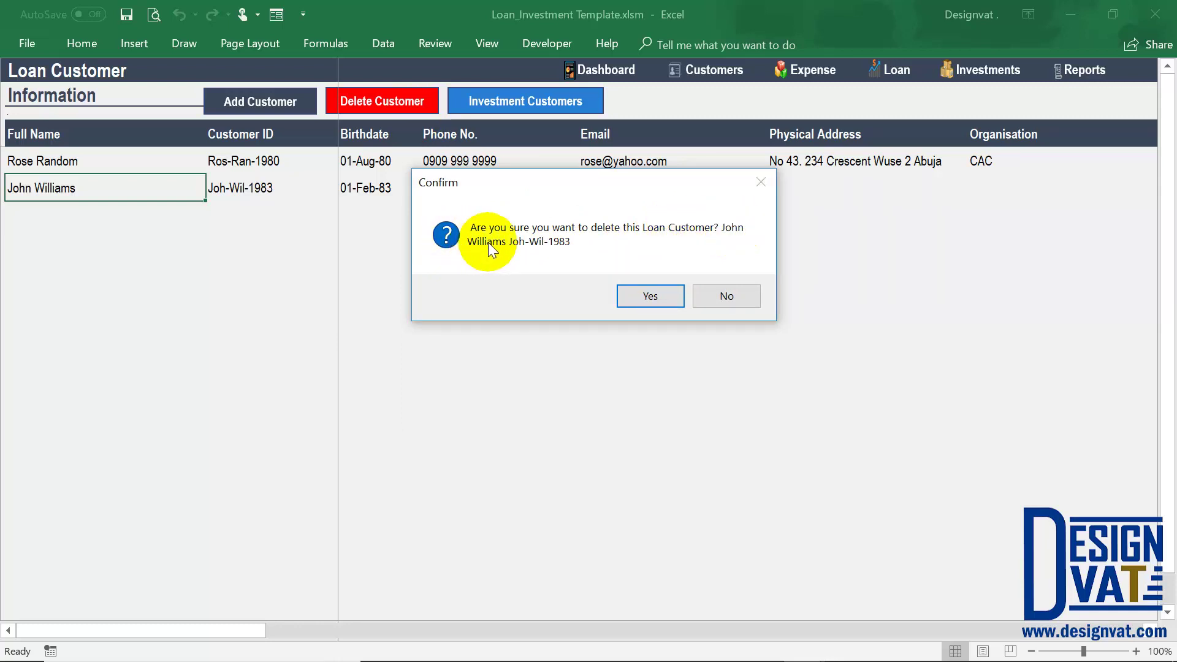
click(641, 300)
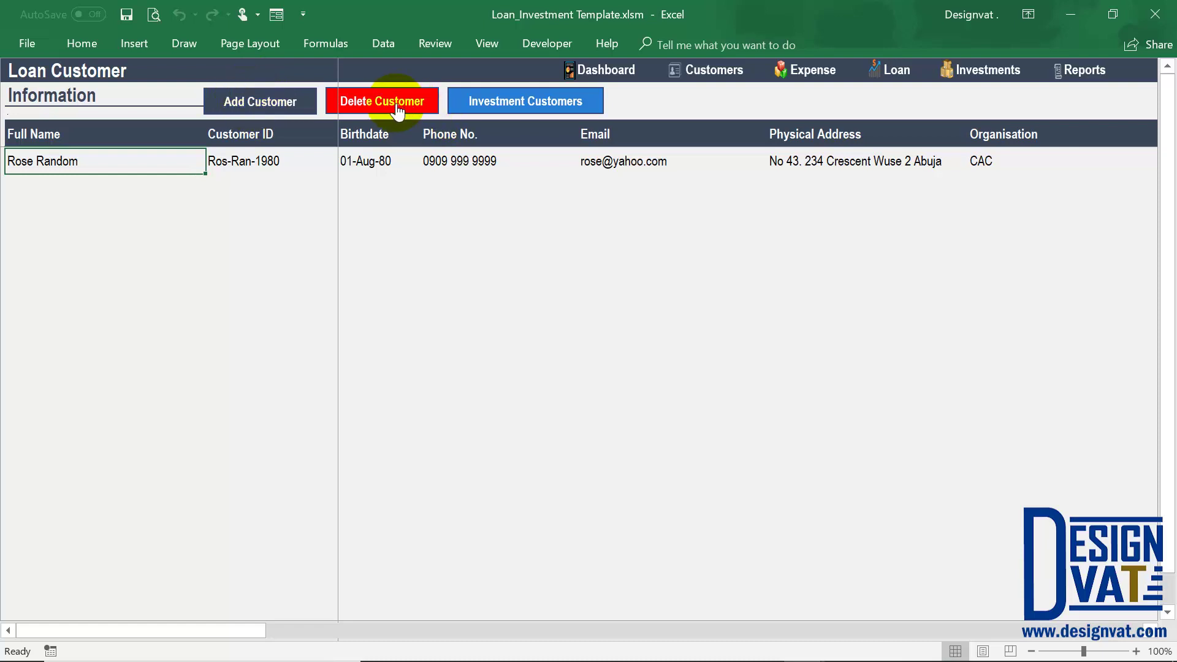
On Investment Customers, add an investor with name, 13-08-1985 birth date and phone number.
click(524, 110)
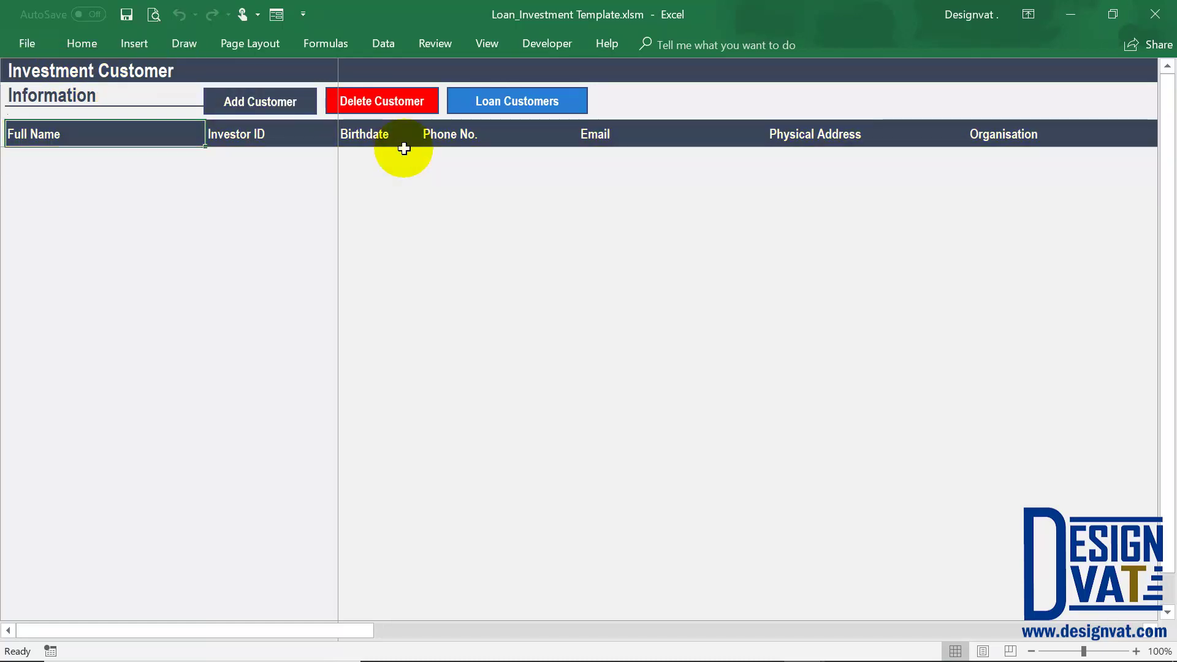
click(282, 101)
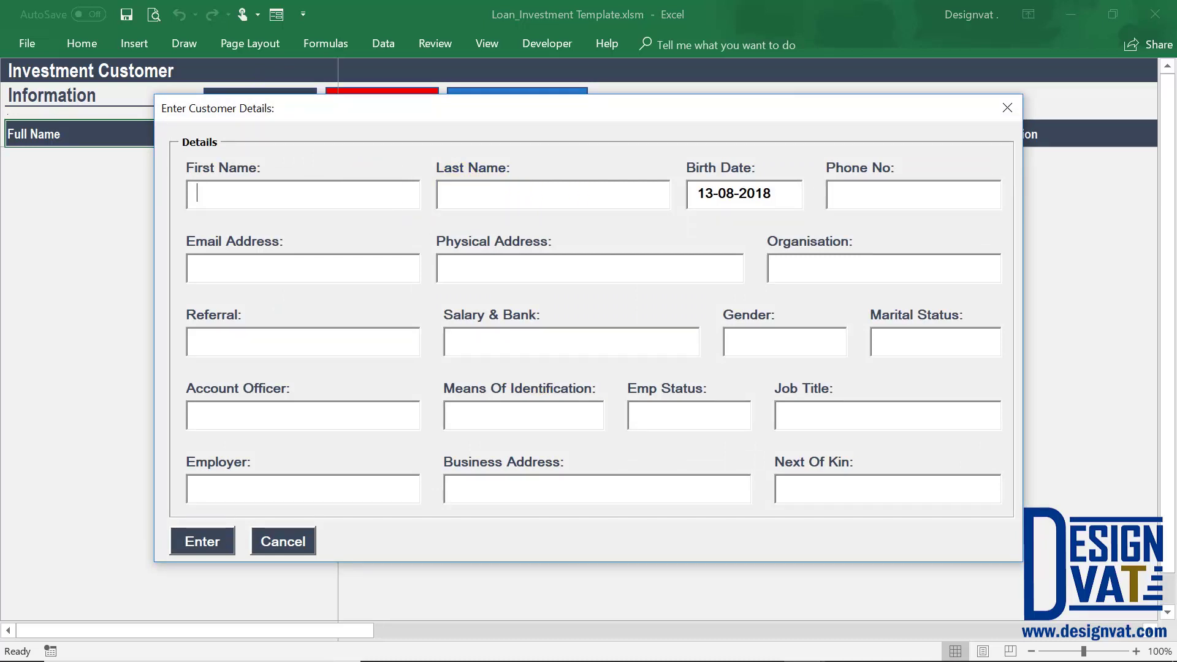
key(Tab)
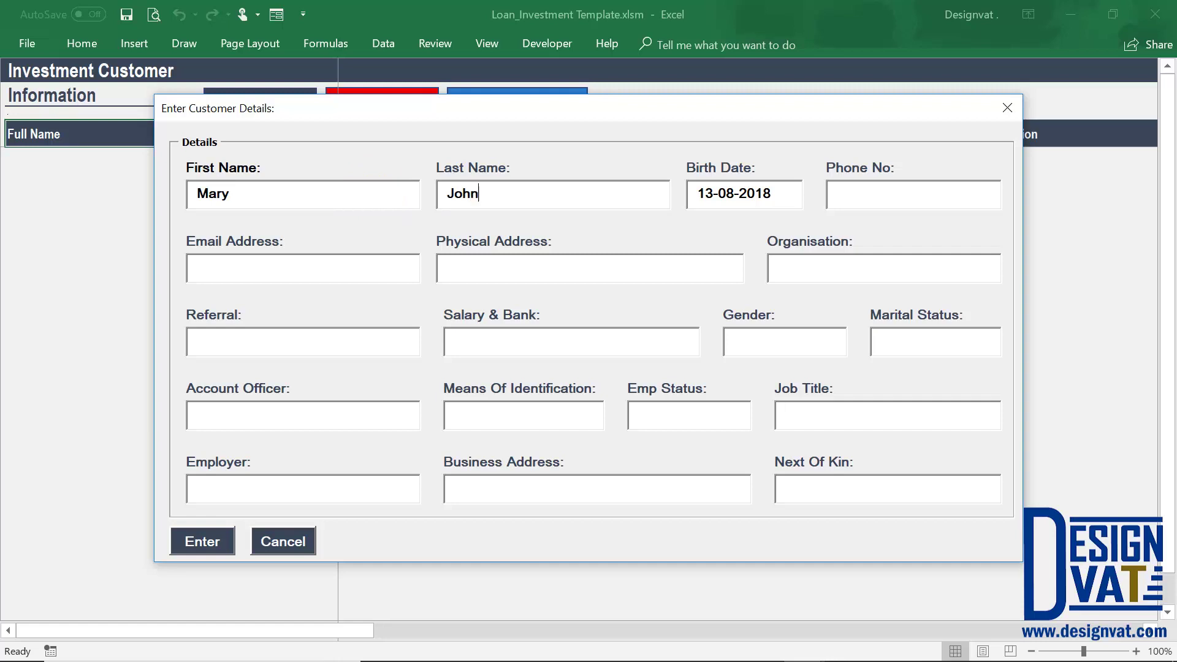
key(Tab)
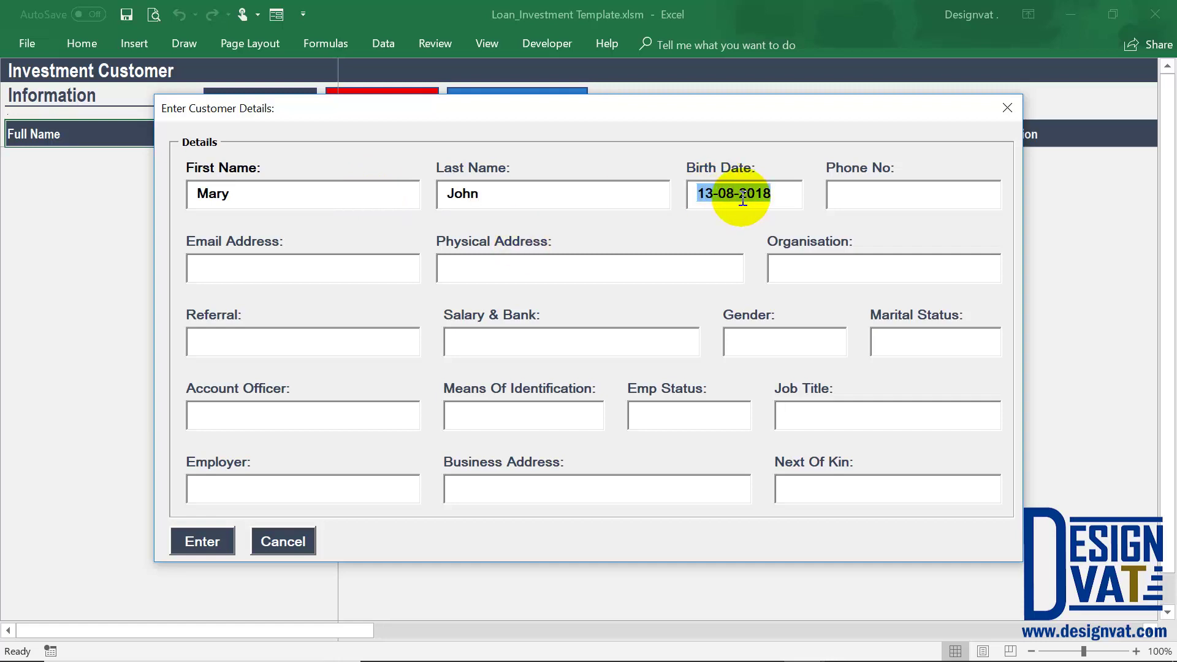
drag(740, 193, 780, 189)
text(198)
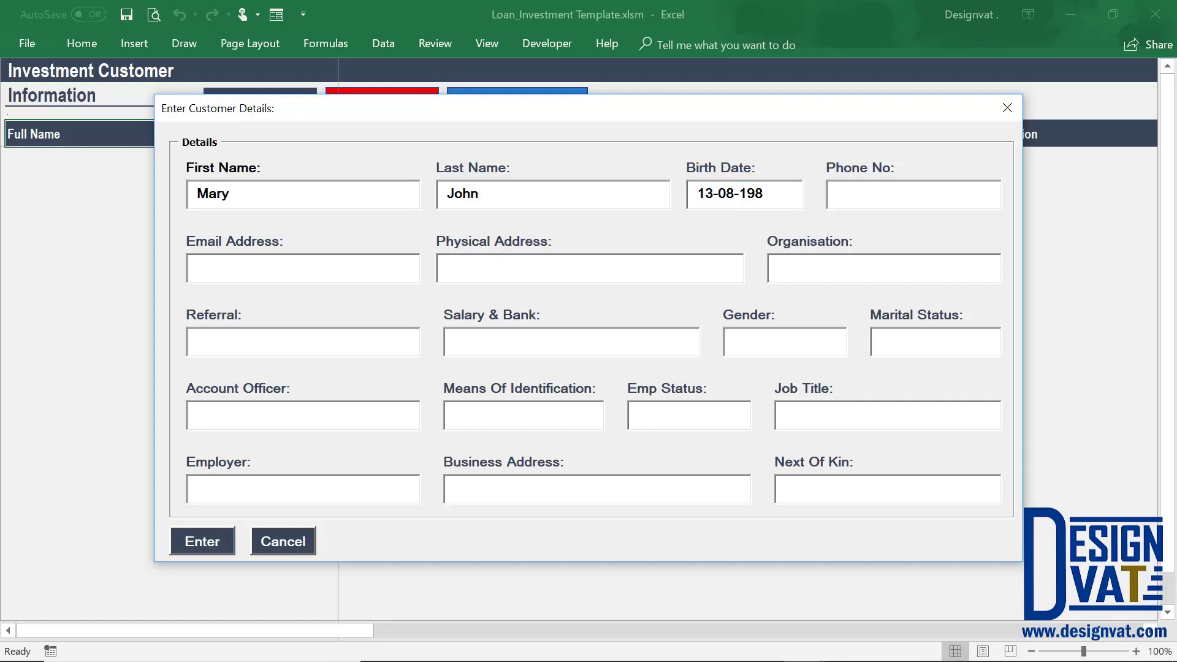
text(5)
key(Tab)
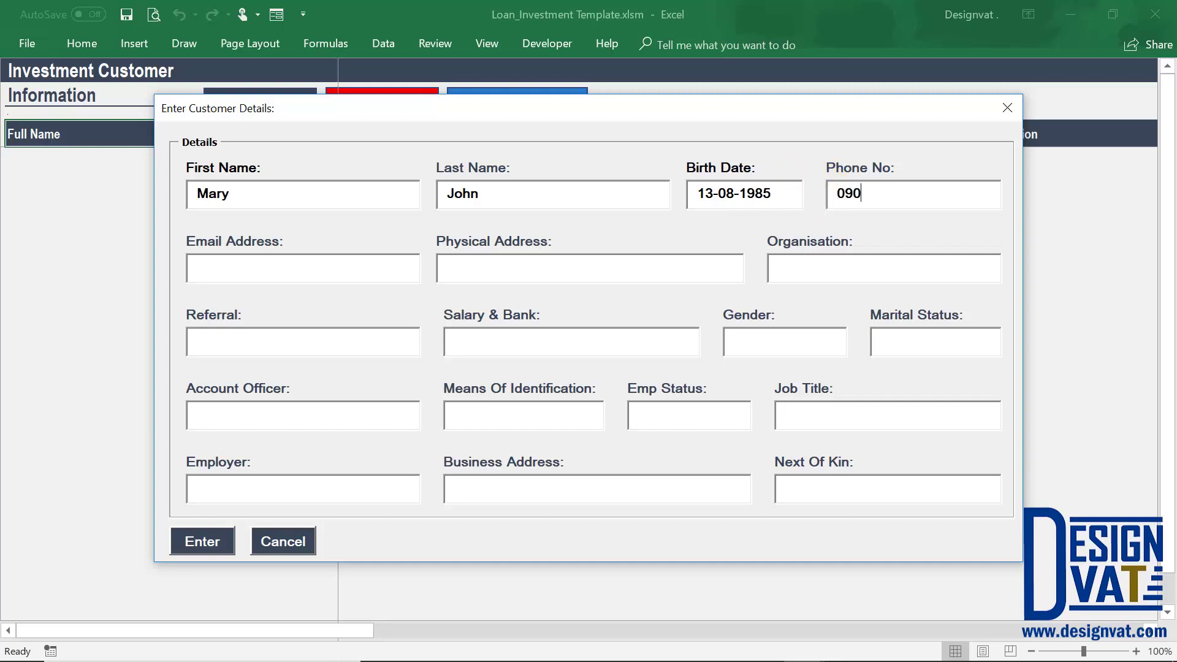
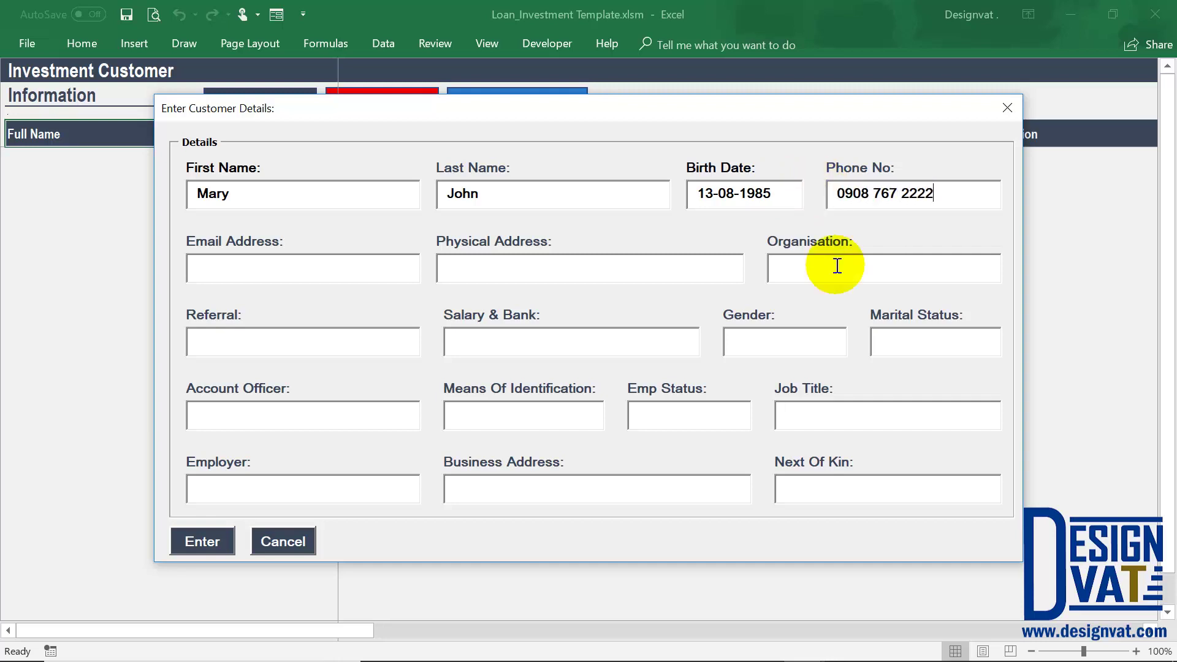
click(220, 550)
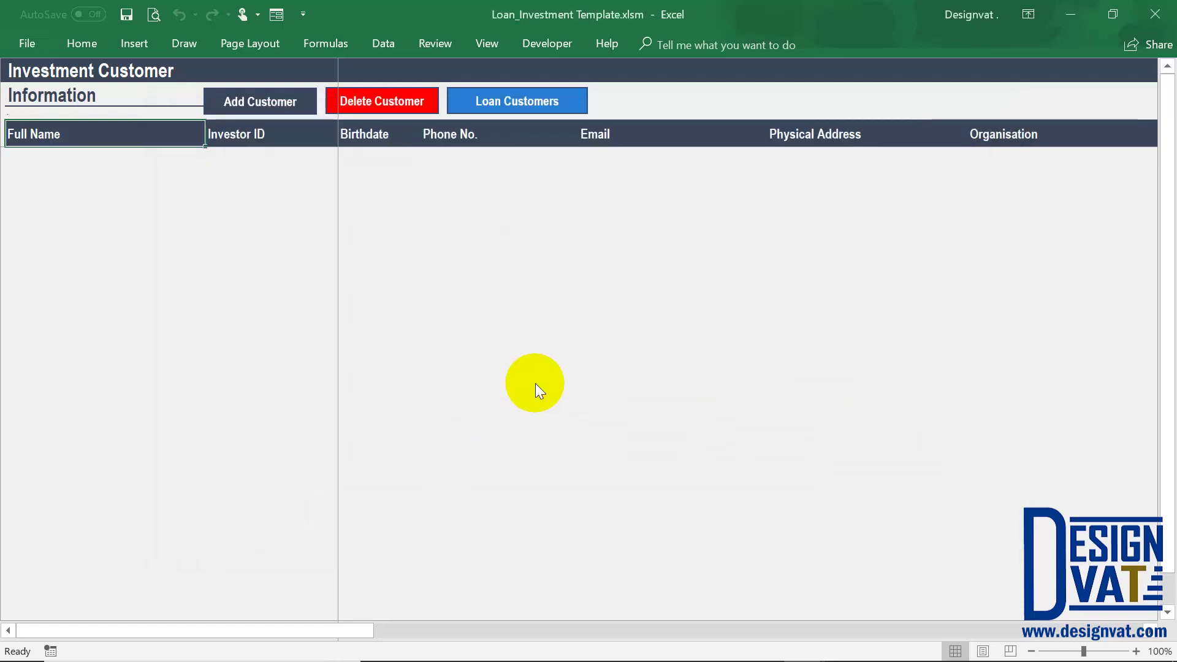
Check the new investor's row with its generated Investor ID and 13-Aug-85 birthdate.
click(598, 397)
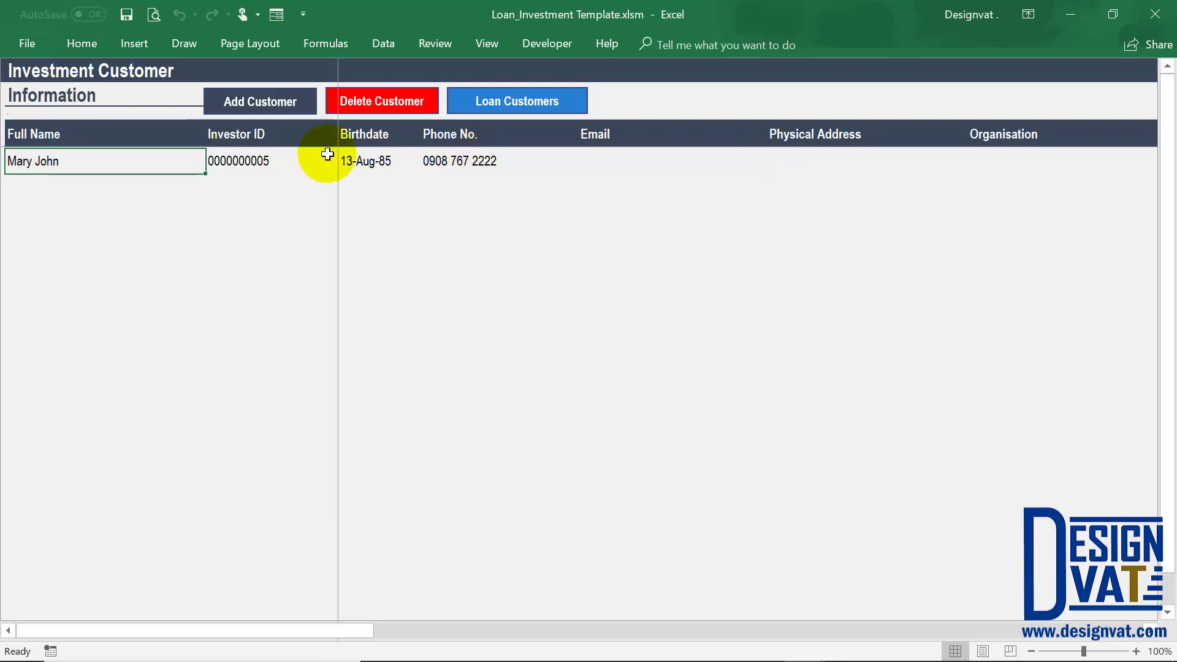
click(284, 162)
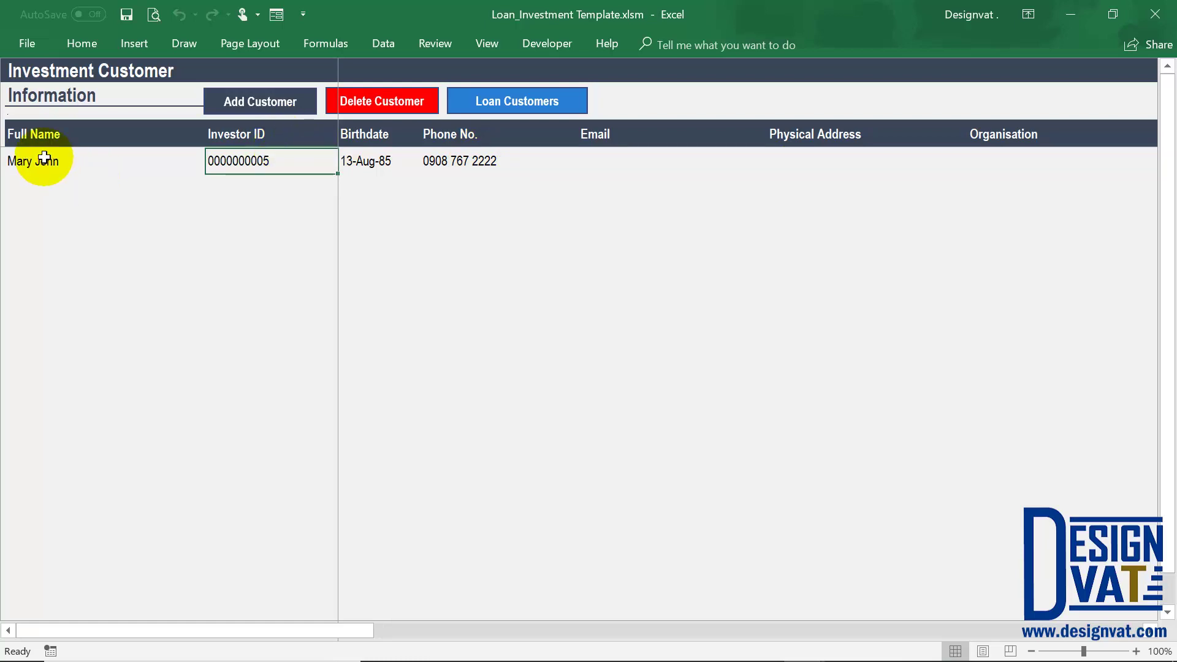
drag(44, 158, 213, 161)
click(144, 151)
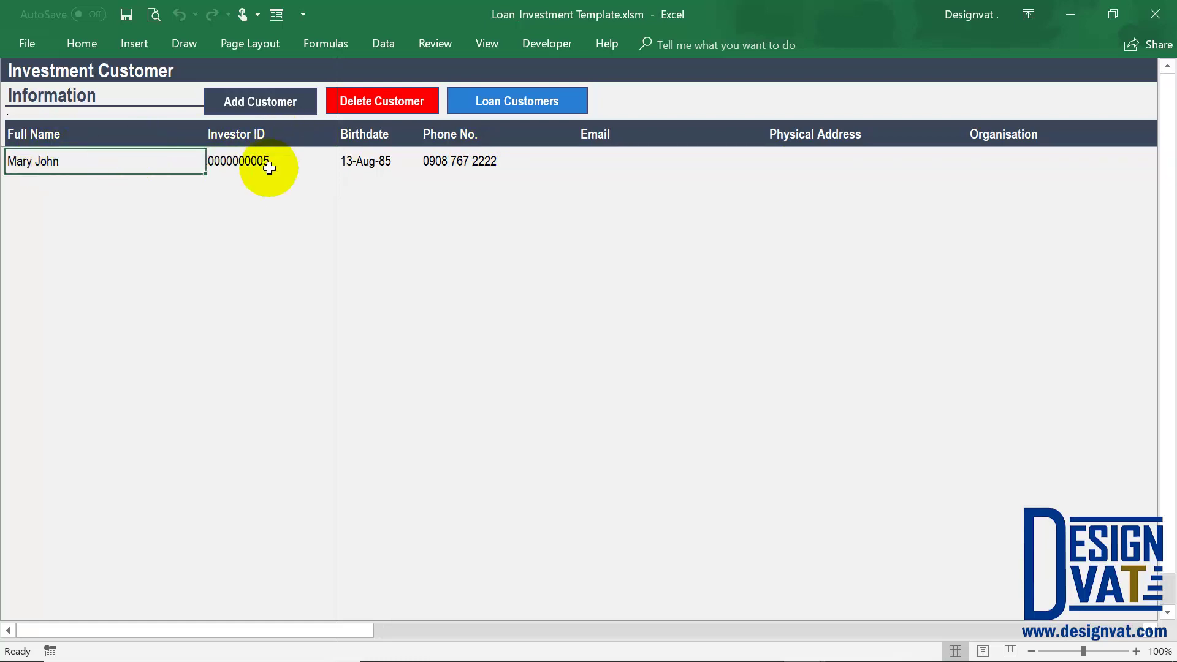
click(265, 162)
click(263, 185)
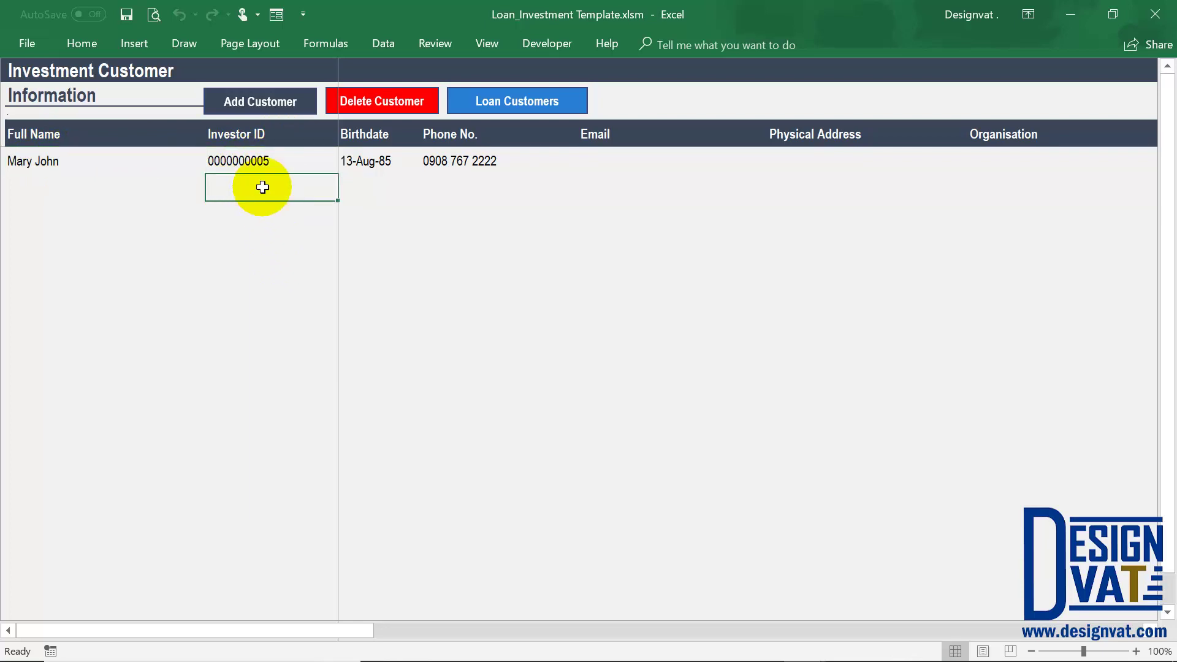
click(256, 229)
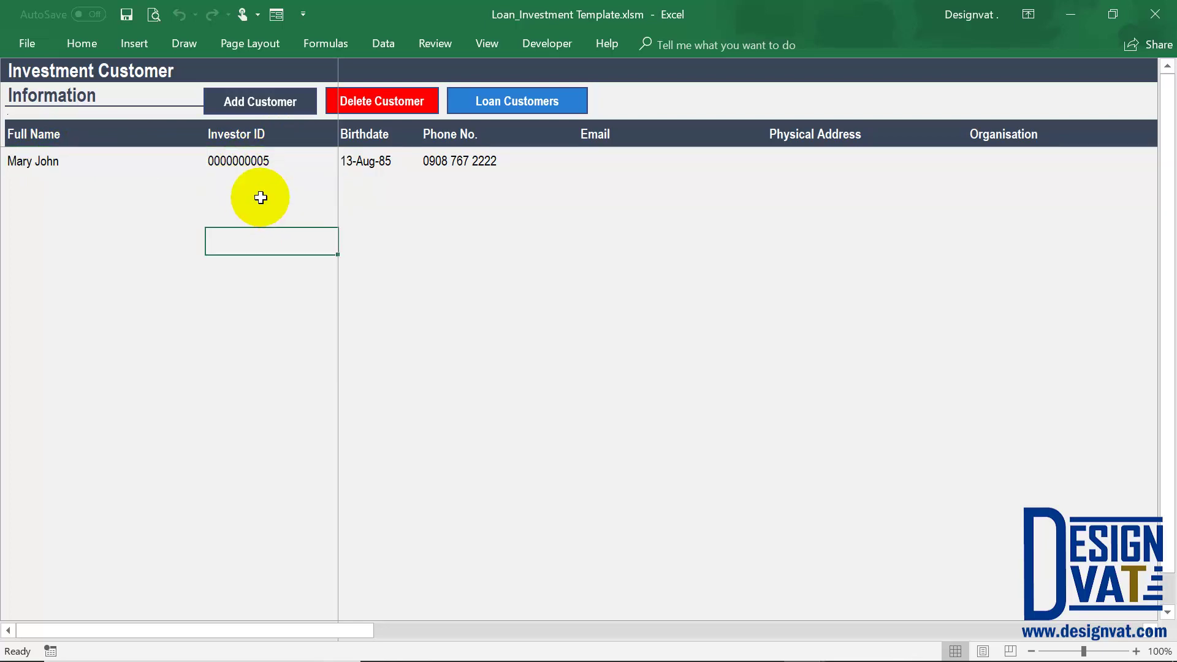
click(276, 169)
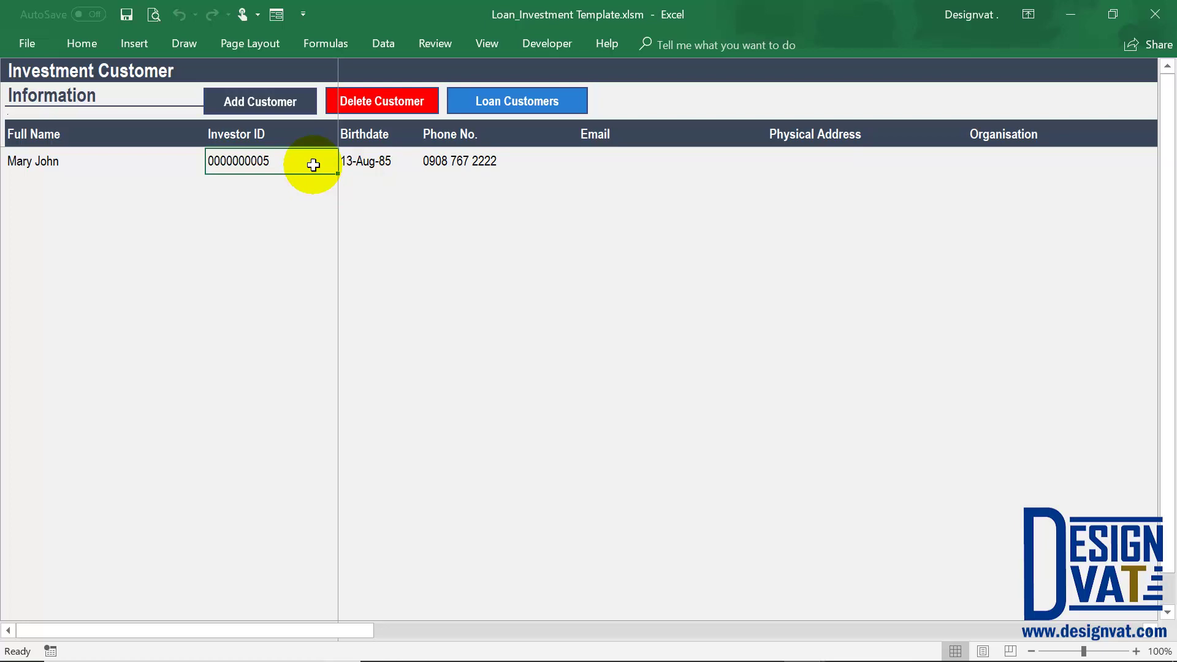
Return to the Loan Customers list, then go to the still-empty Expense Information sheet.
click(516, 101)
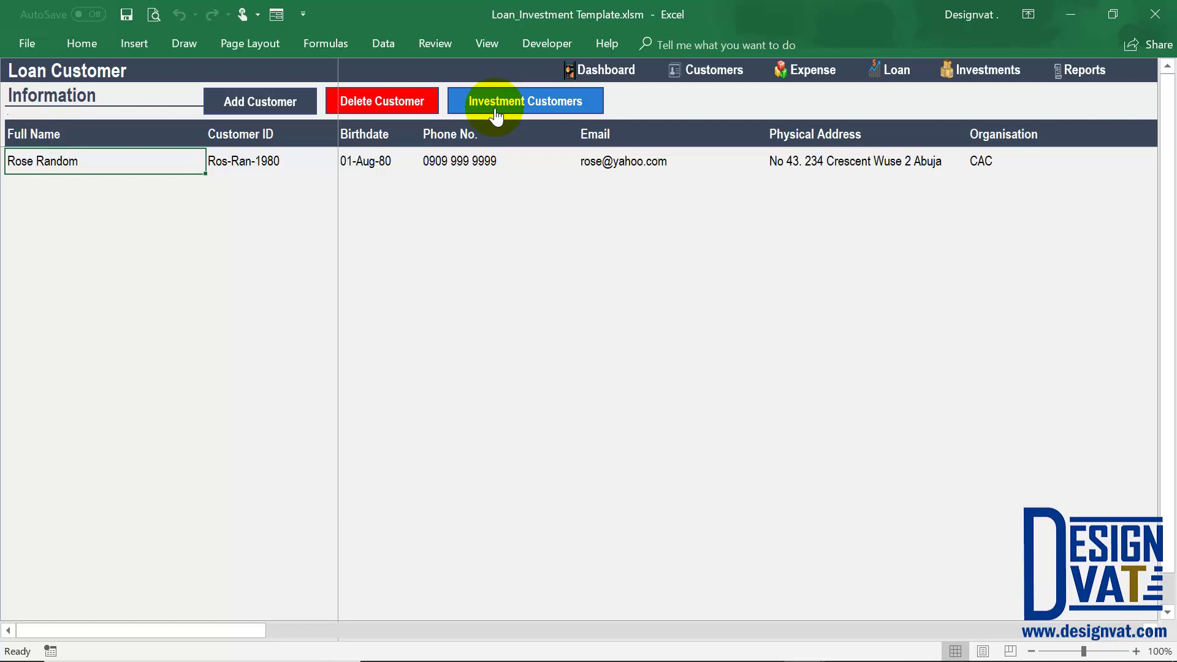
click(812, 67)
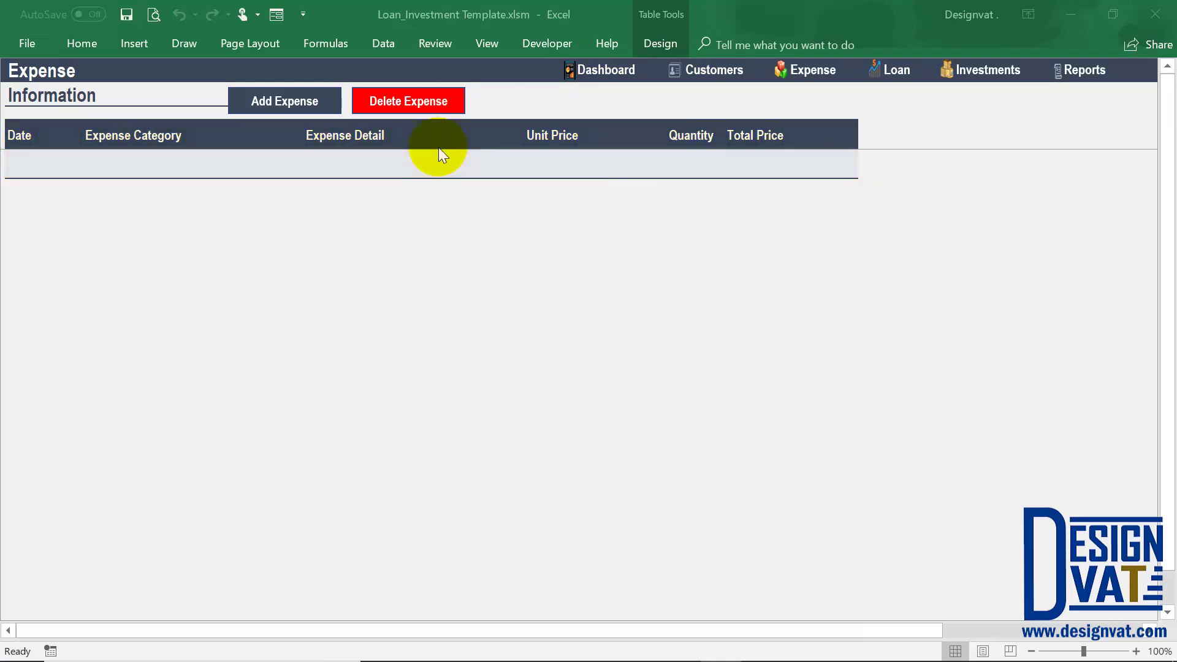
Add a 13-Jan-18 Advertising | Marketing expense 'Facebook Campaign - Product 1' at 10,000, quantity 1.
click(298, 103)
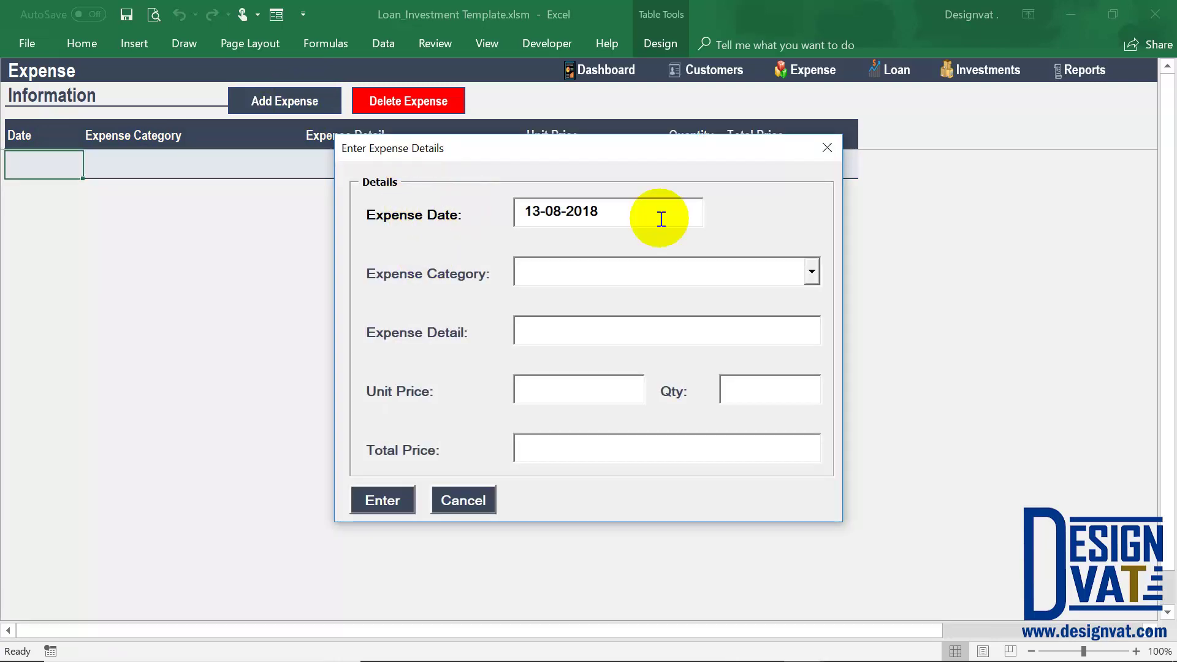
click(557, 212)
key(Delete)
text(1)
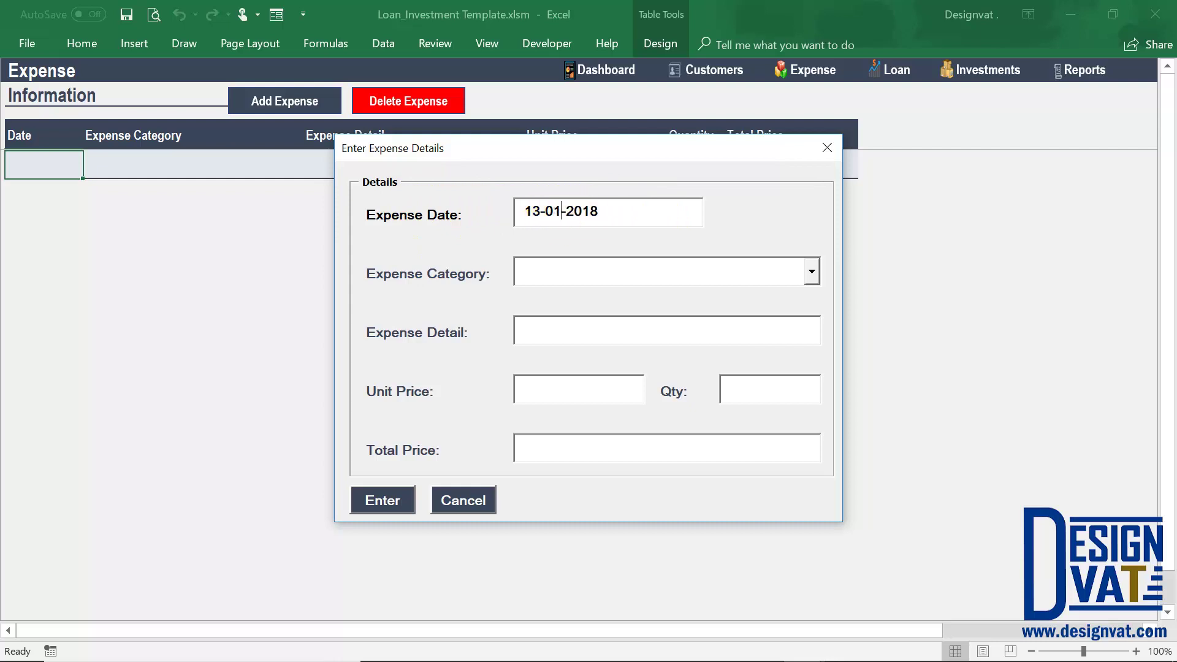
click(539, 275)
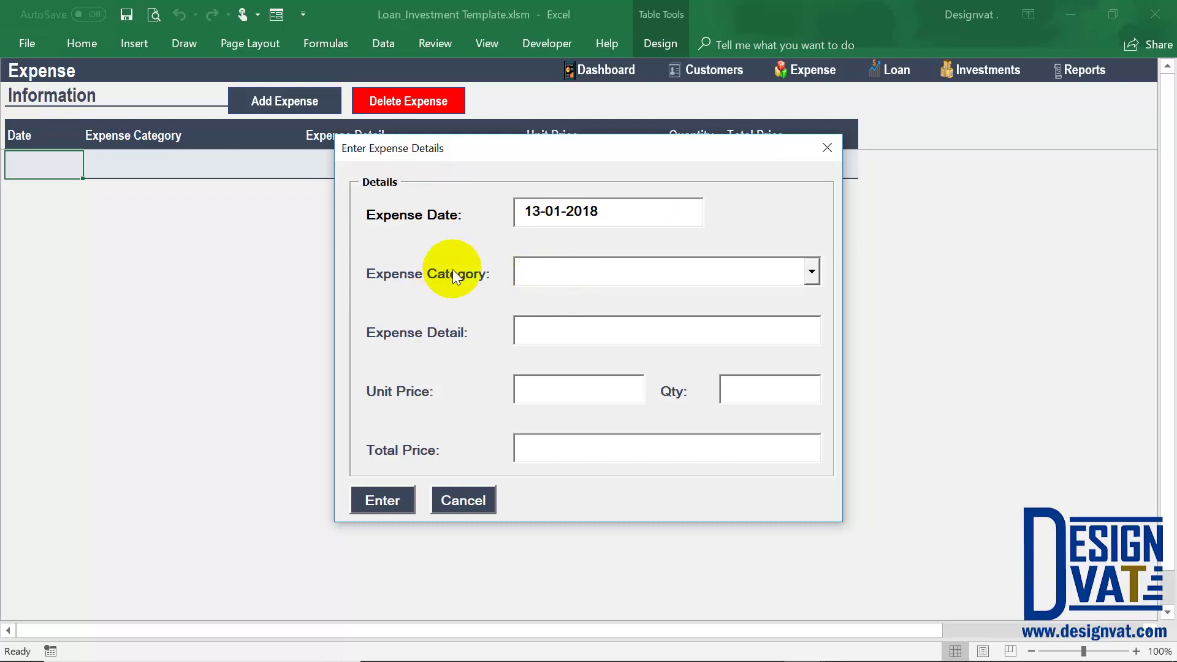
click(811, 273)
drag(812, 319, 810, 314)
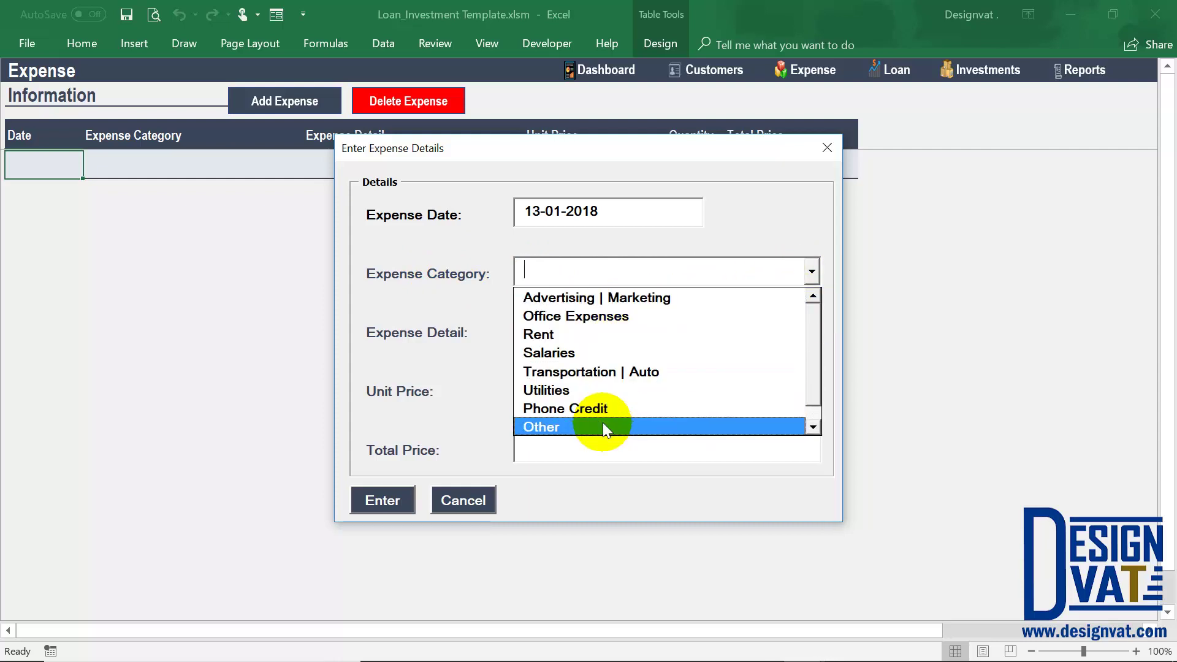
click(614, 301)
click(582, 330)
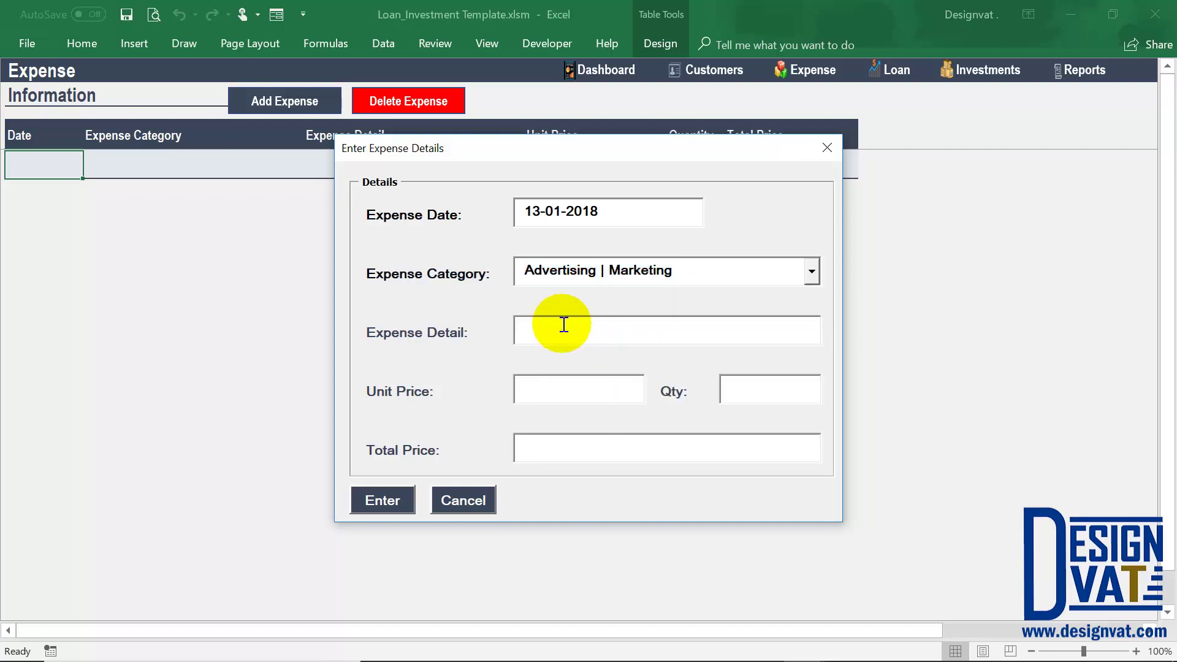
text(Fac)
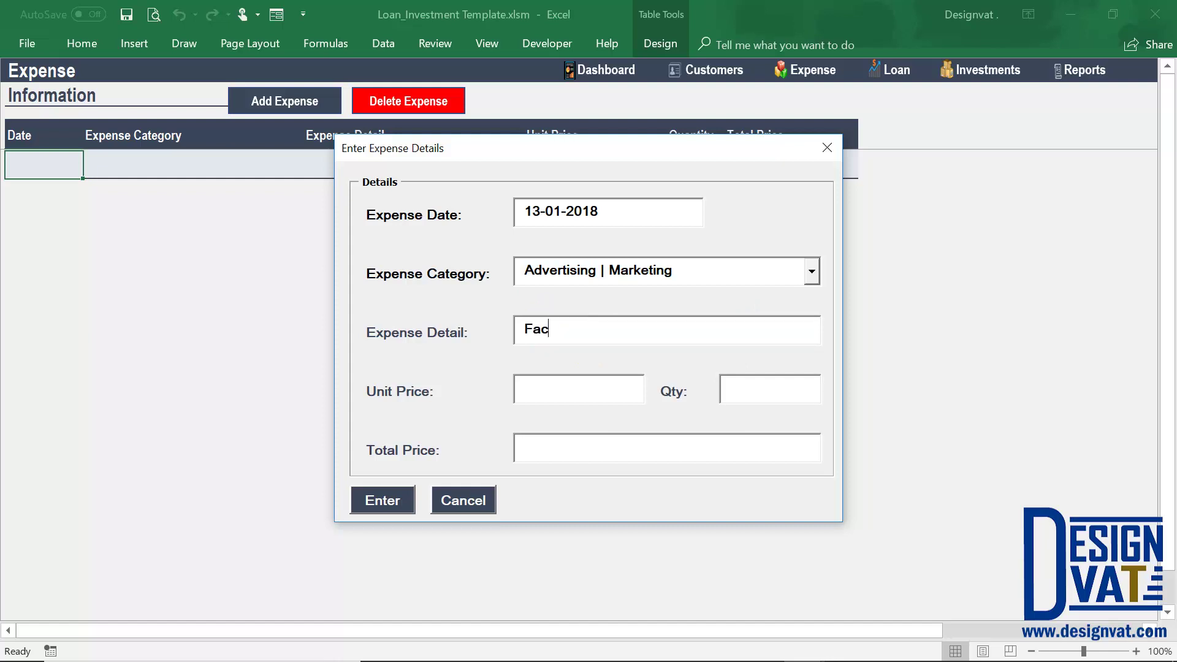
text(ebook Campaign - Pro)
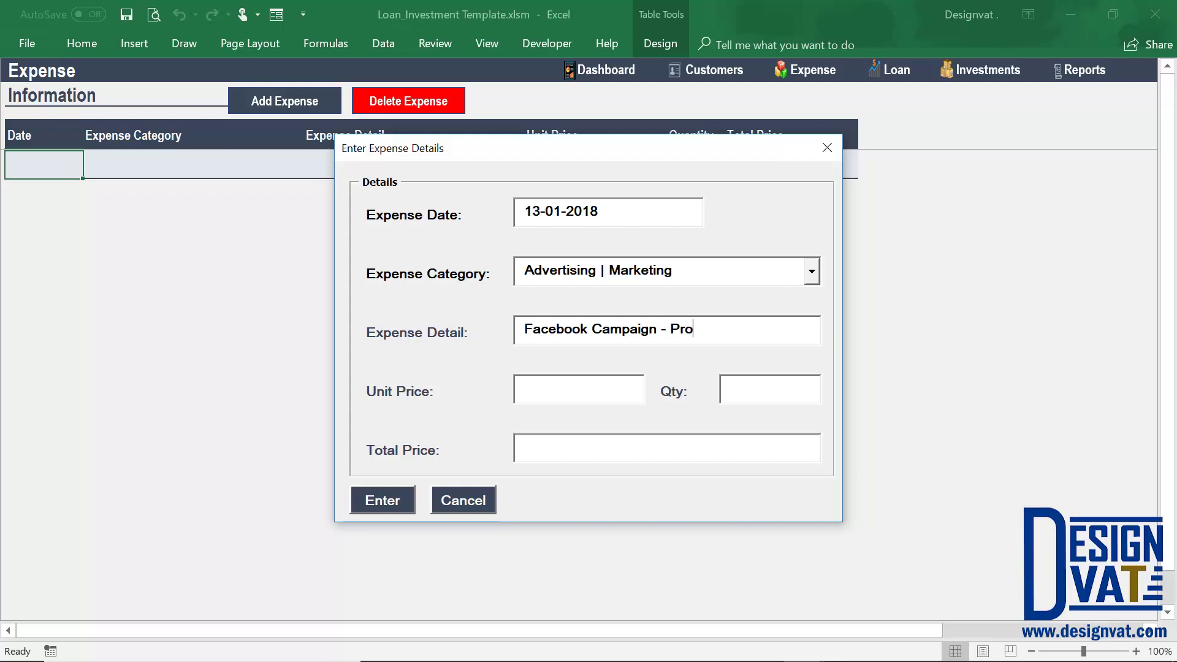
text(duct 1)
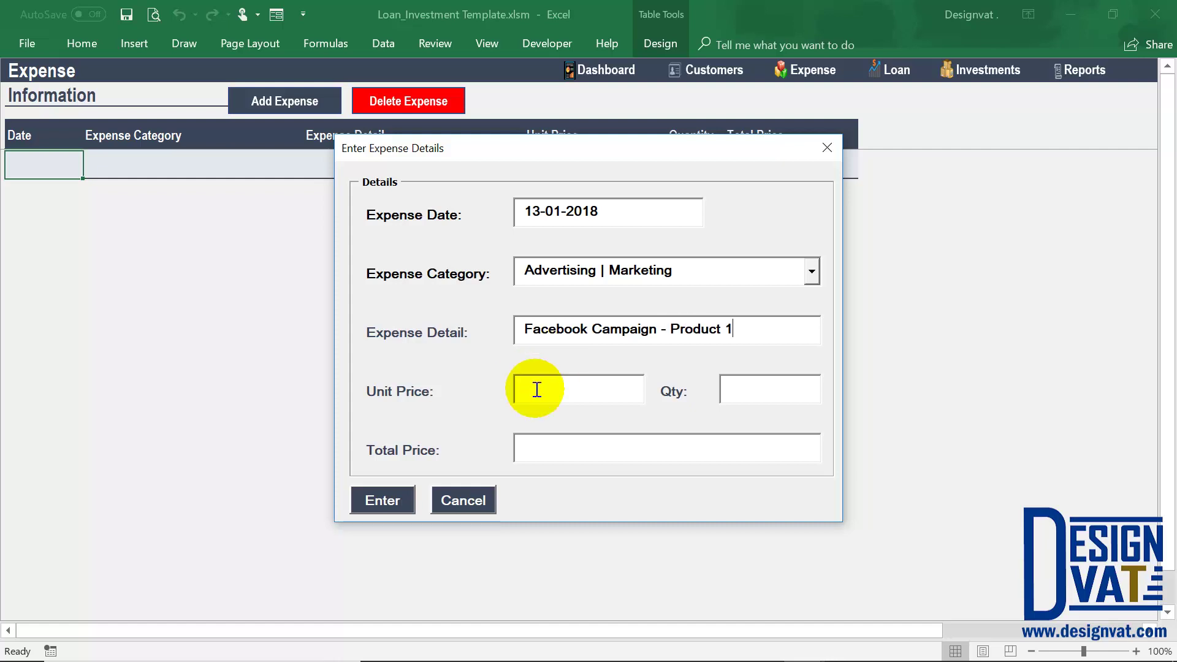
text(10000)
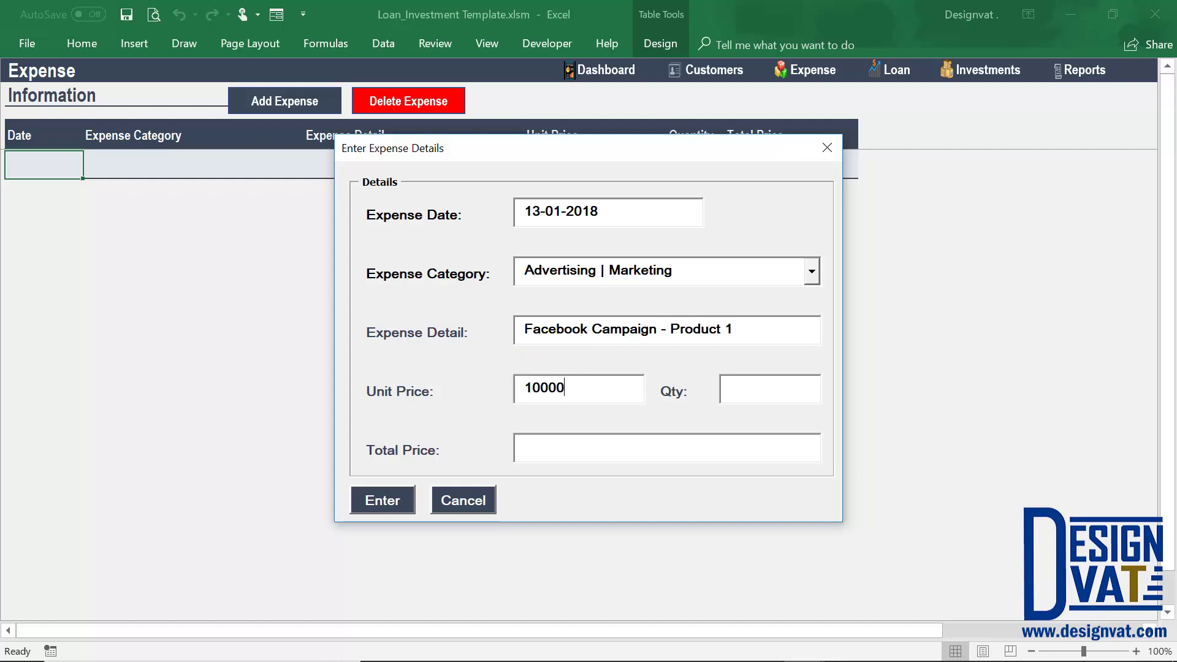
key(Tab)
text(1)
key(Tab)
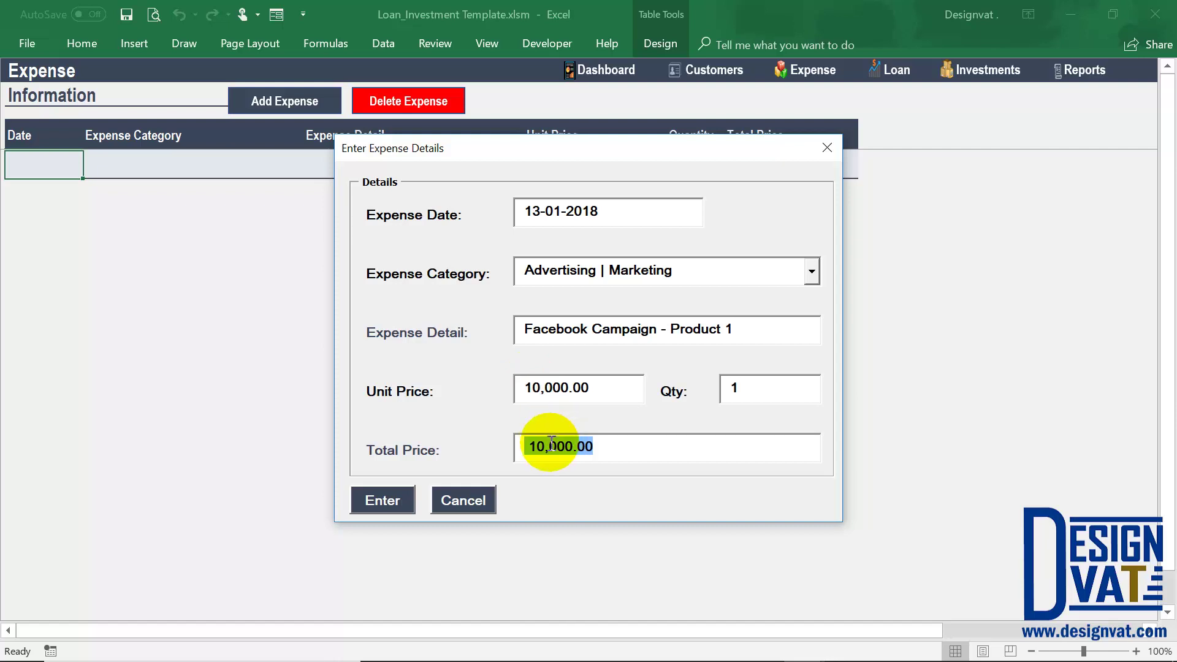
click(371, 501)
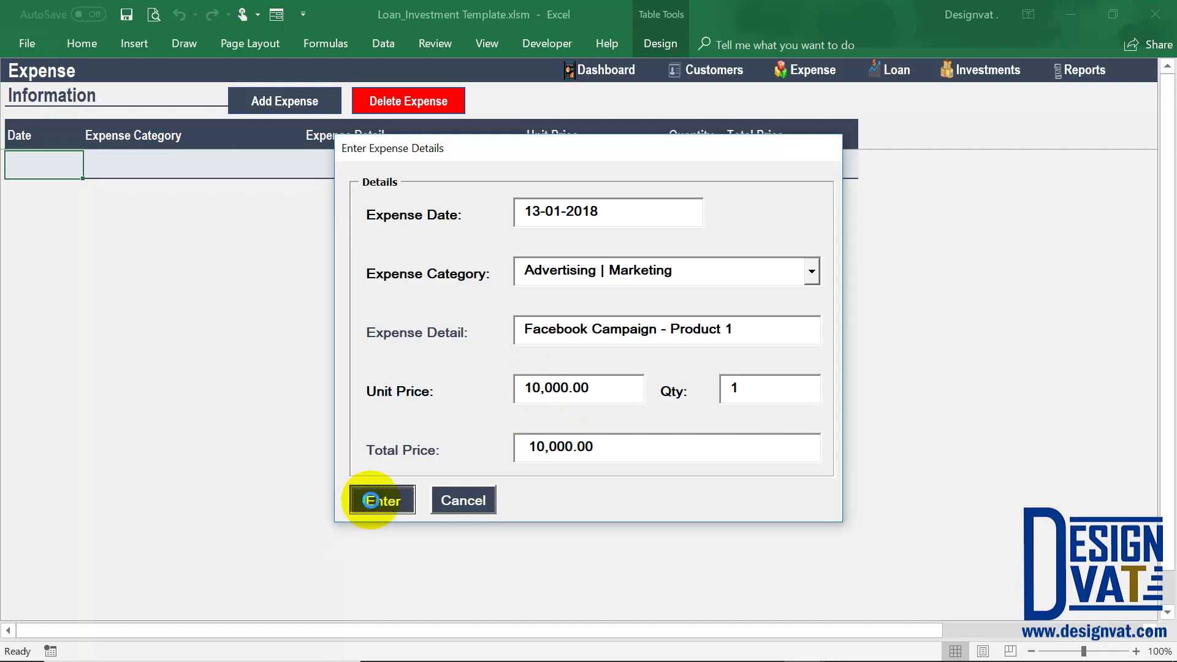
click(613, 398)
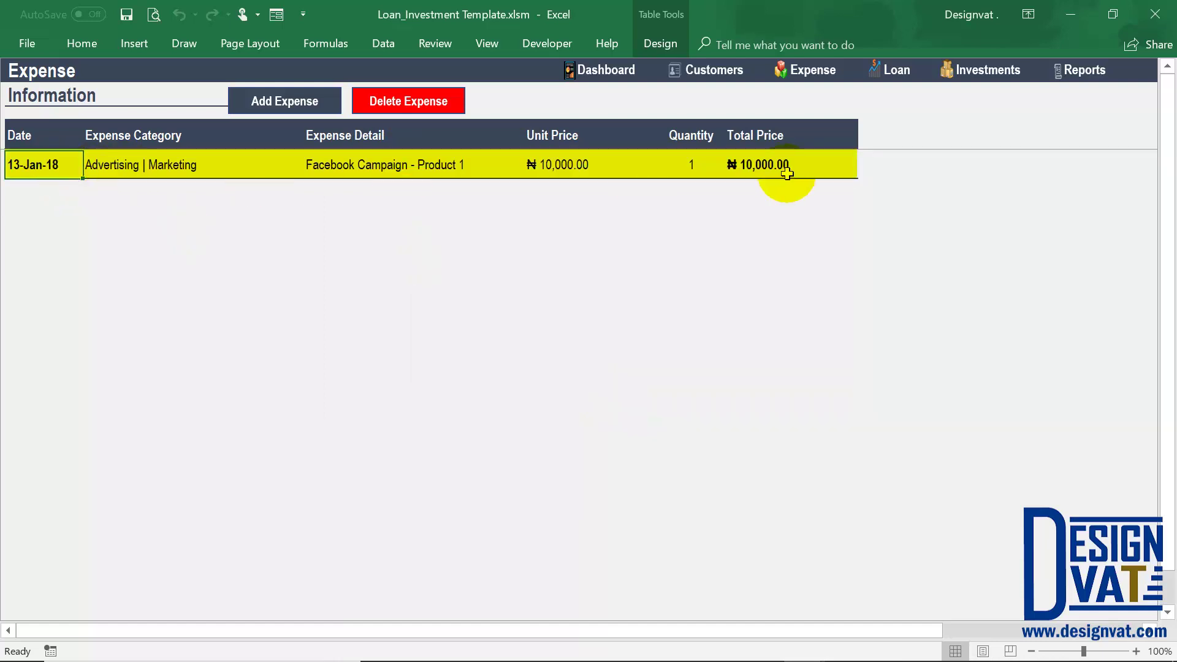
Add a 23-Feb-18 Rent expense 'February Office Space' at 300,000, quantity 1.
click(287, 102)
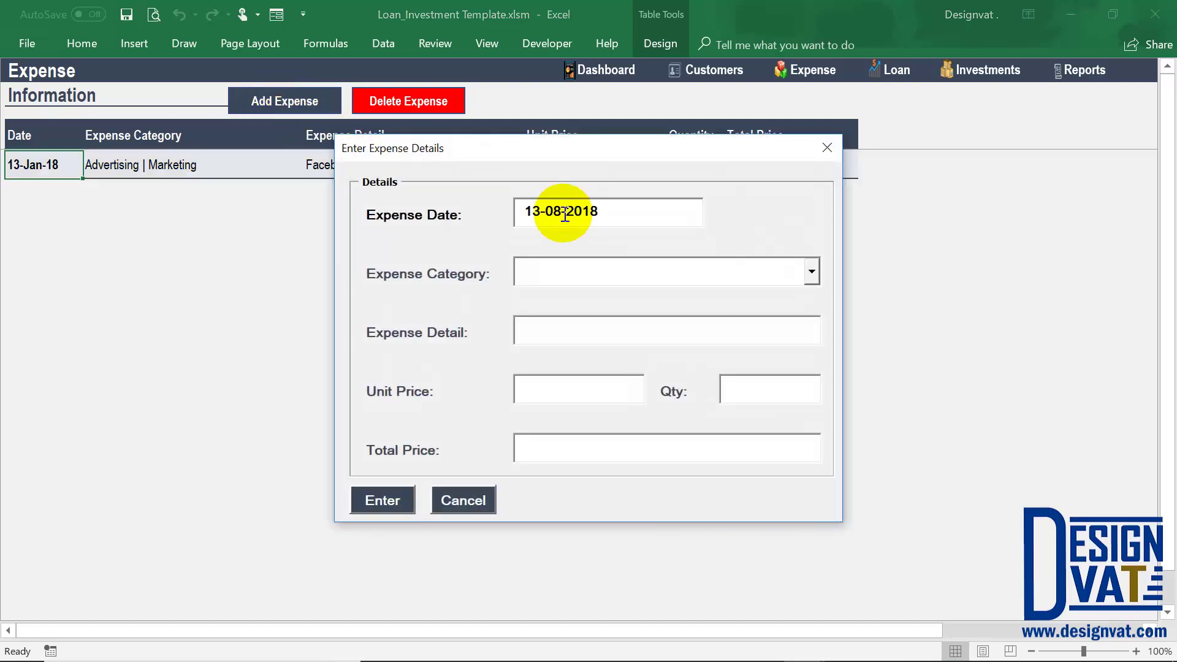
click(558, 212)
key(BackSpace)
text(2)
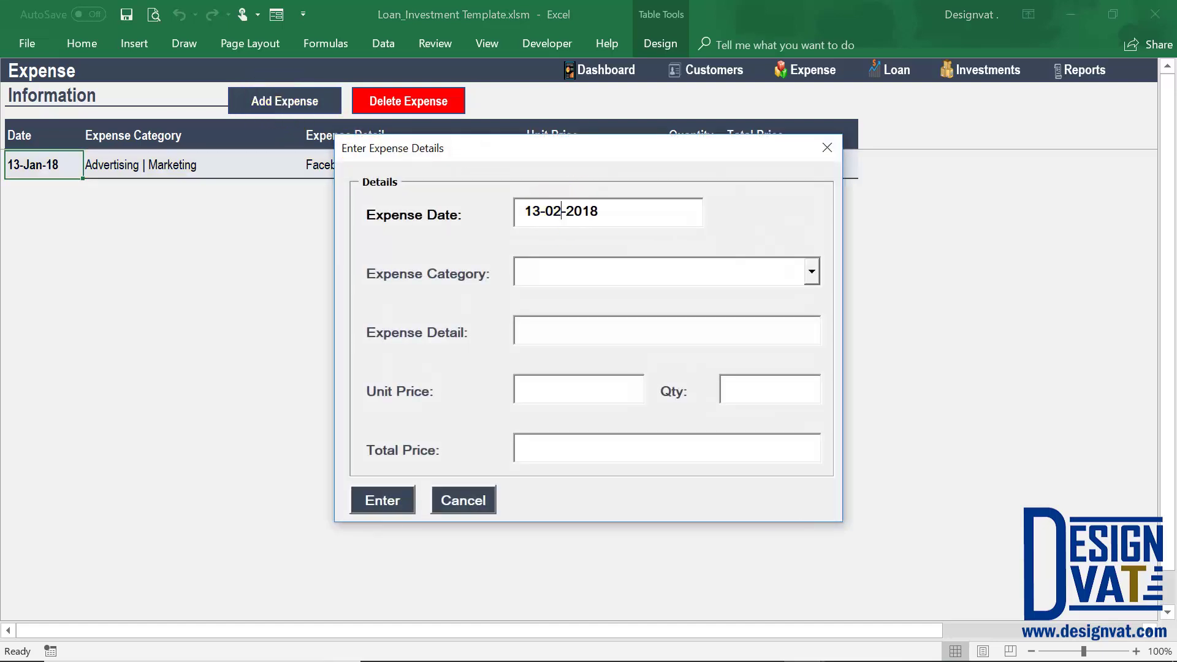
click(536, 209)
key(BackSpace)
text(2)
click(812, 274)
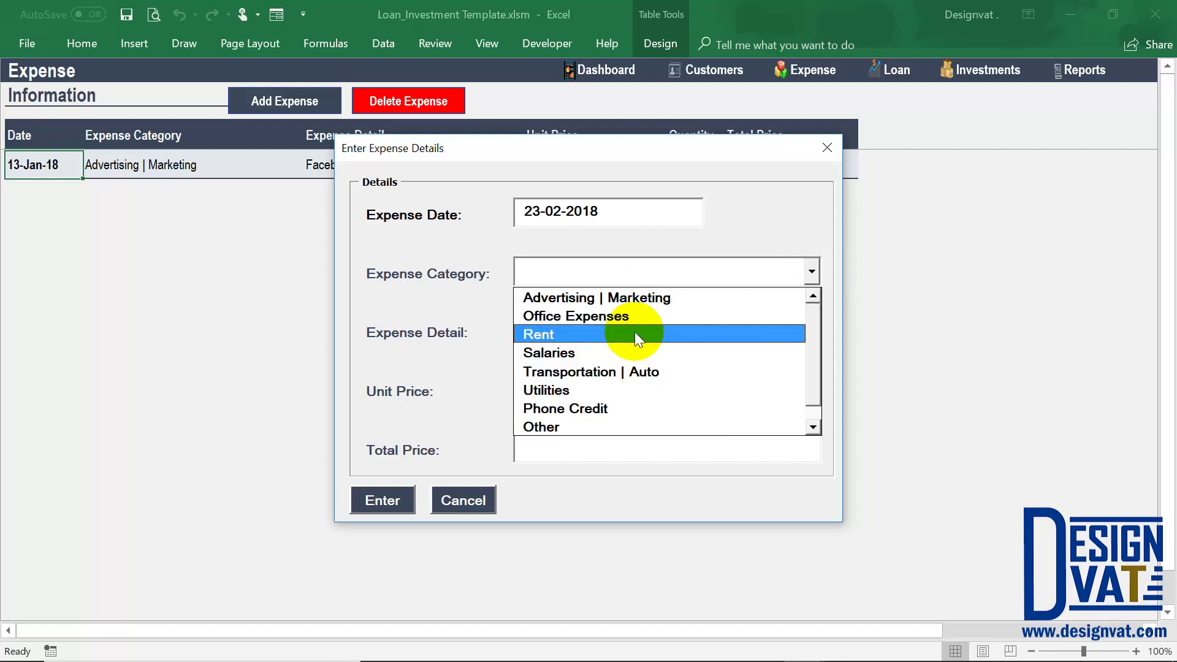
click(612, 333)
click(577, 330)
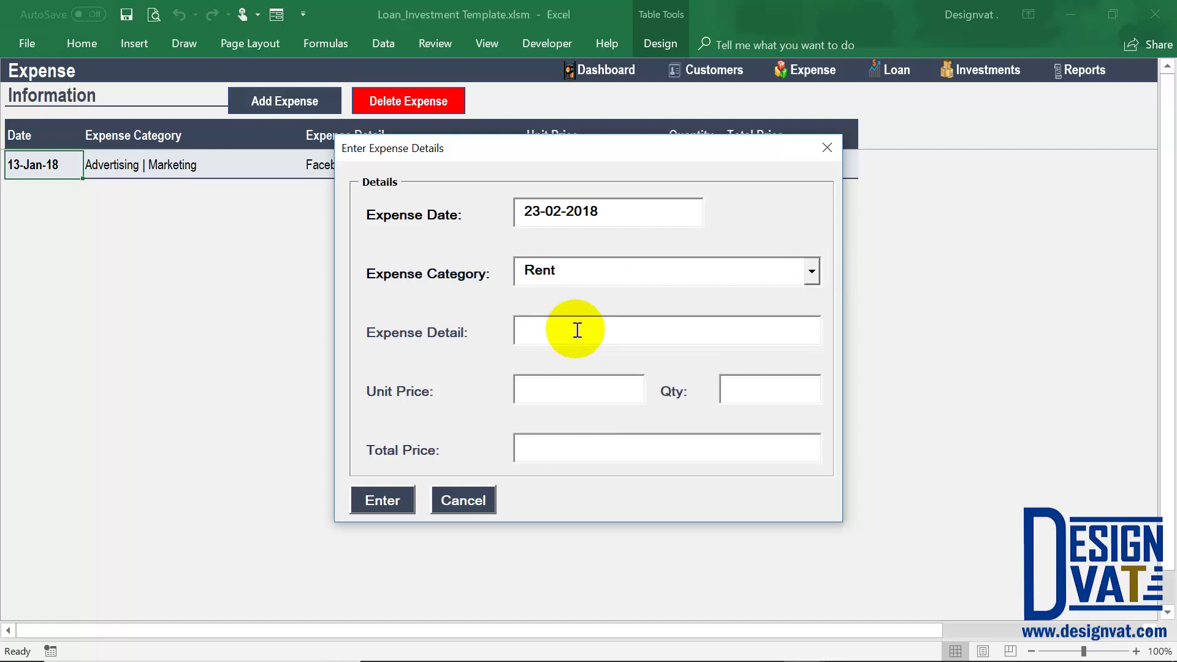
text(February)
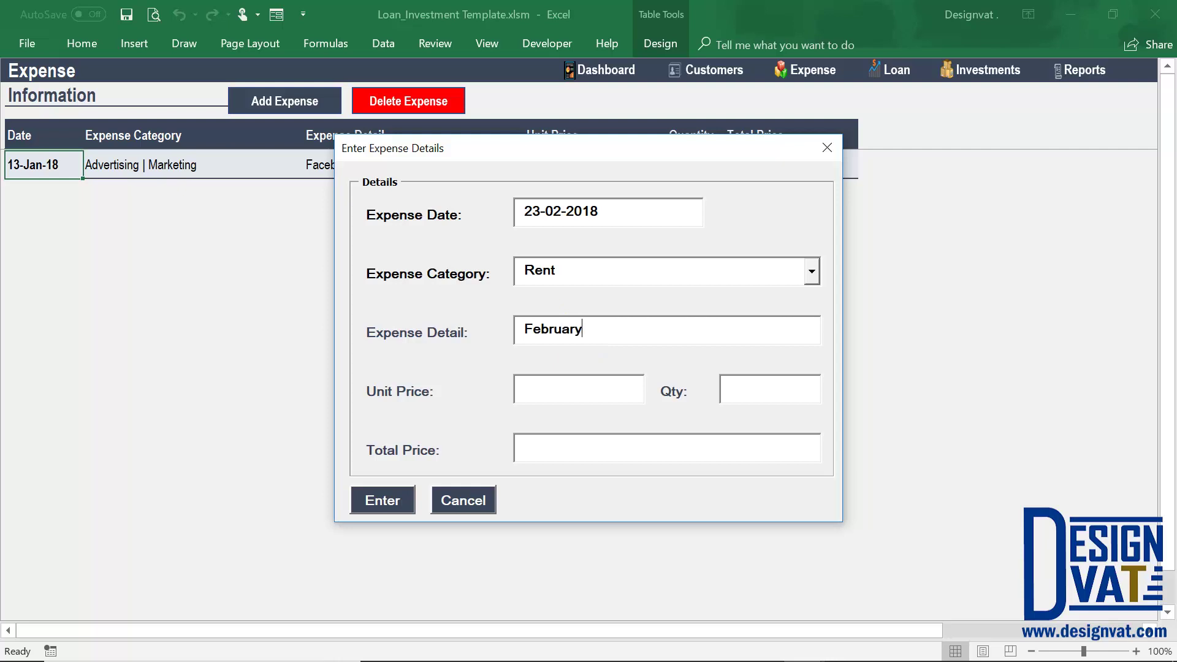
text( Office Space)
click(607, 399)
text(30)
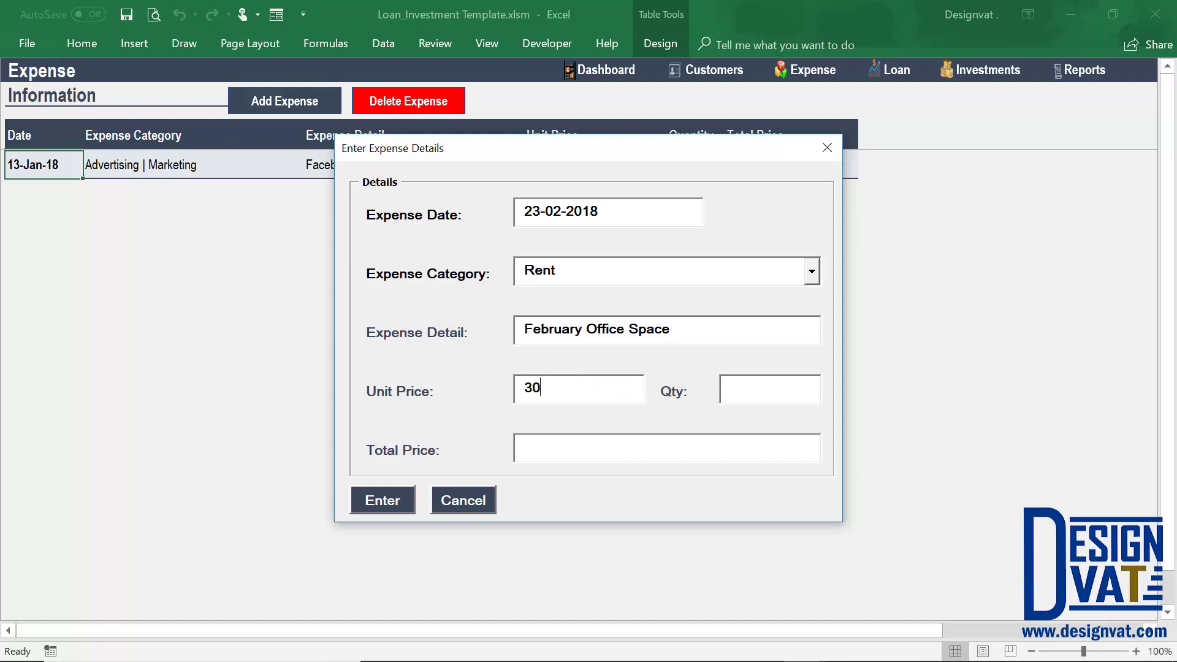
text(0,000000)
key(Tab)
text(1)
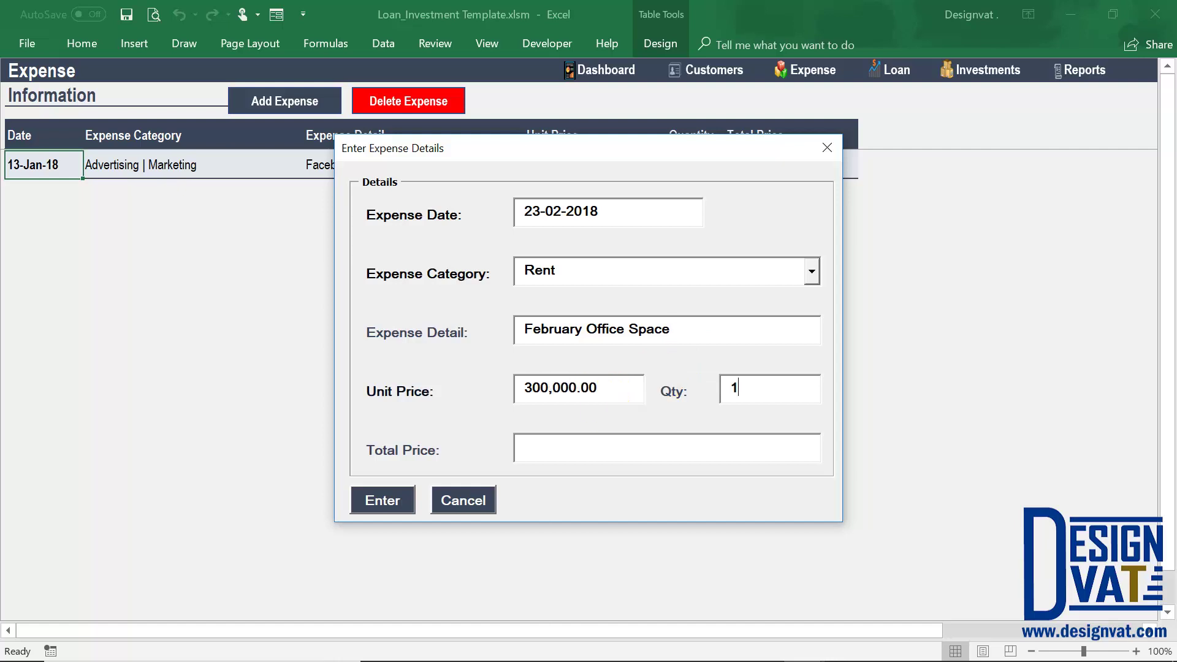
key(Tab)
click(382, 497)
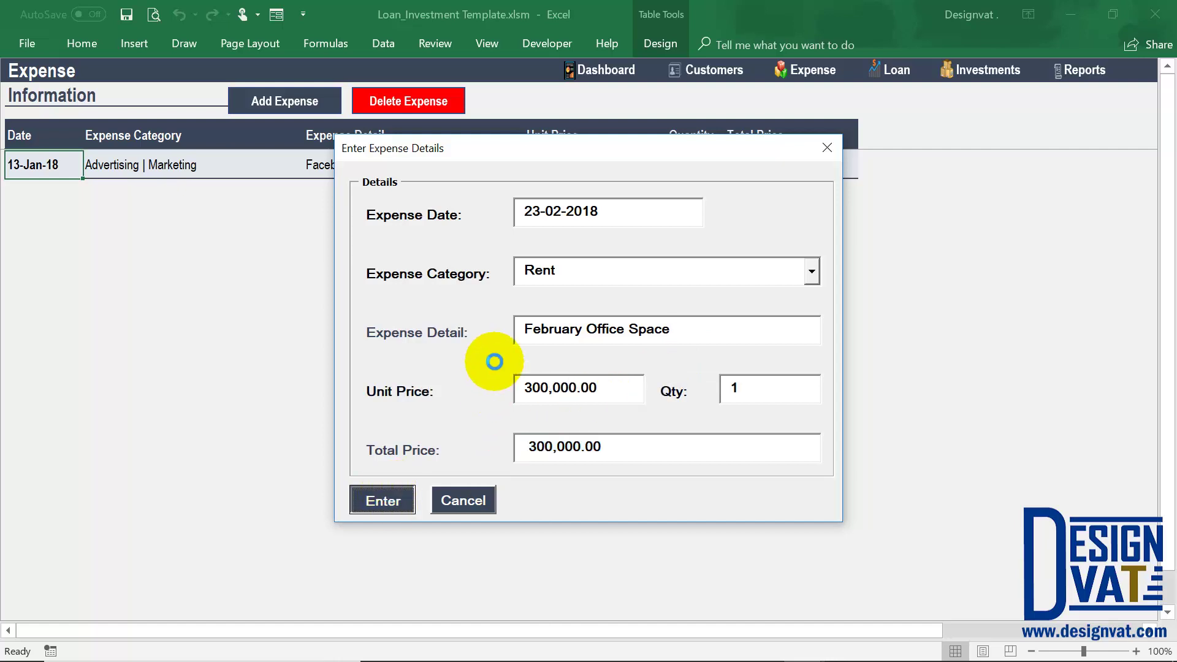
click(597, 396)
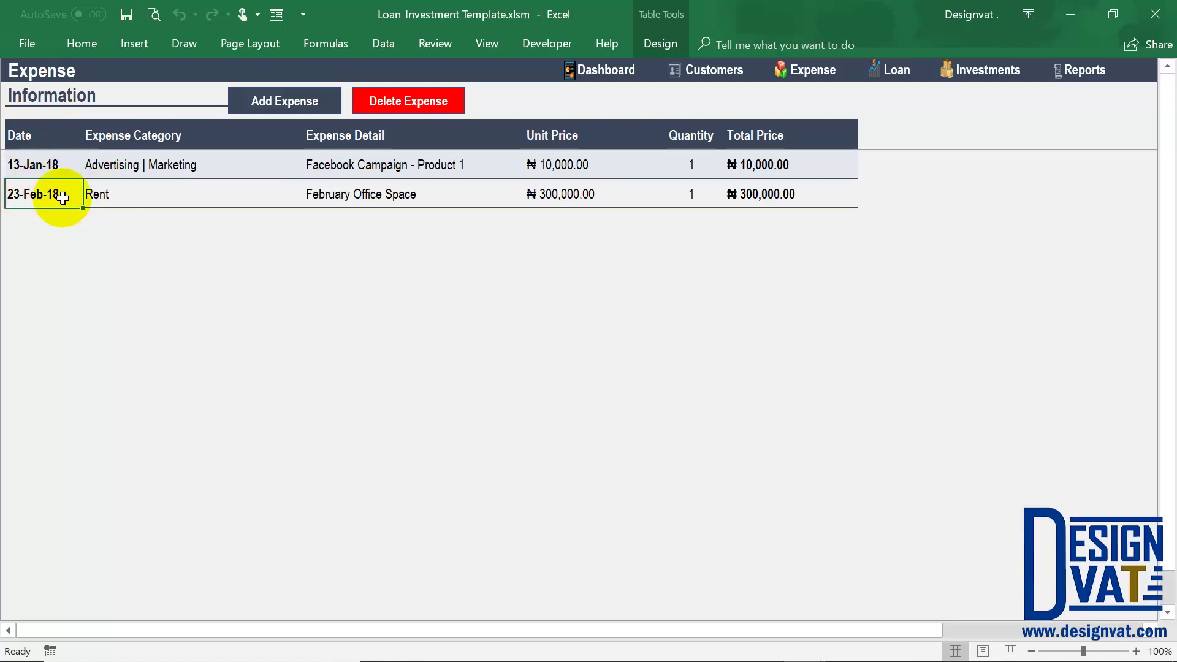
click(398, 106)
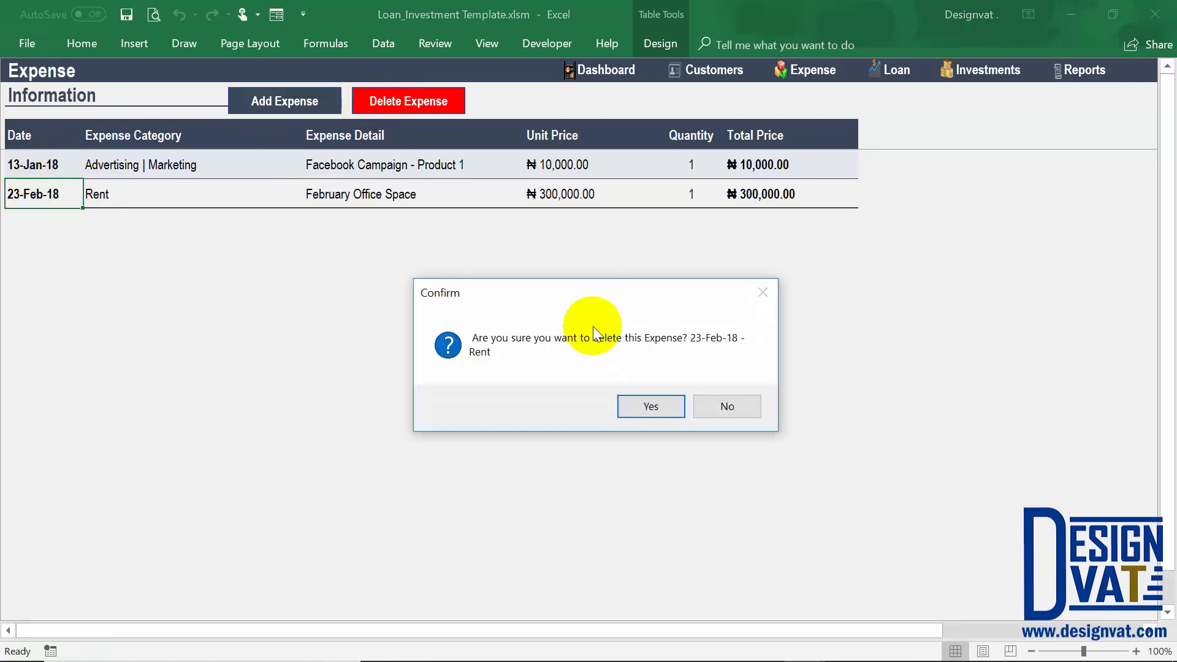
drag(550, 285, 553, 231)
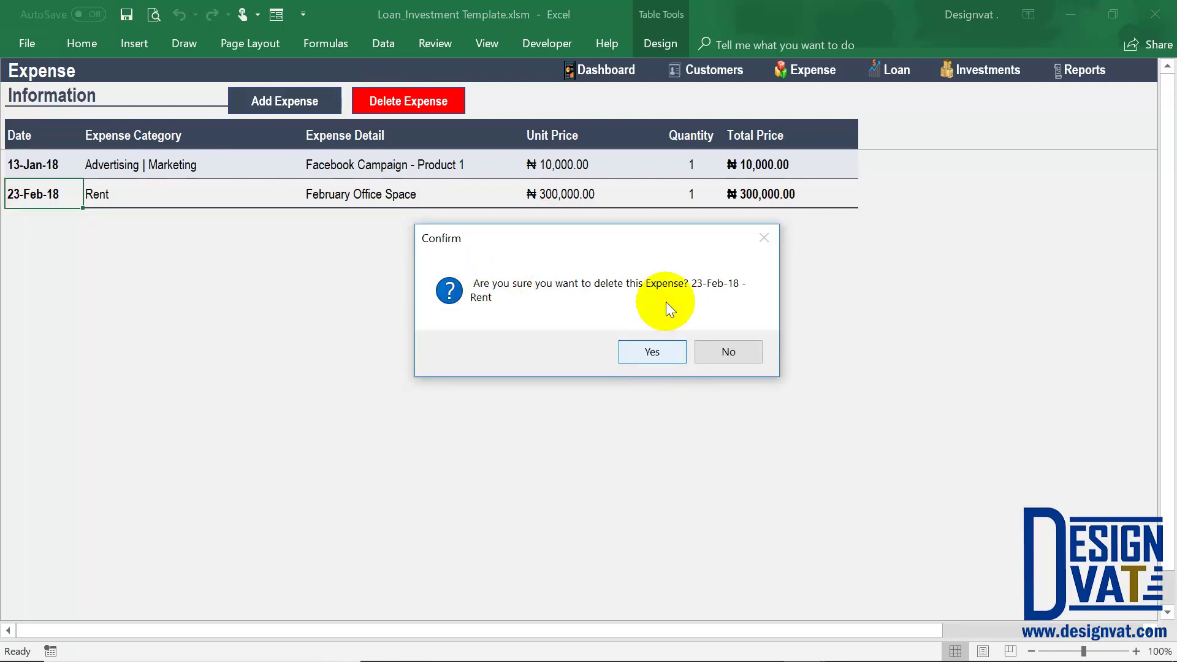
click(729, 353)
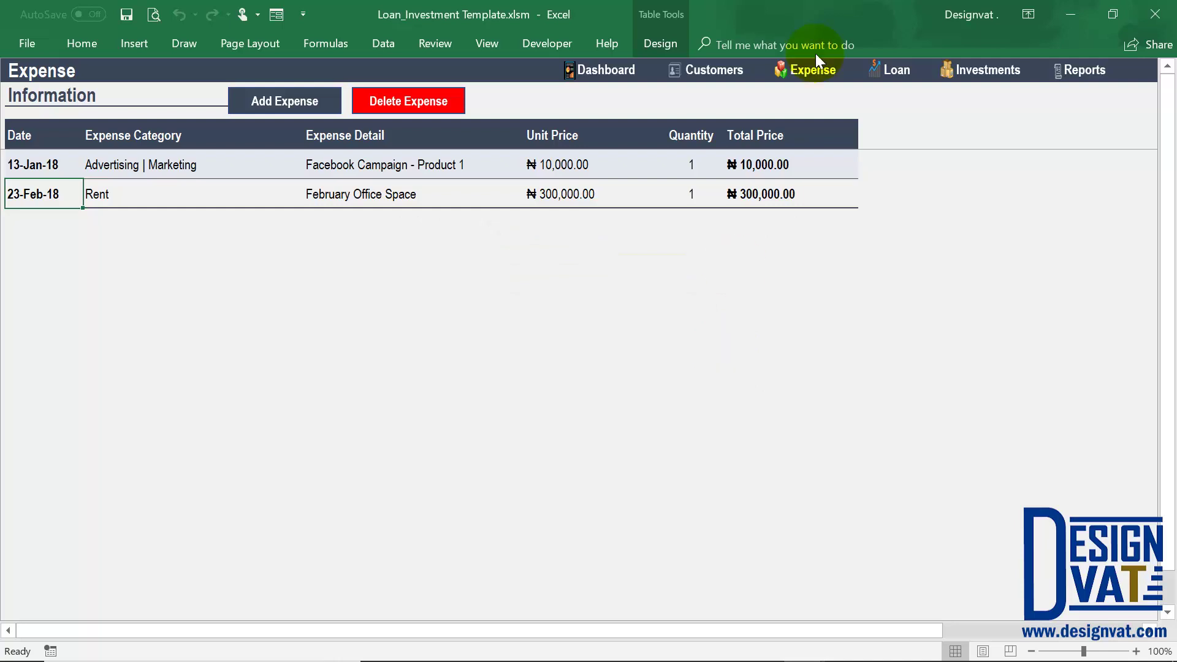
Switch to the Loan Information sheet, whose loan table is still empty.
click(897, 82)
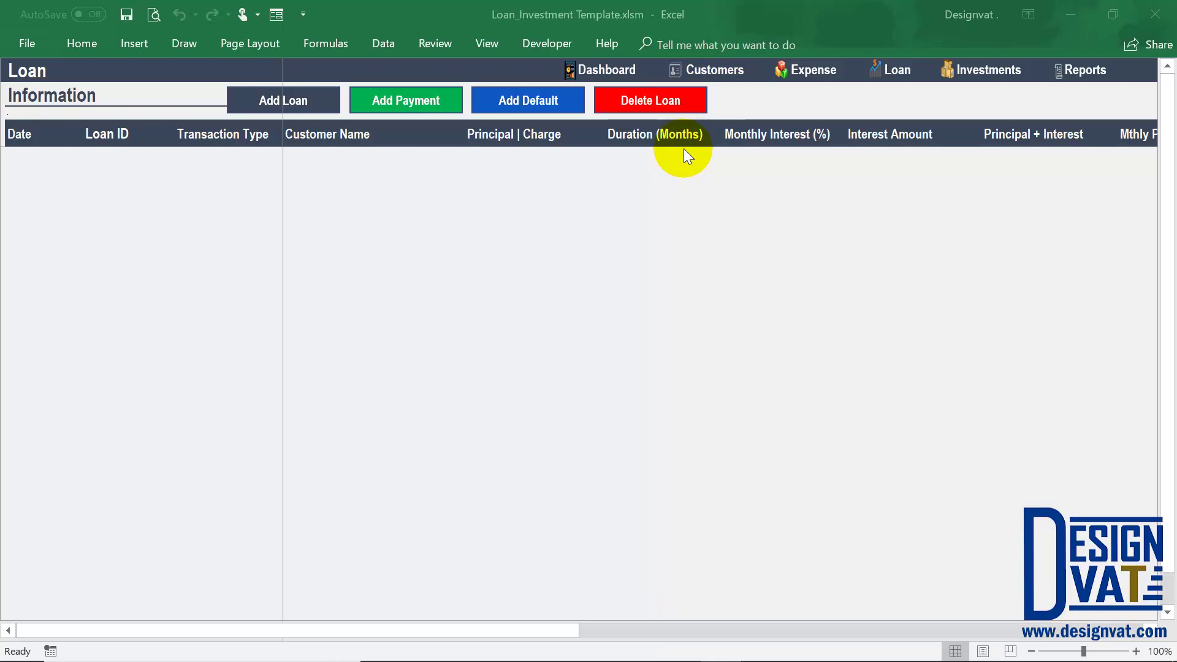
Start a new loan and set its loan date to 13-05-2018.
click(284, 100)
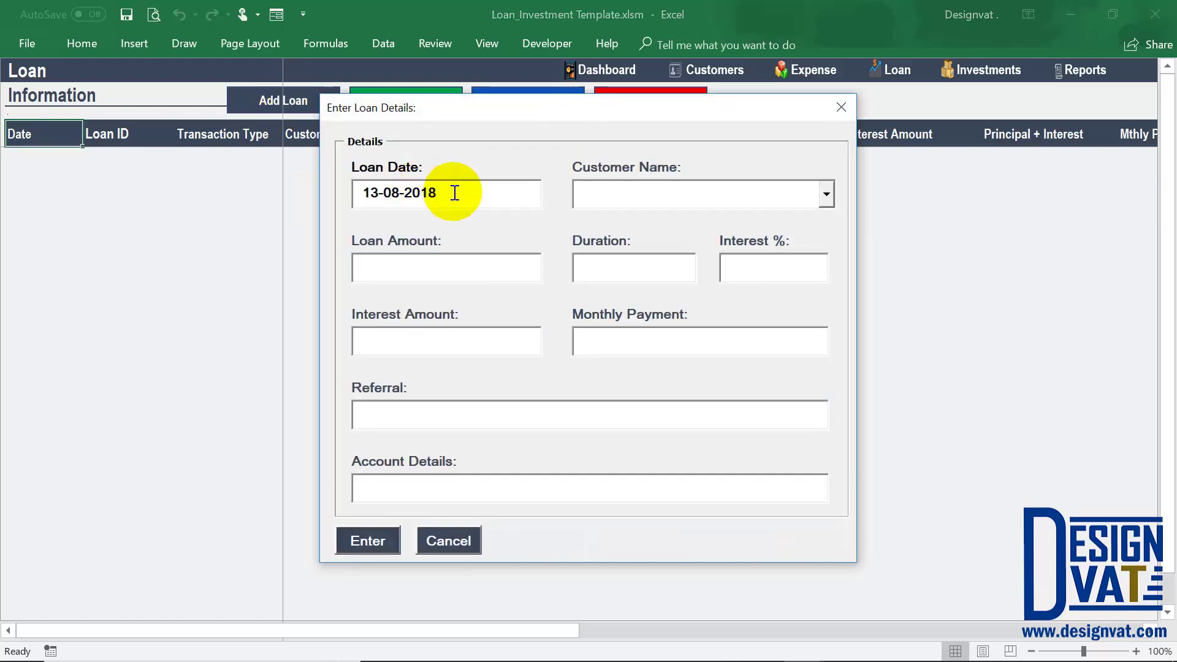
drag(448, 193, 362, 193)
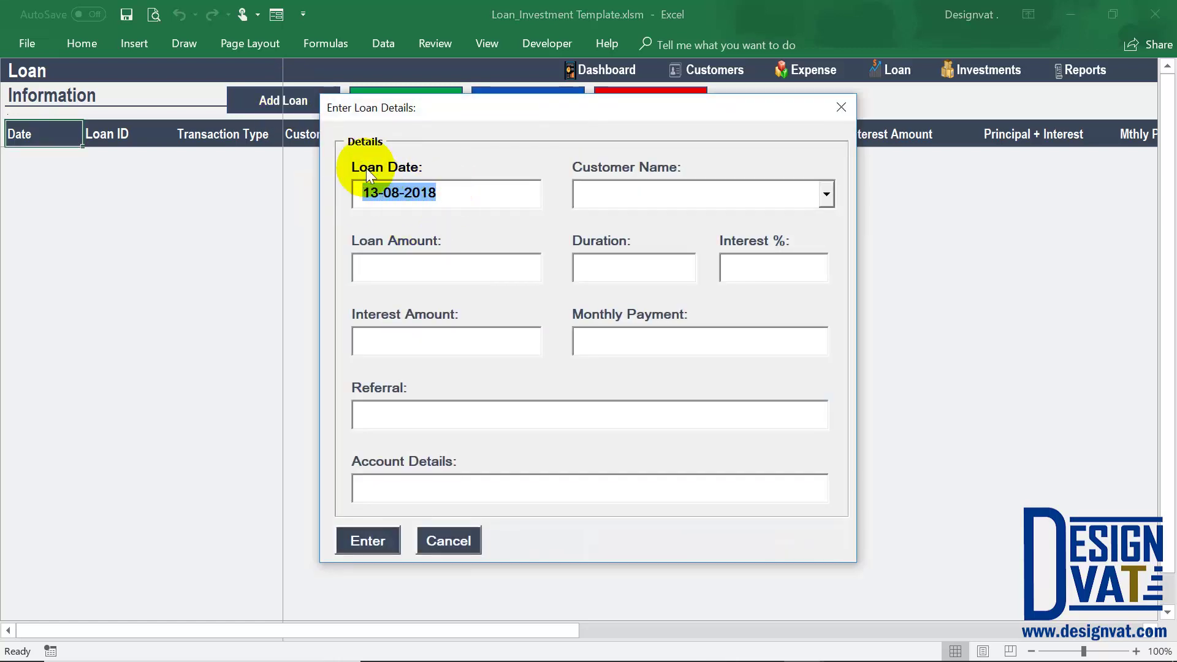
click(393, 192)
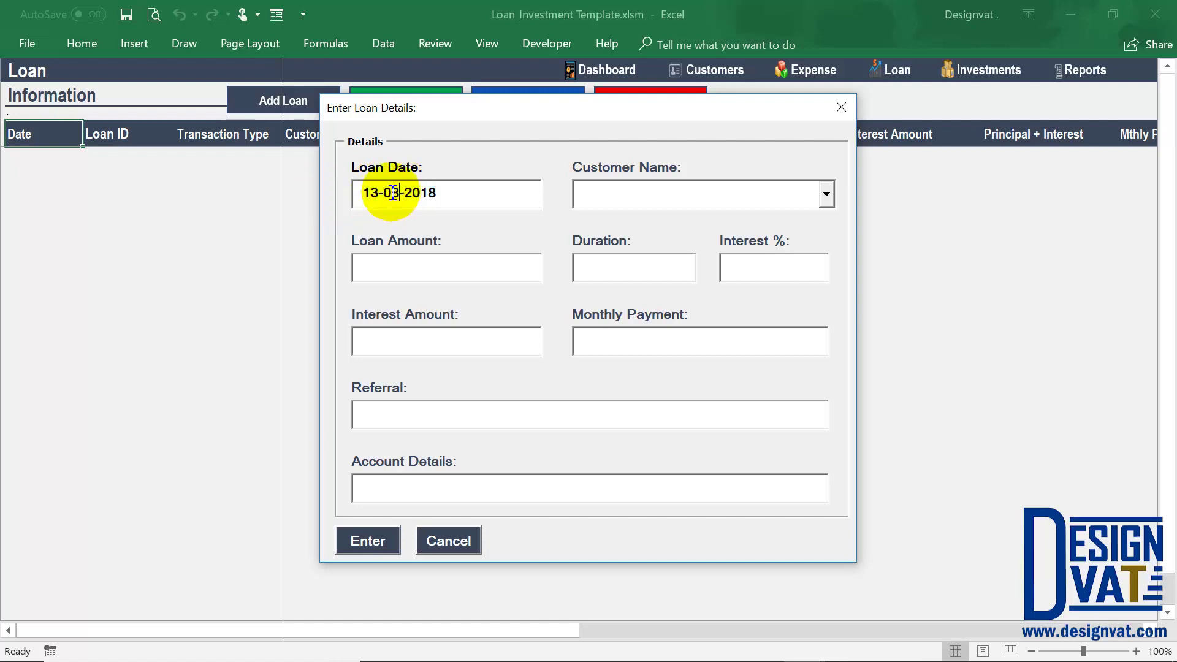
key(Delete)
text(5)
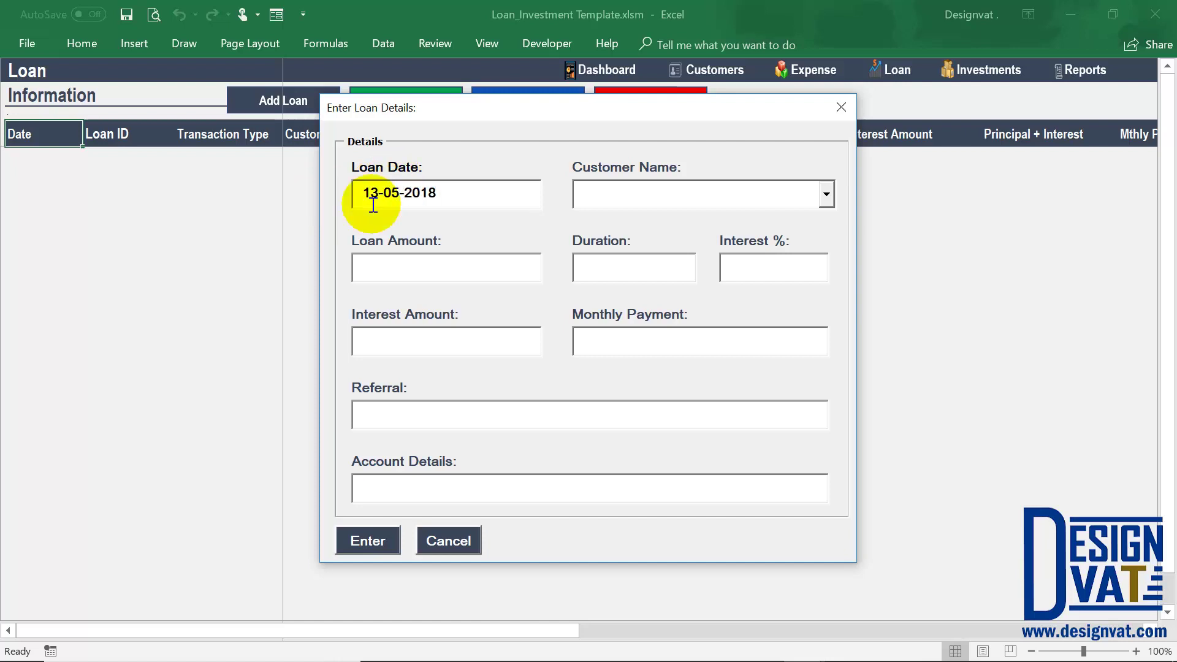
key(Tab)
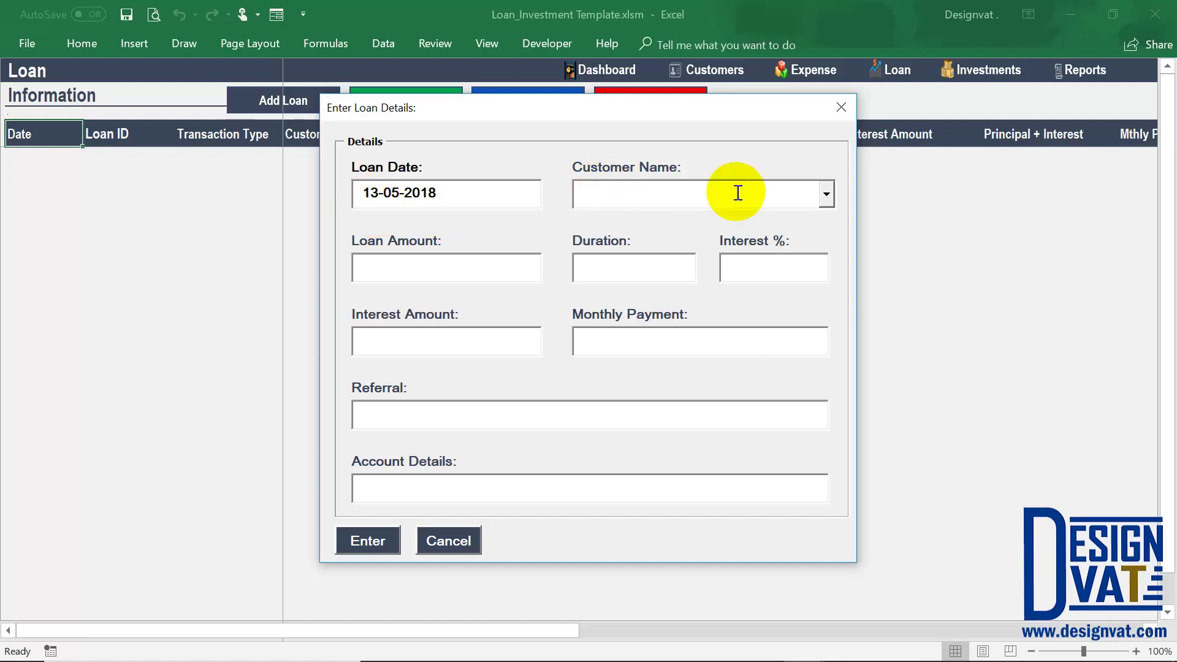
Pick the loan customer and enter a 100,000 amount, 3-month duration and 10% interest.
click(826, 192)
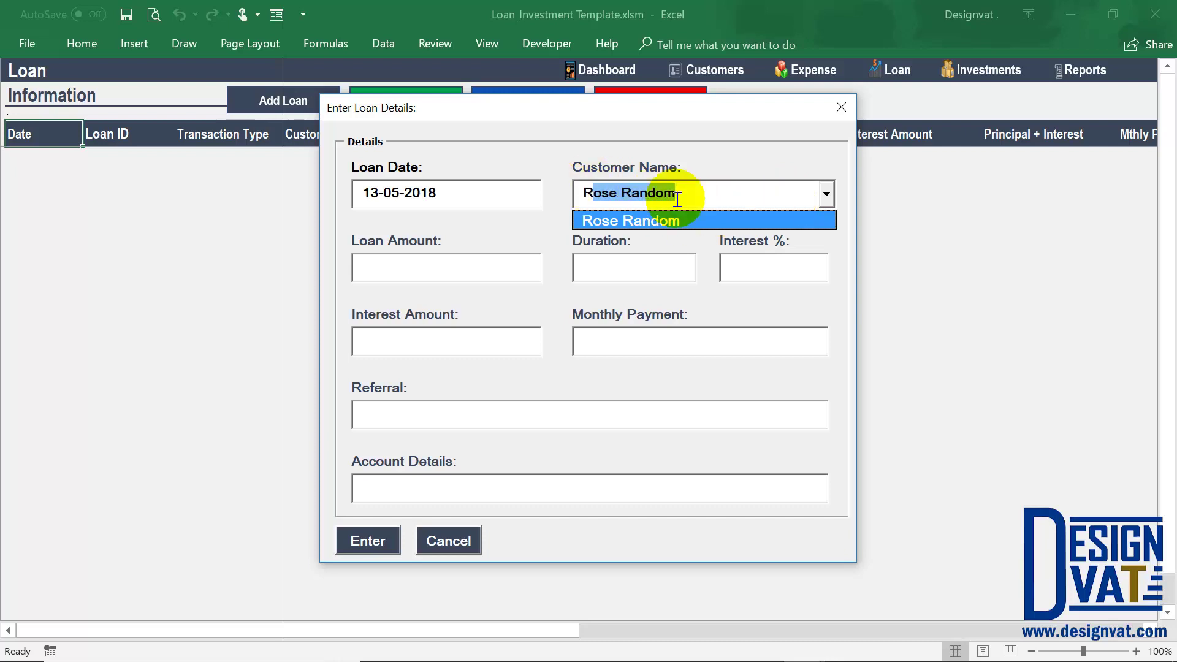
key(Tab)
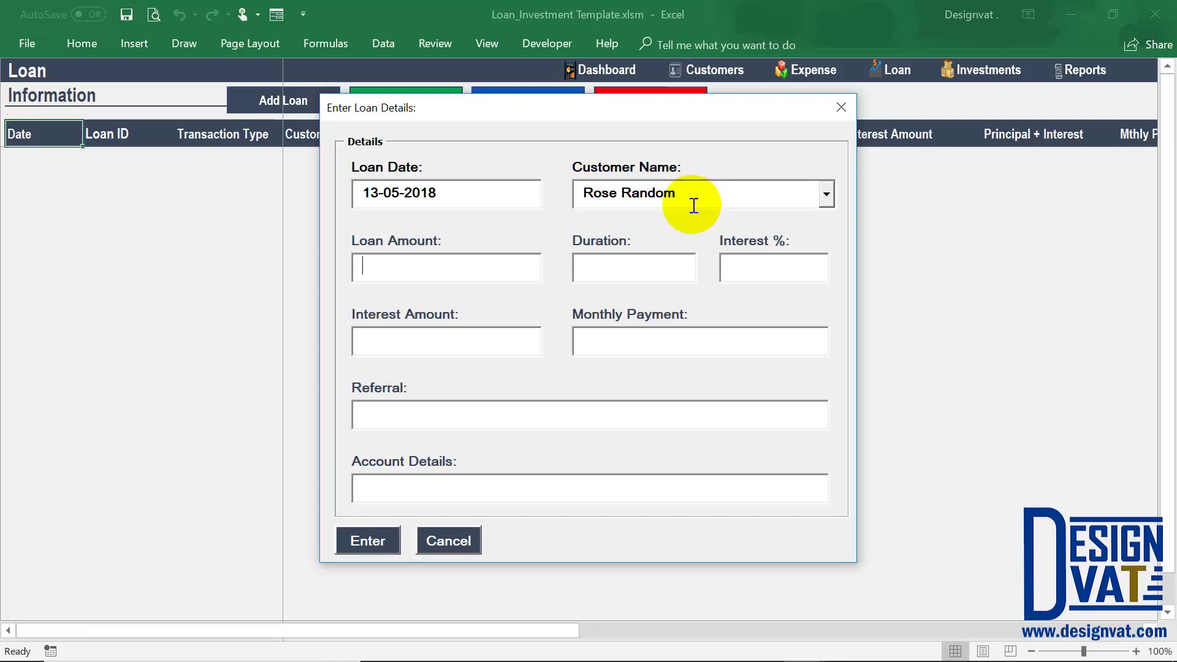
text(100000)
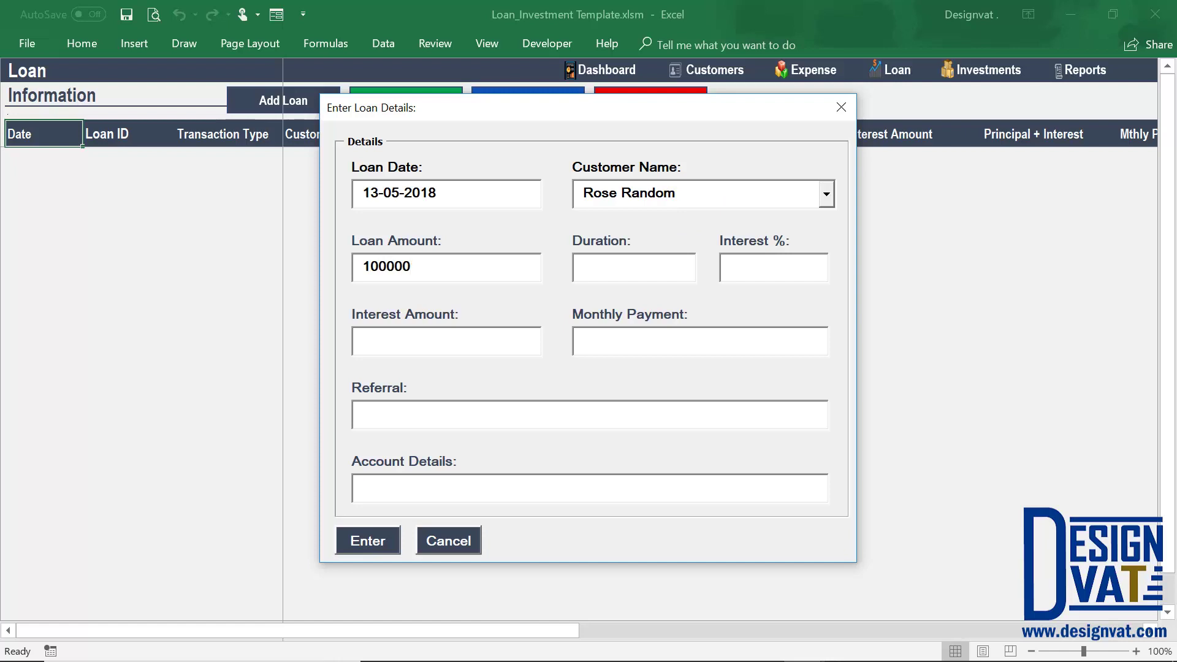
key(Tab)
text(3)
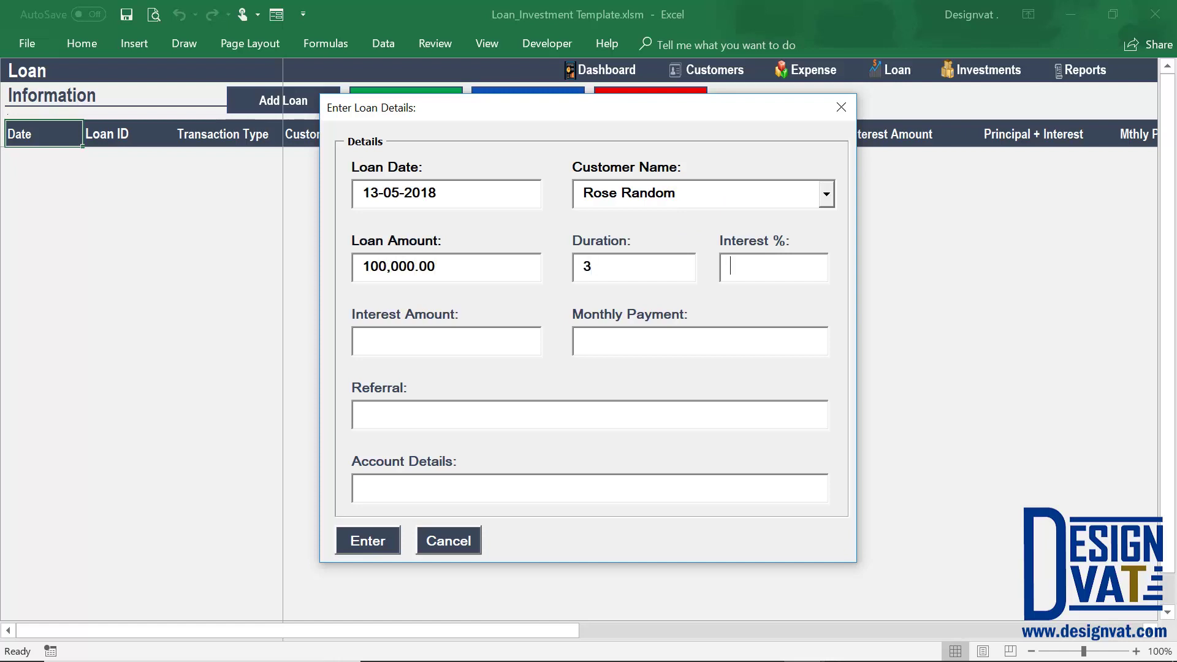
text(10)
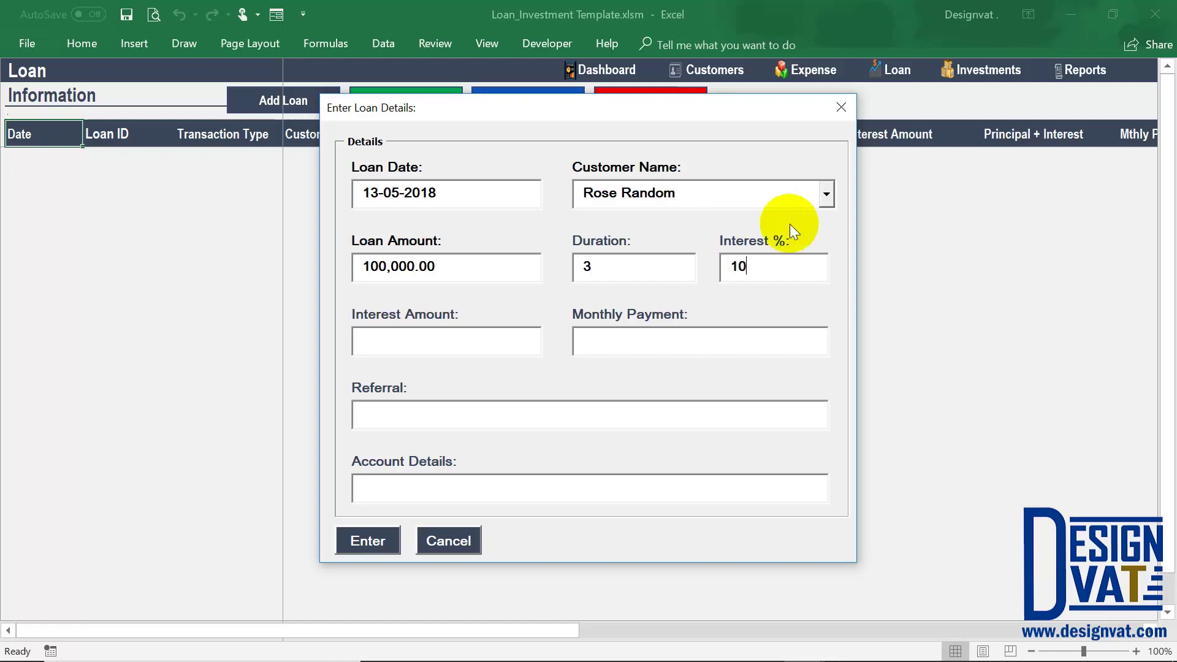
Calculate the loan's 30,000.00 interest and 43,333.33 monthly payment and review the figures.
key(Tab)
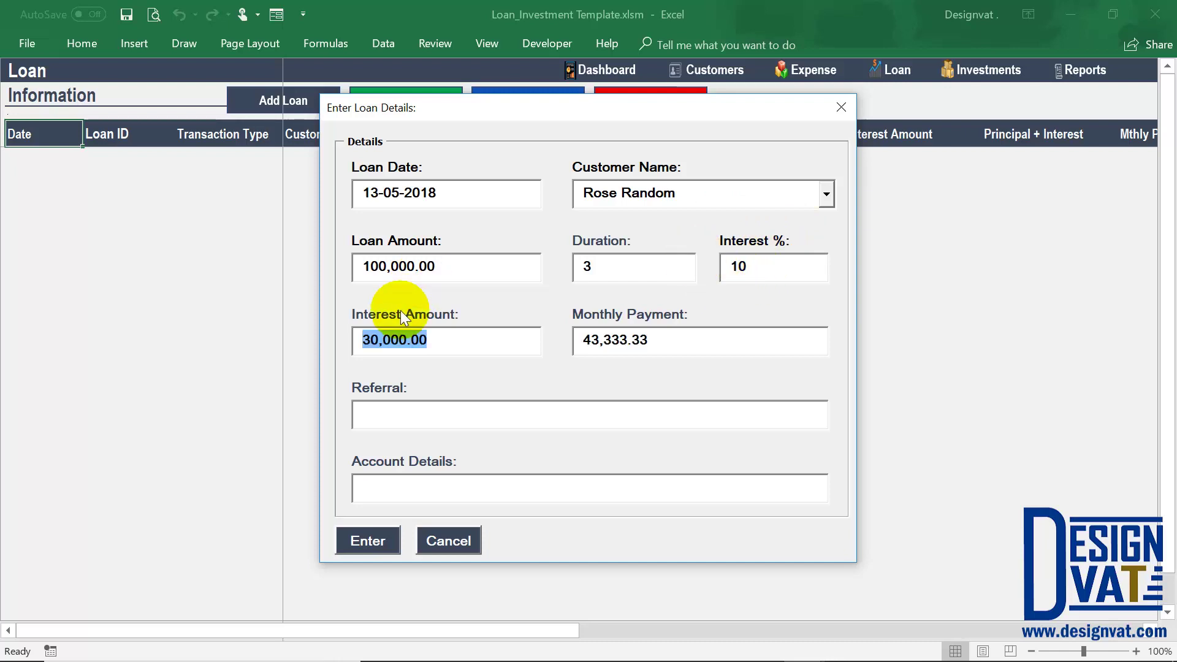
double_click(585, 265)
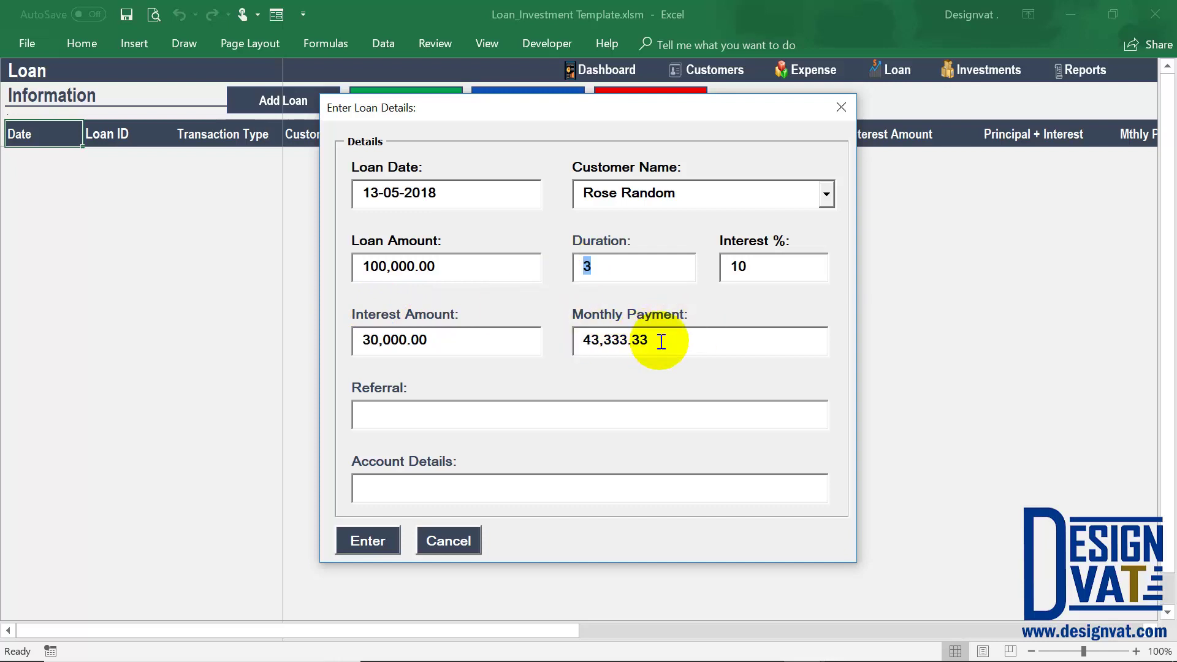
drag(661, 339, 553, 339)
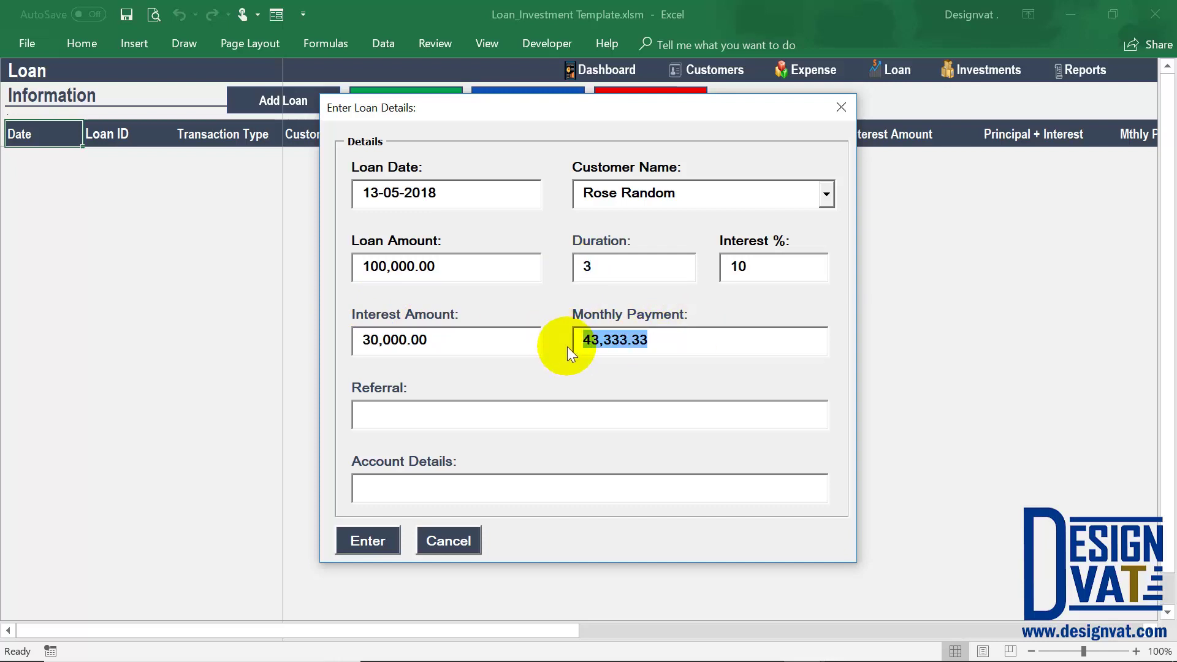
double_click(354, 265)
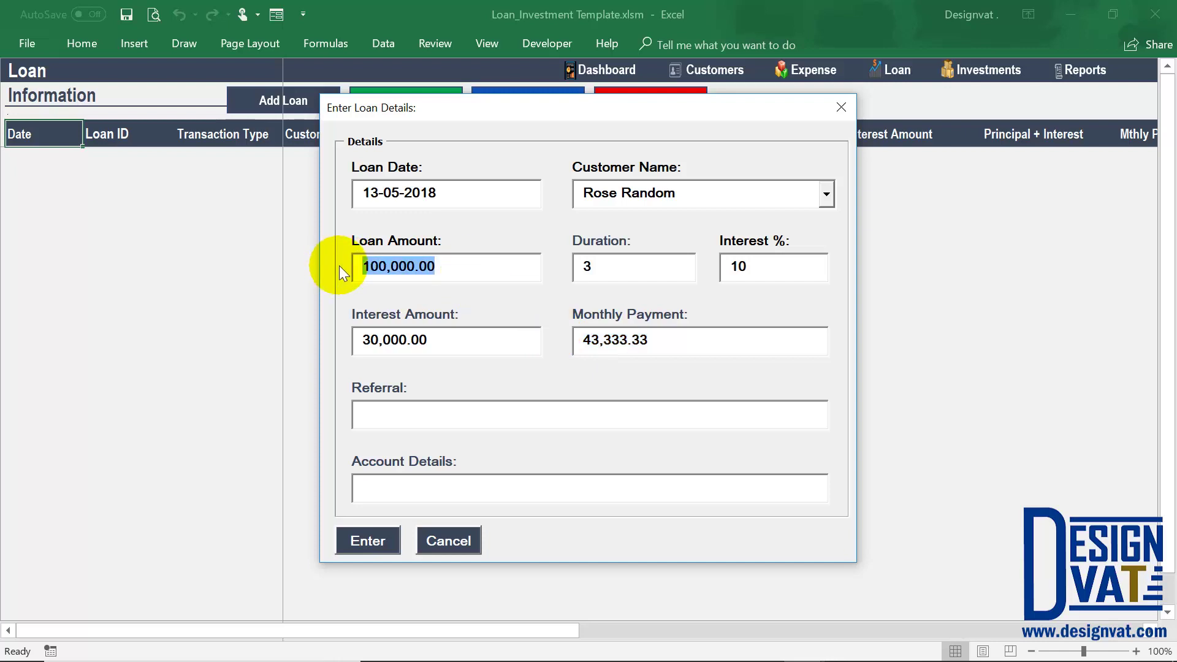
drag(745, 266, 725, 270)
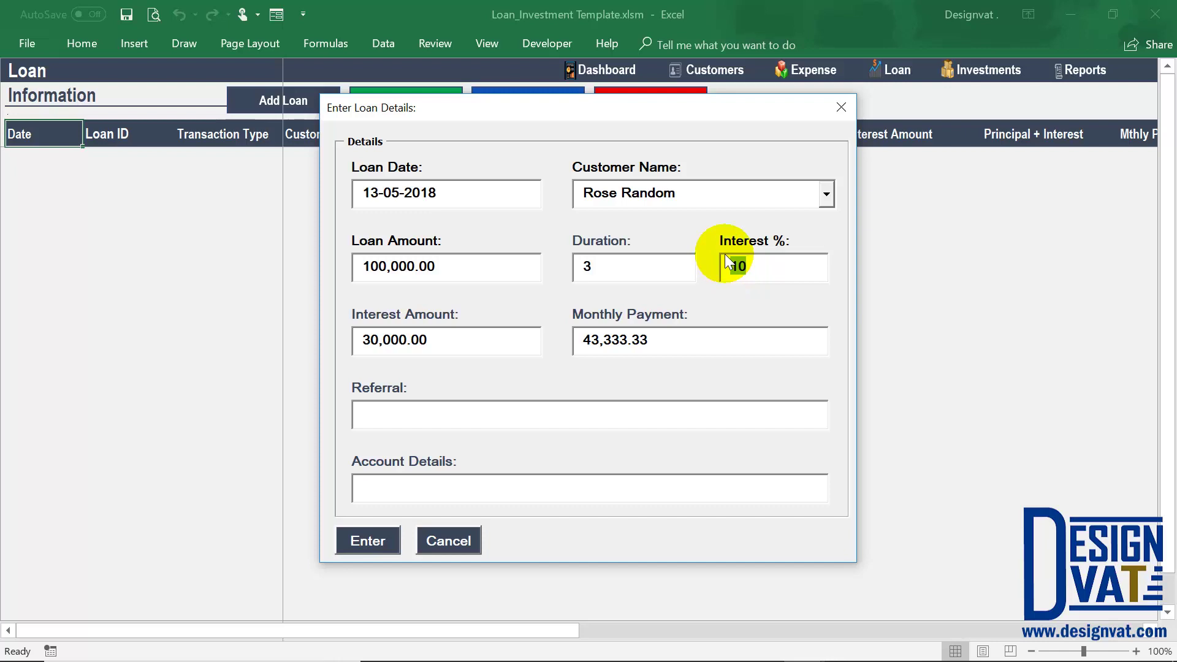
drag(598, 268, 568, 276)
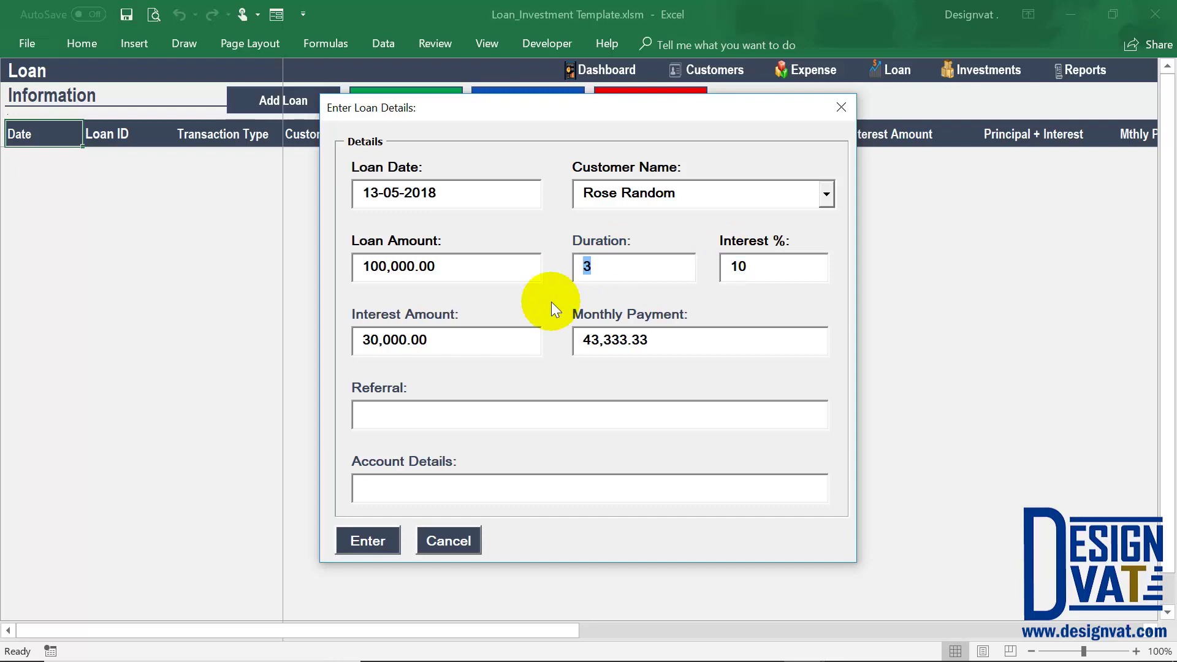
drag(429, 341, 313, 344)
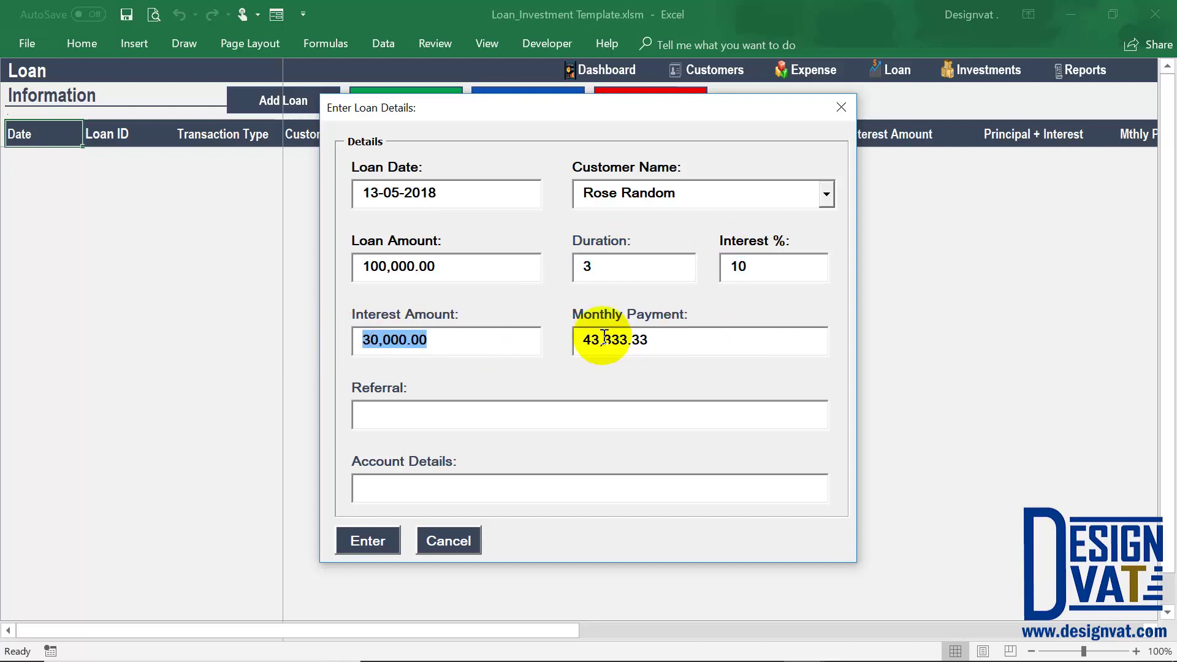
drag(648, 340, 581, 341)
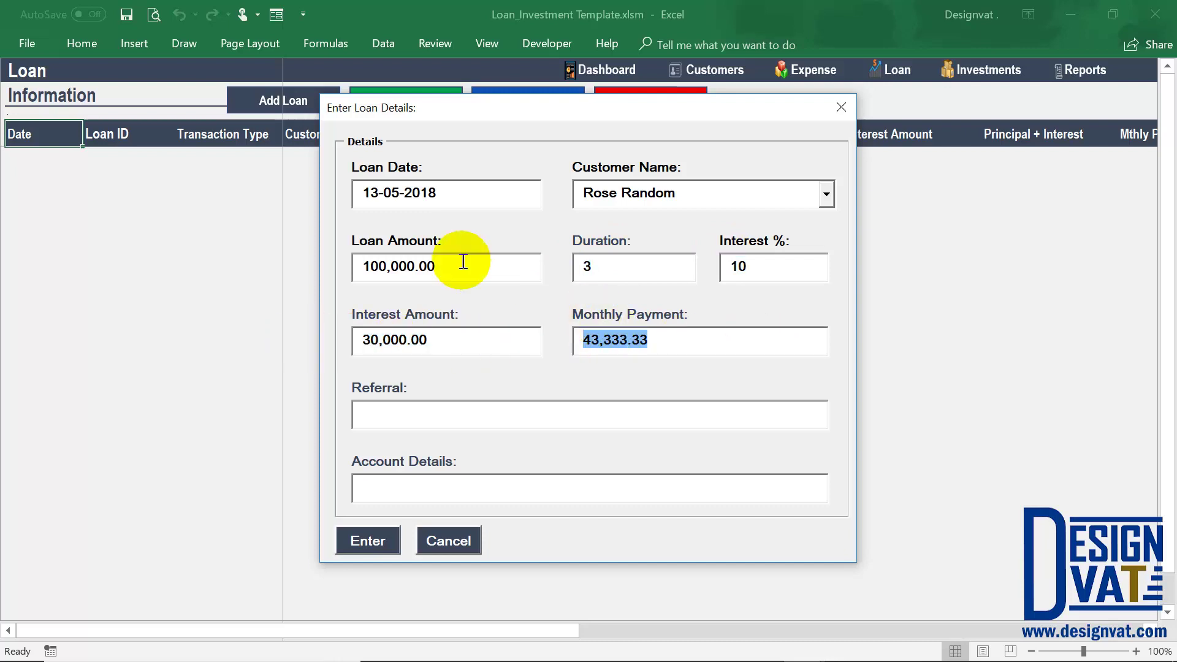
drag(462, 265, 350, 262)
drag(450, 341, 337, 334)
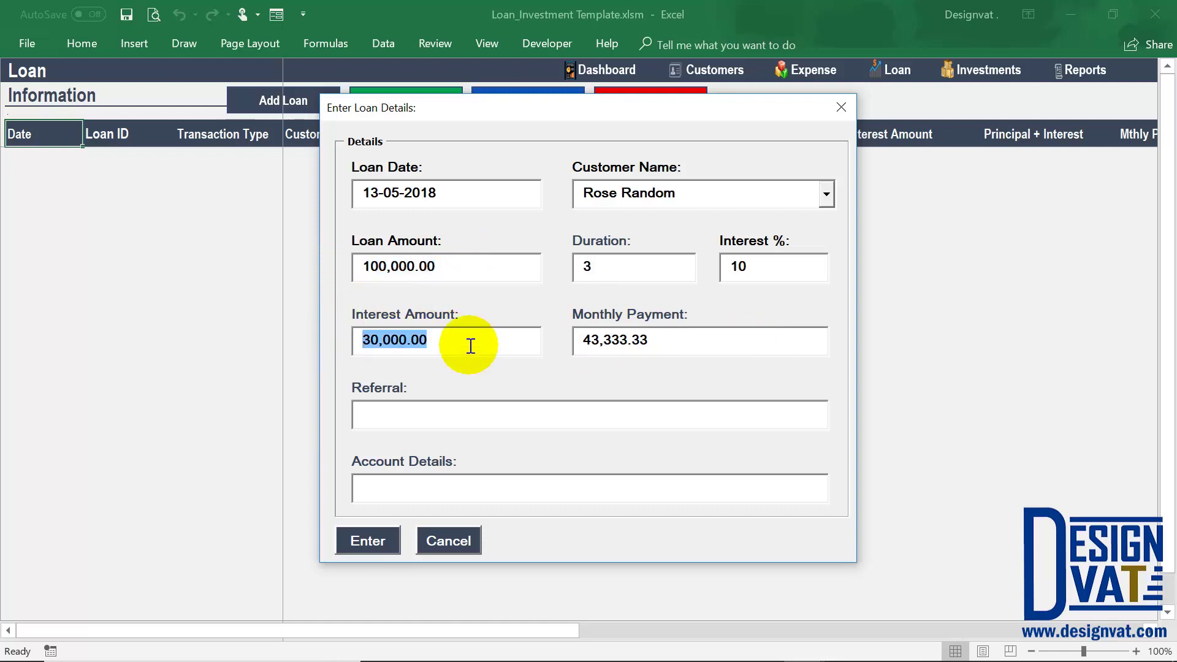
drag(596, 278, 564, 263)
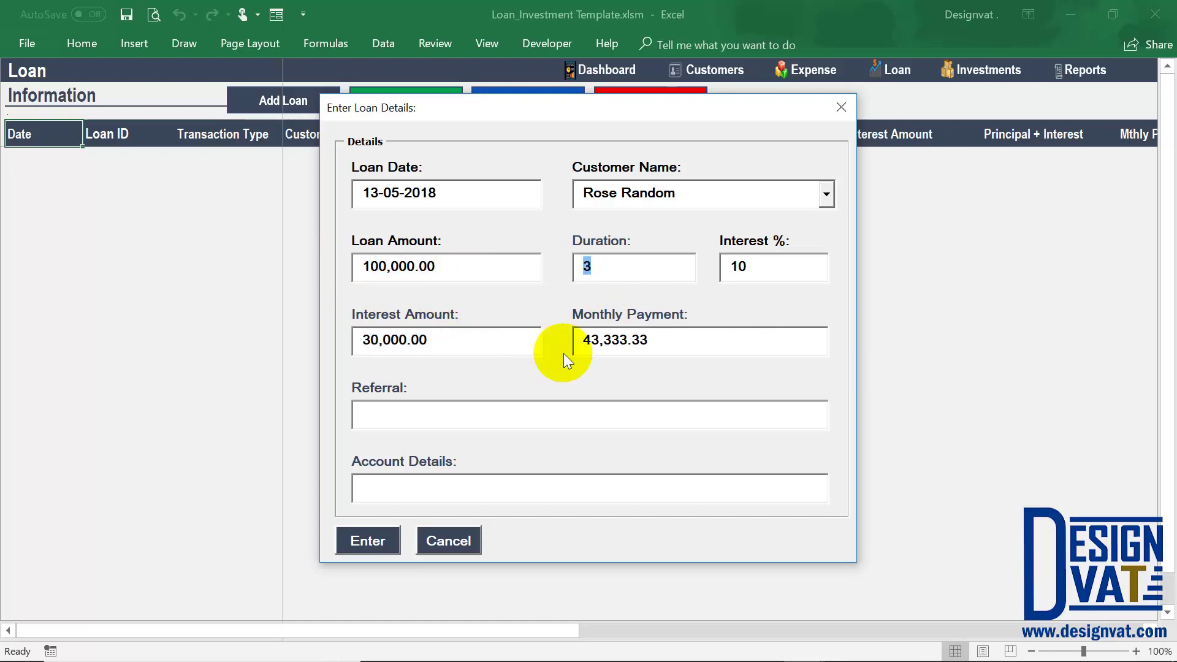
drag(678, 341, 572, 337)
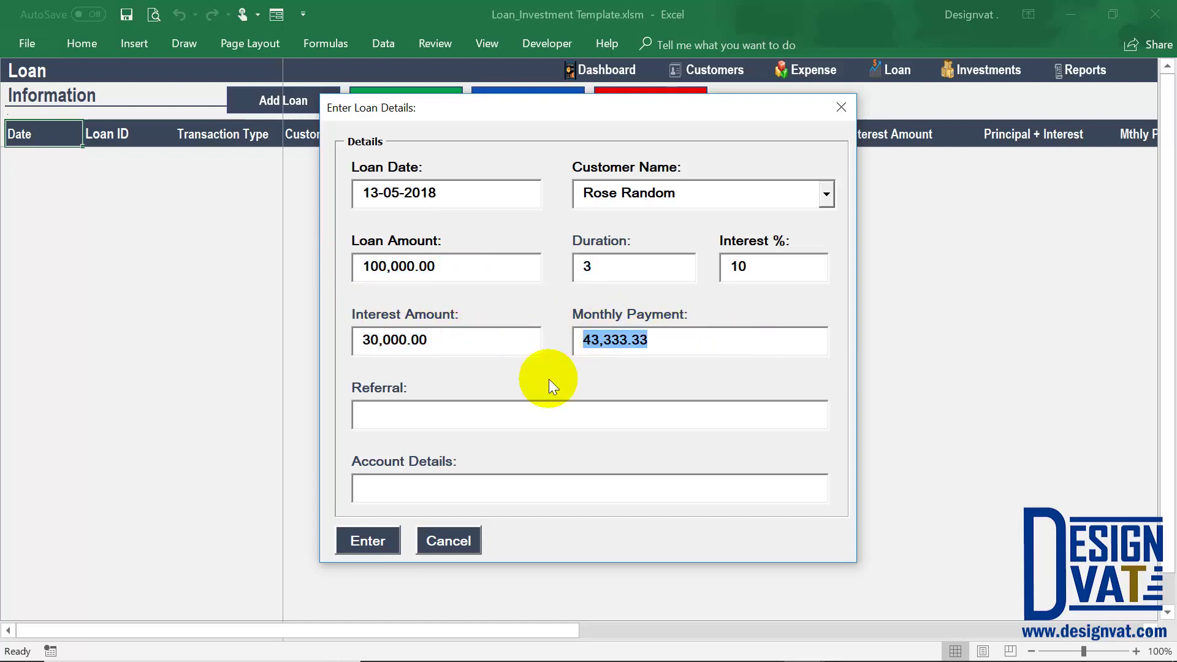
Enter Referral 1 and Account 1, then submit the loan form.
key(Tab)
text(Re)
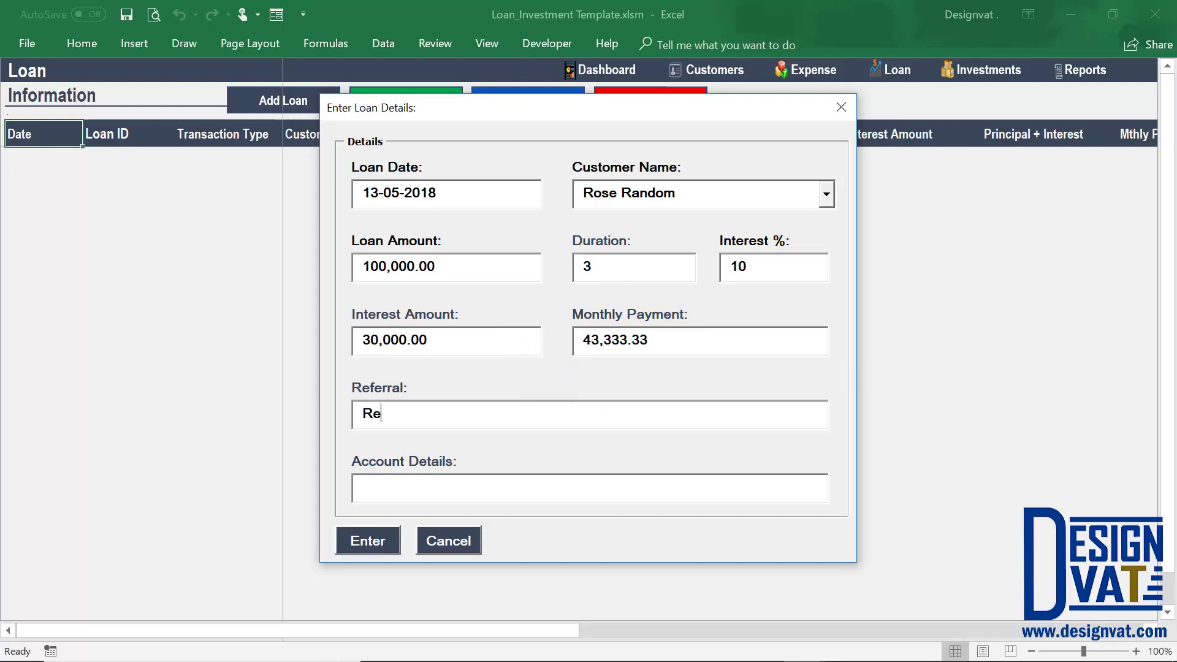
text(ferral 1)
key(Tab)
text(Account 1)
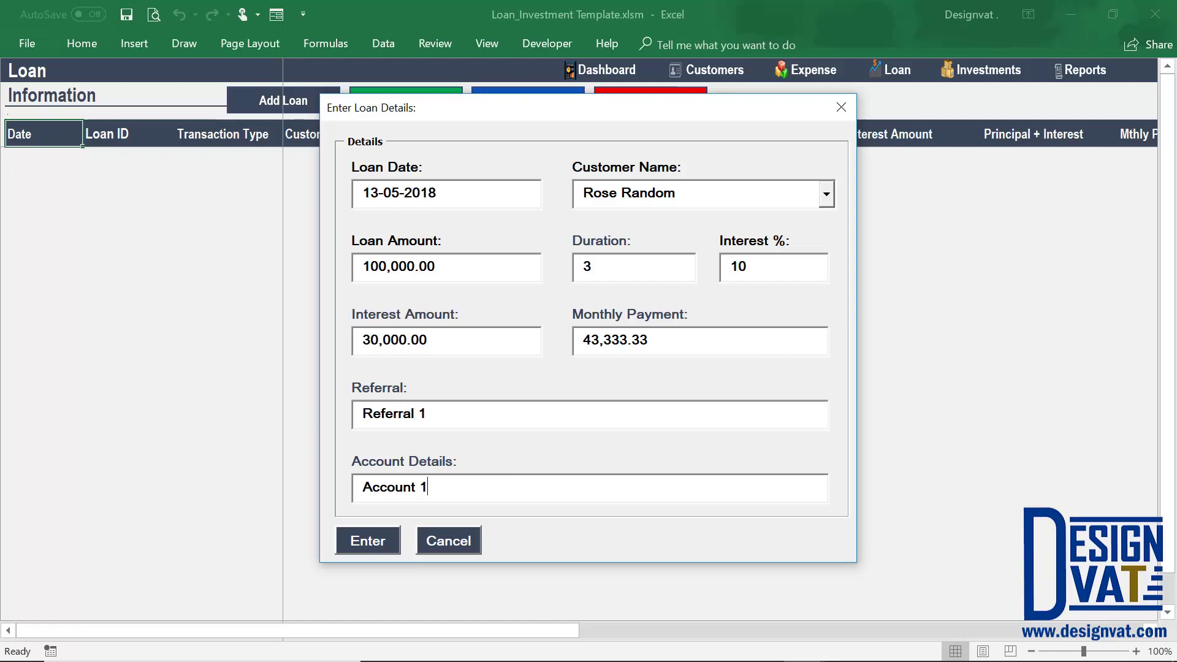
click(365, 539)
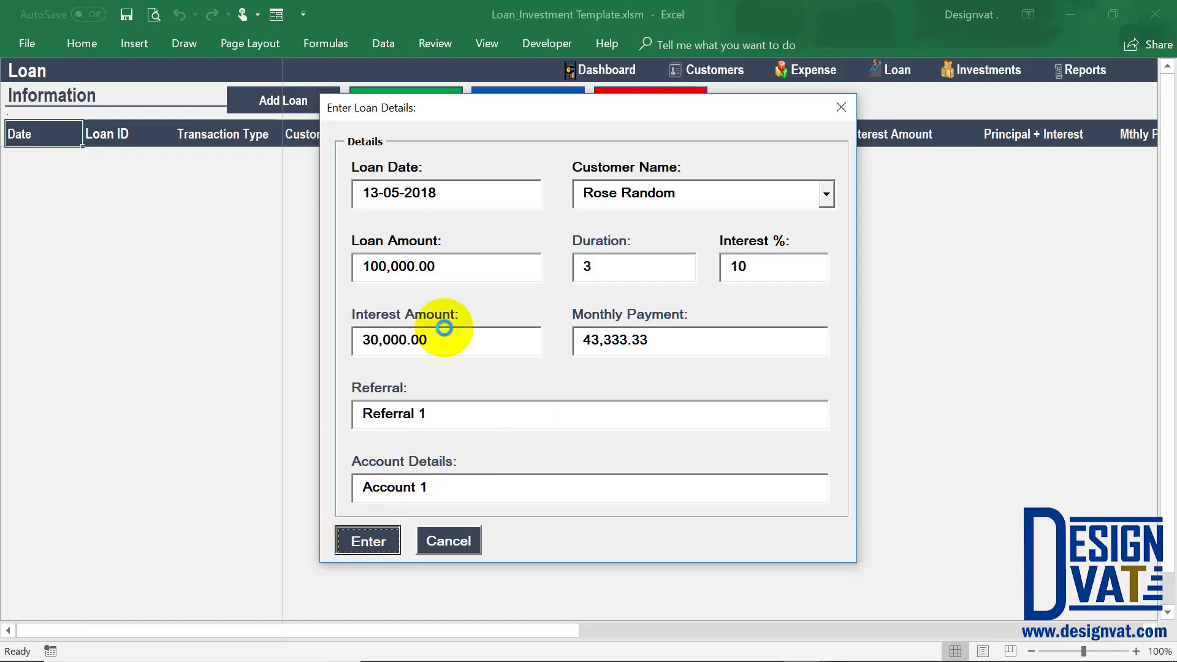
Confirm the Loan Added message and review the new 13-May-18 loan row's ID and Loan type.
click(573, 393)
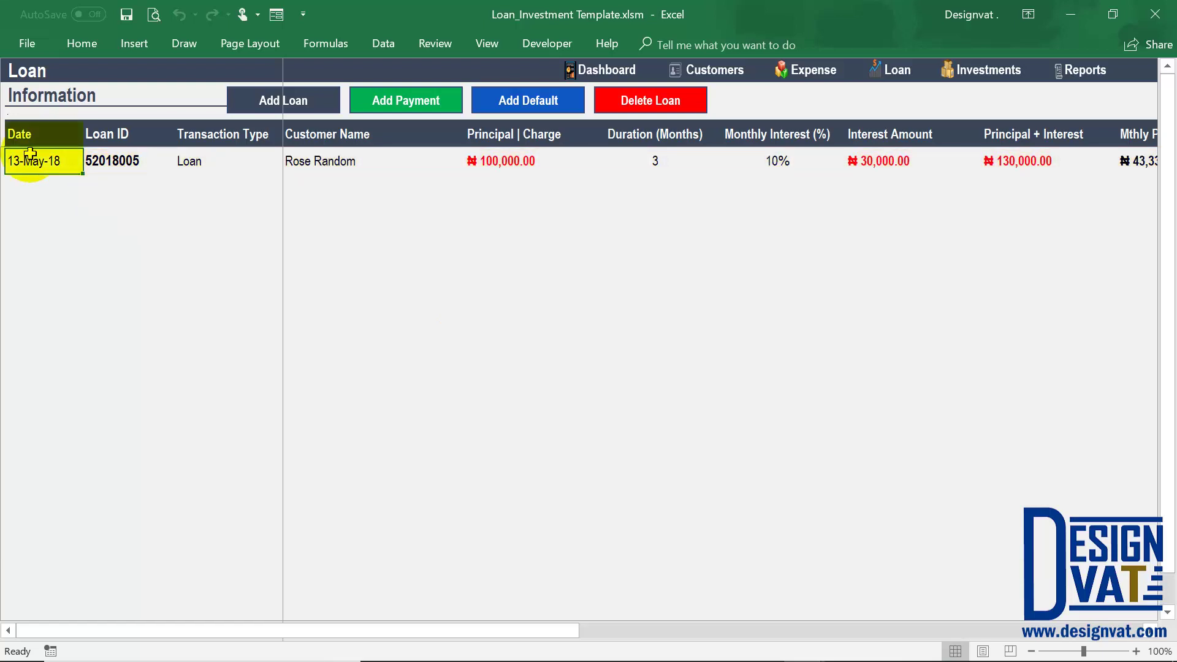
click(101, 162)
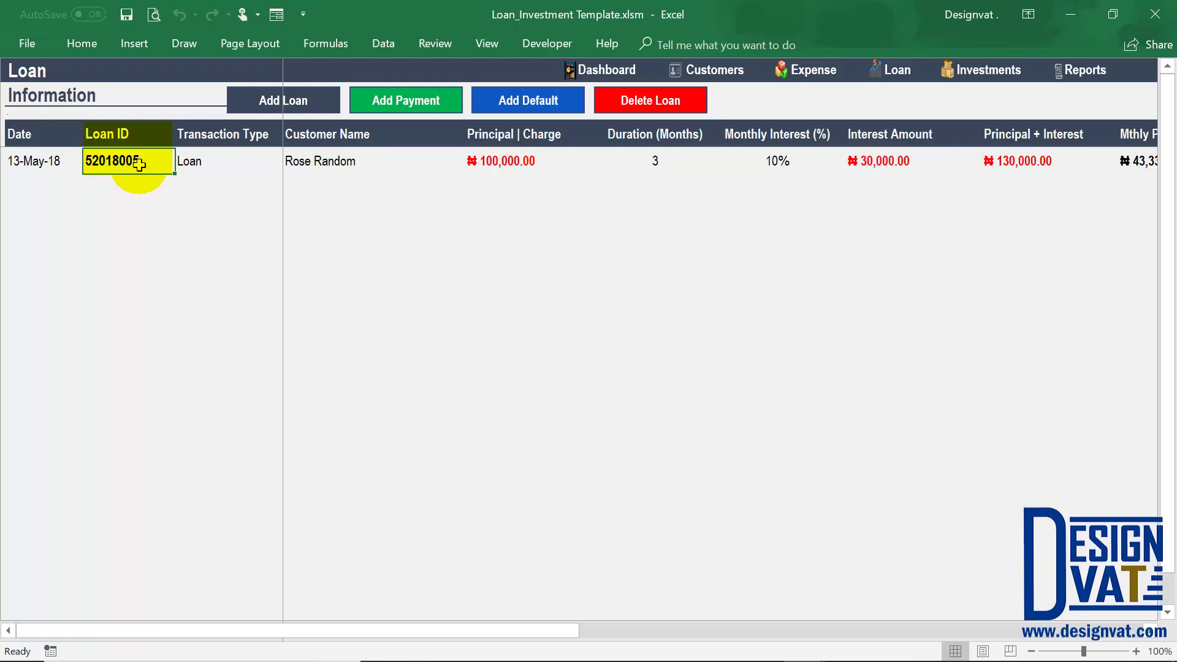
click(127, 188)
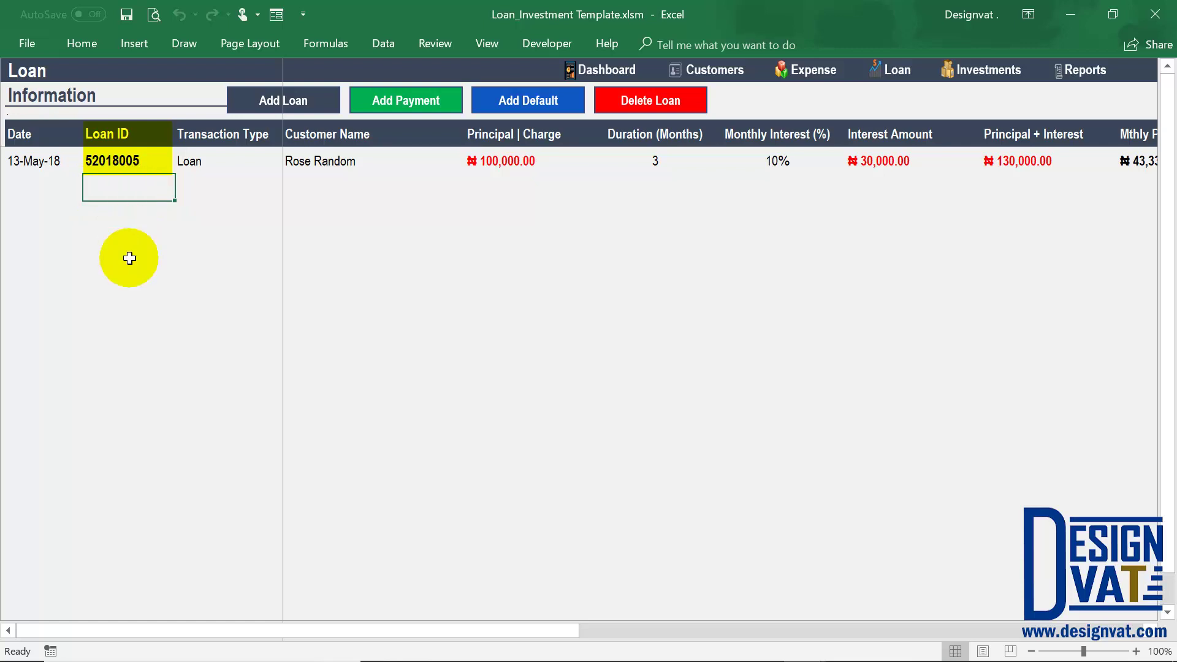
click(222, 161)
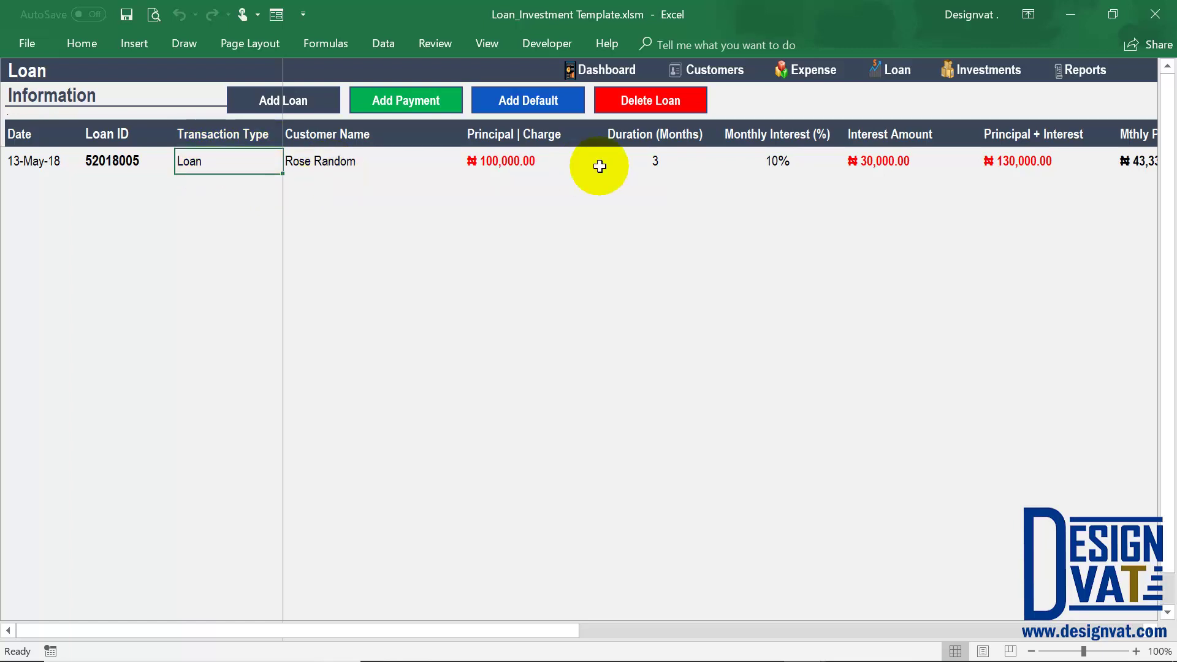
key(Right)
key(Right)
key(Right)
key(Right)
key(Right)
key(Right)
key(Right)
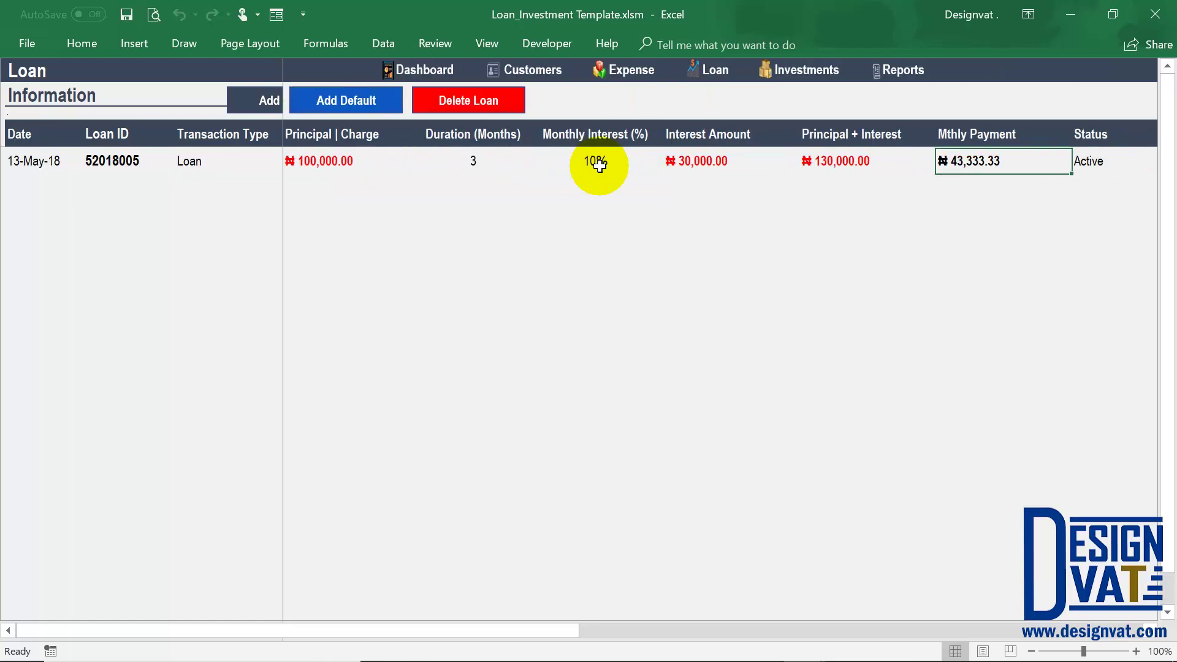
key(Right)
key(Right)
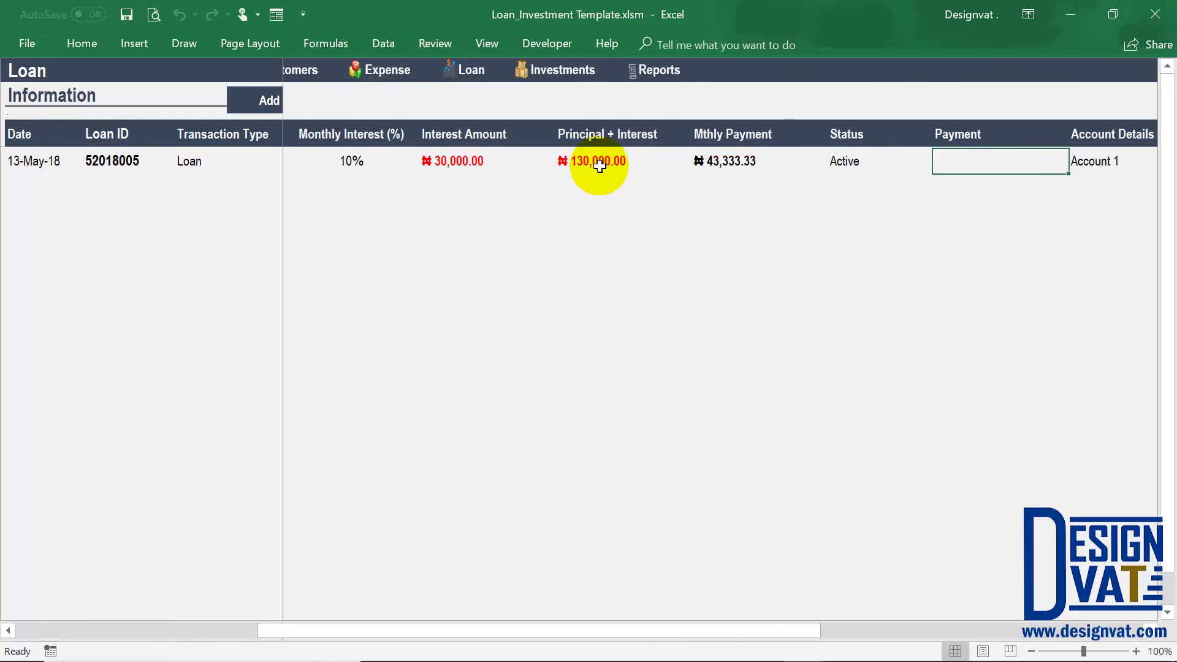
click(878, 163)
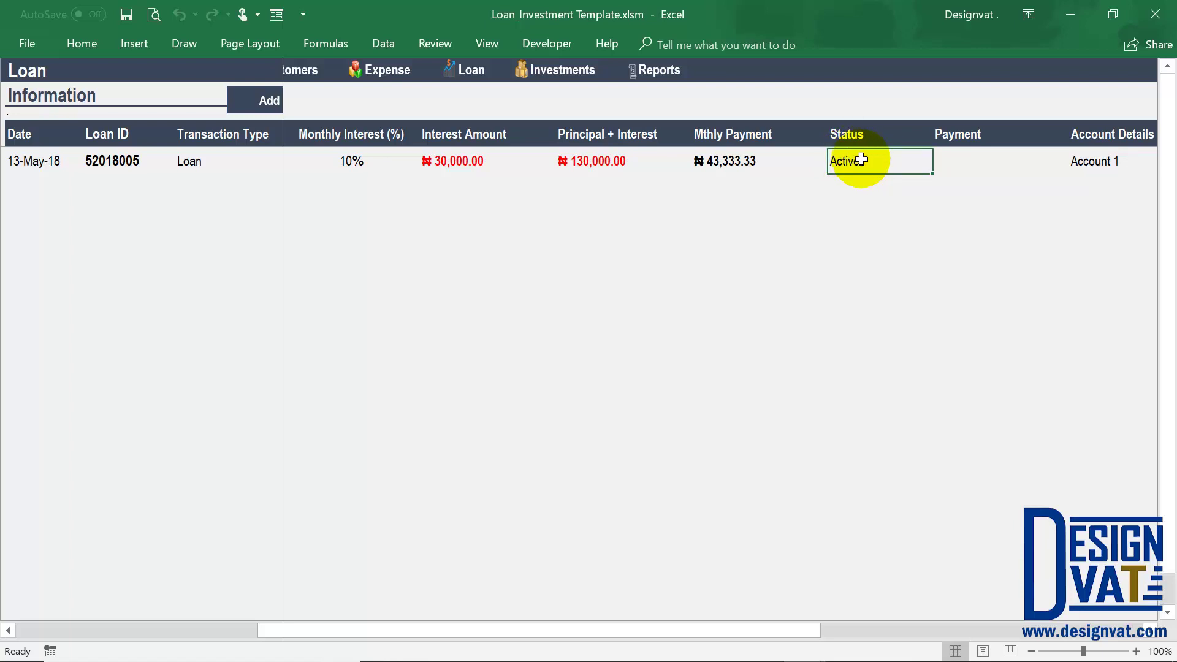
click(600, 160)
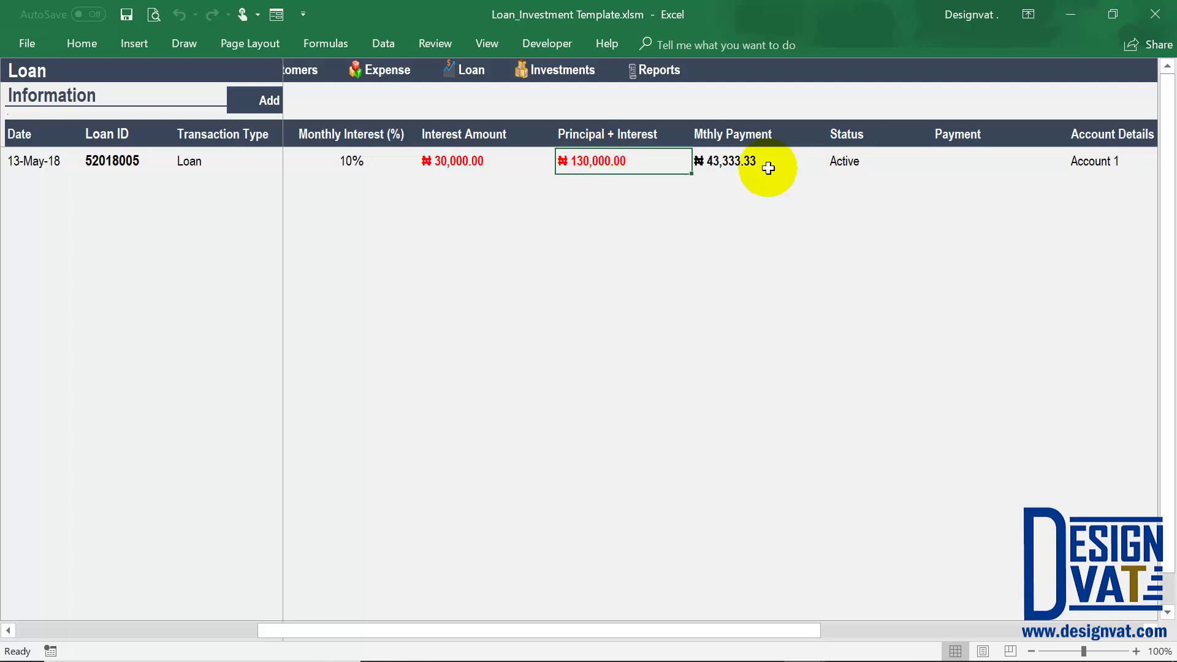
click(858, 164)
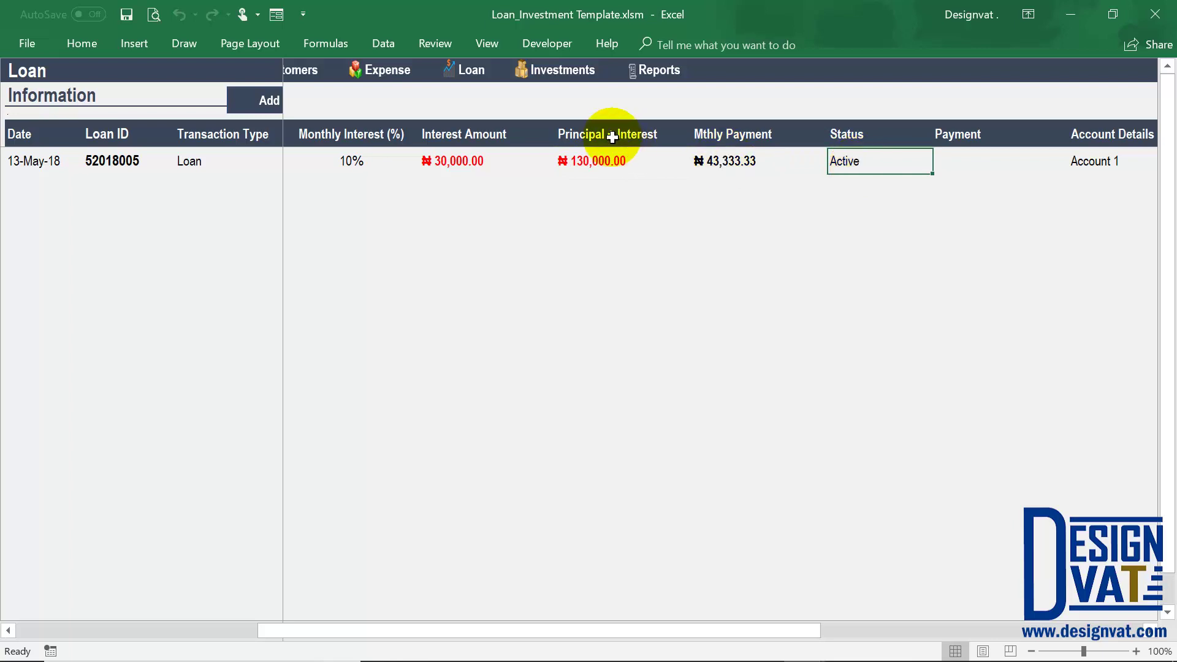
drag(609, 132, 604, 161)
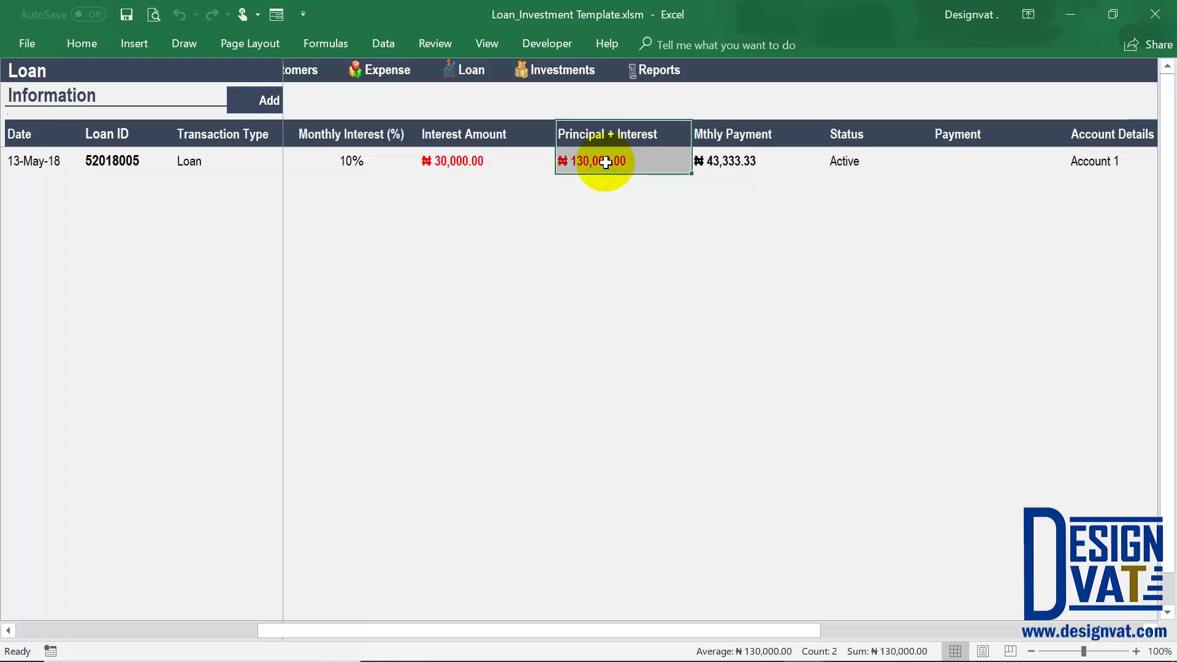
click(841, 163)
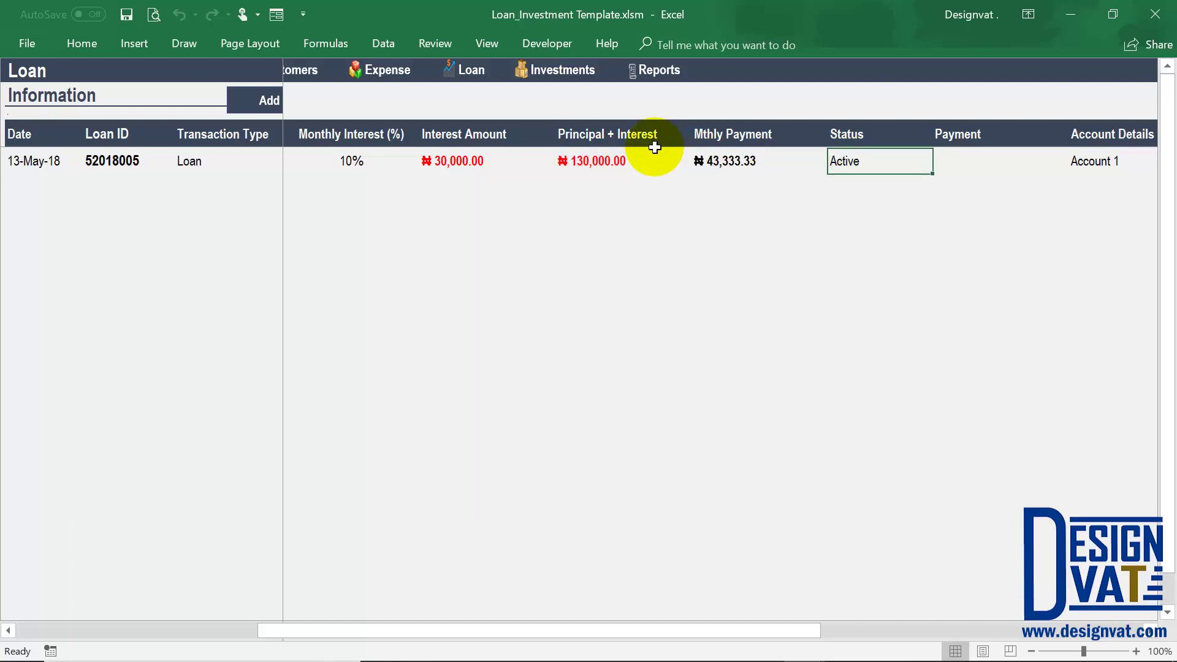
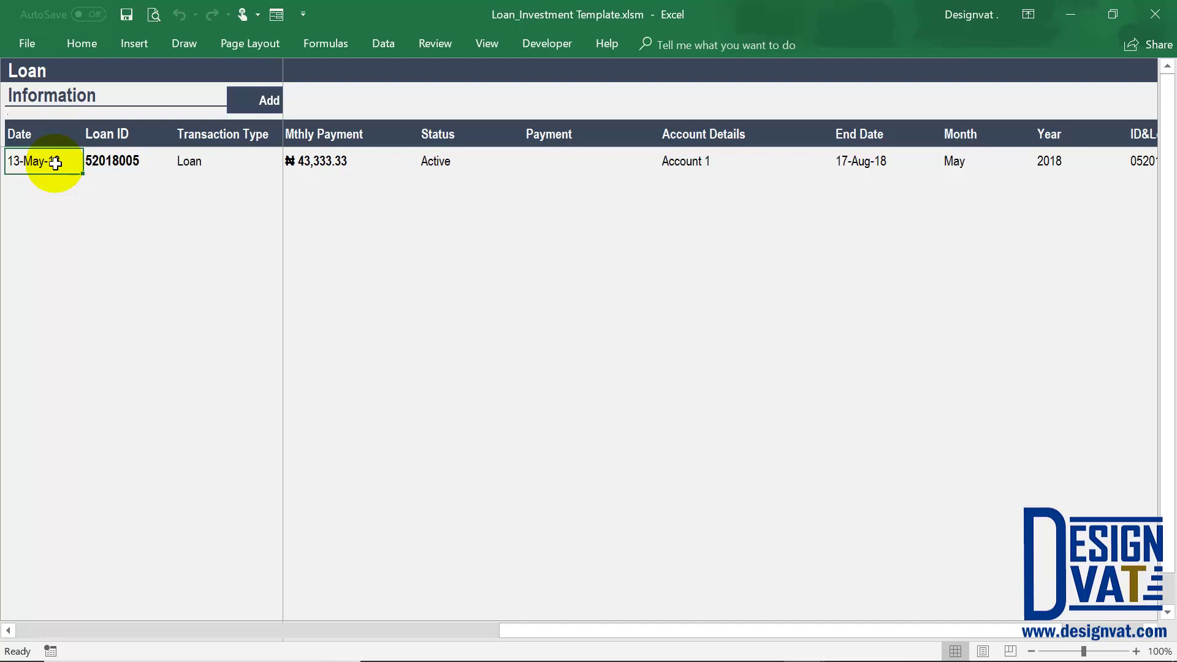
Check loan 52018005's end date and status, then return to the sheet's first columns.
click(881, 165)
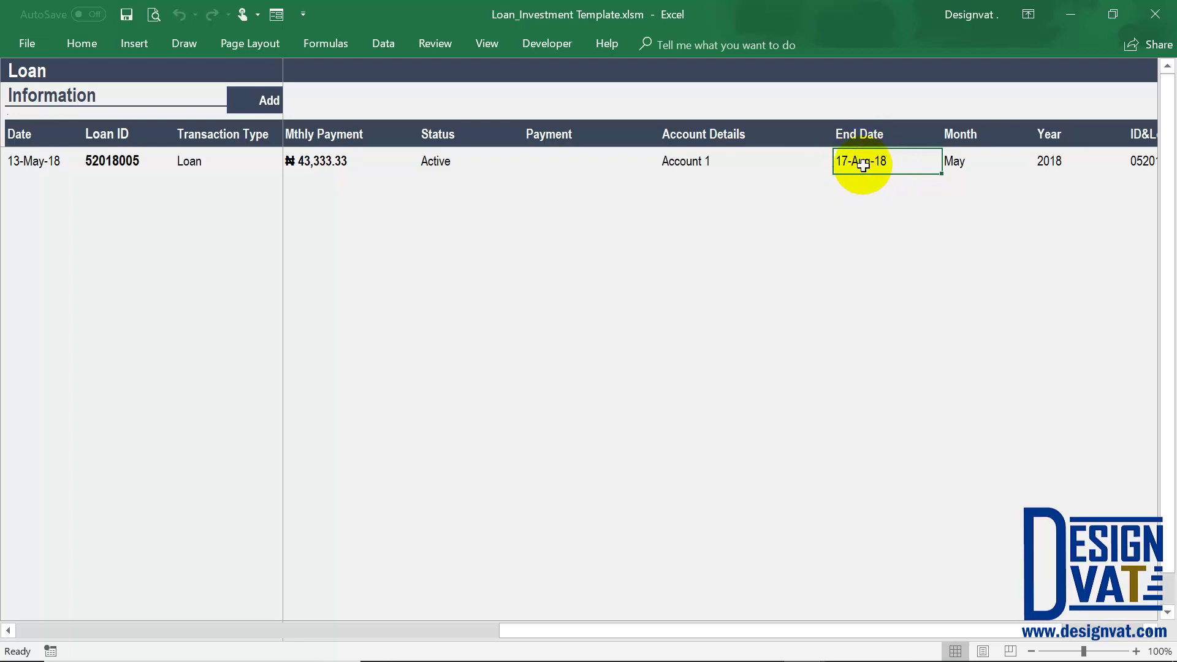
click(470, 162)
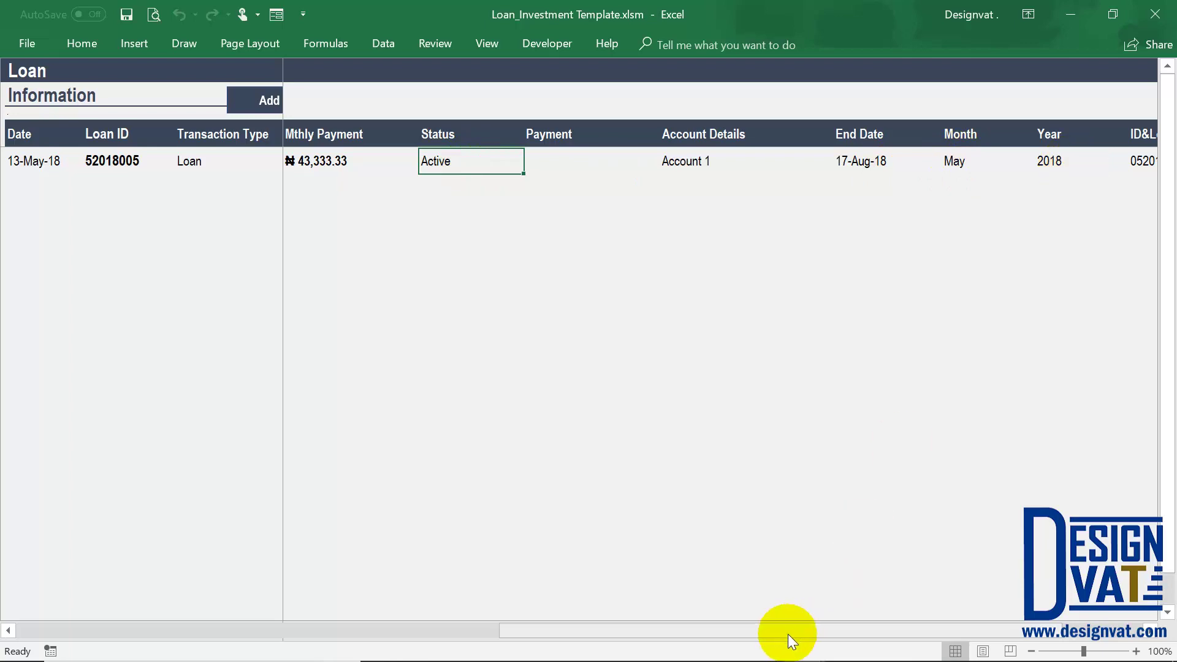
drag(444, 634, 91, 627)
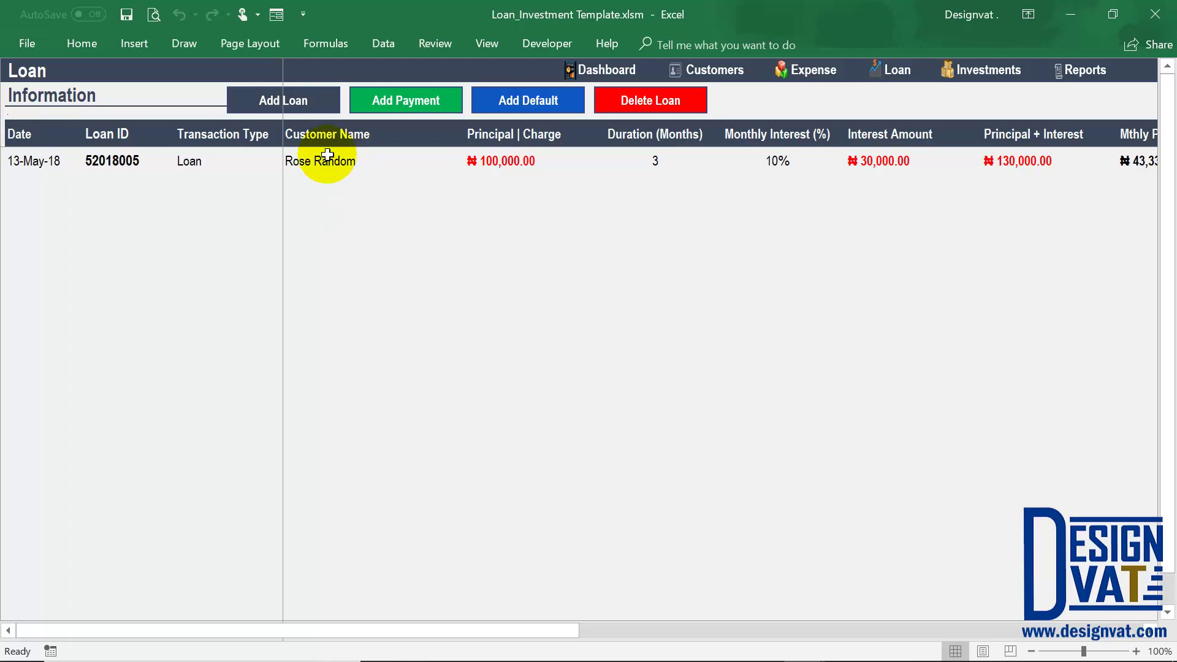
Start a payment dated 20-05-2018 for loan 52018005 and review its ₦130,000.00 balance and ₦43,333.33 instalment.
click(412, 102)
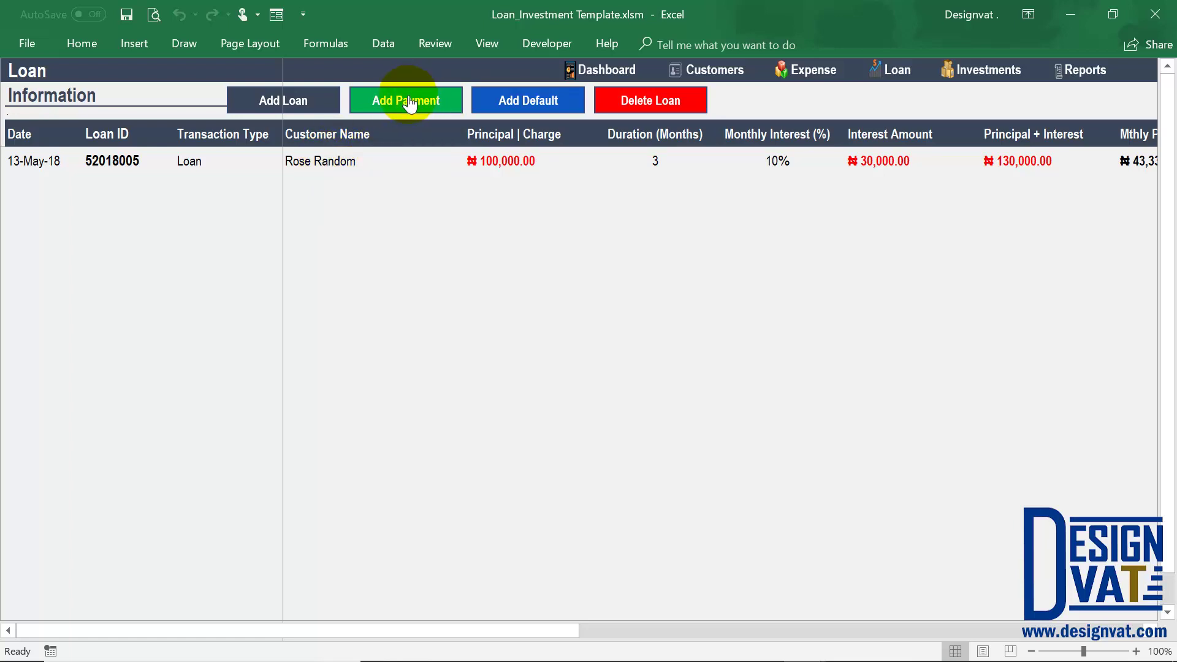
drag(555, 170, 466, 176)
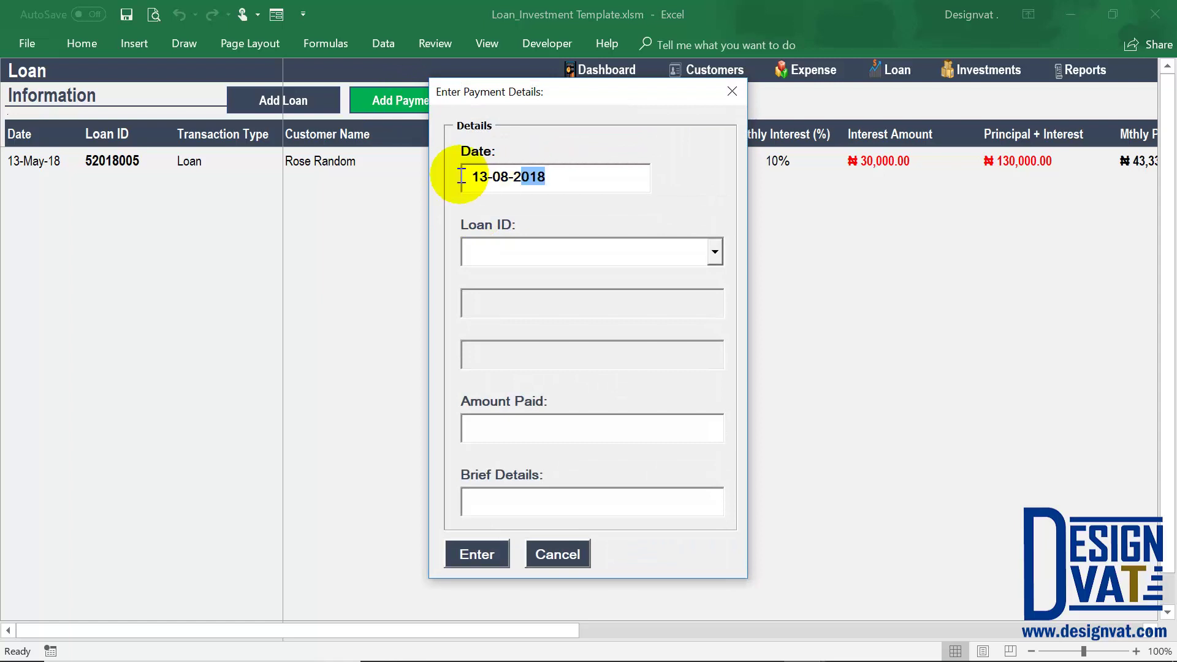
click(483, 177)
key(shift+Home)
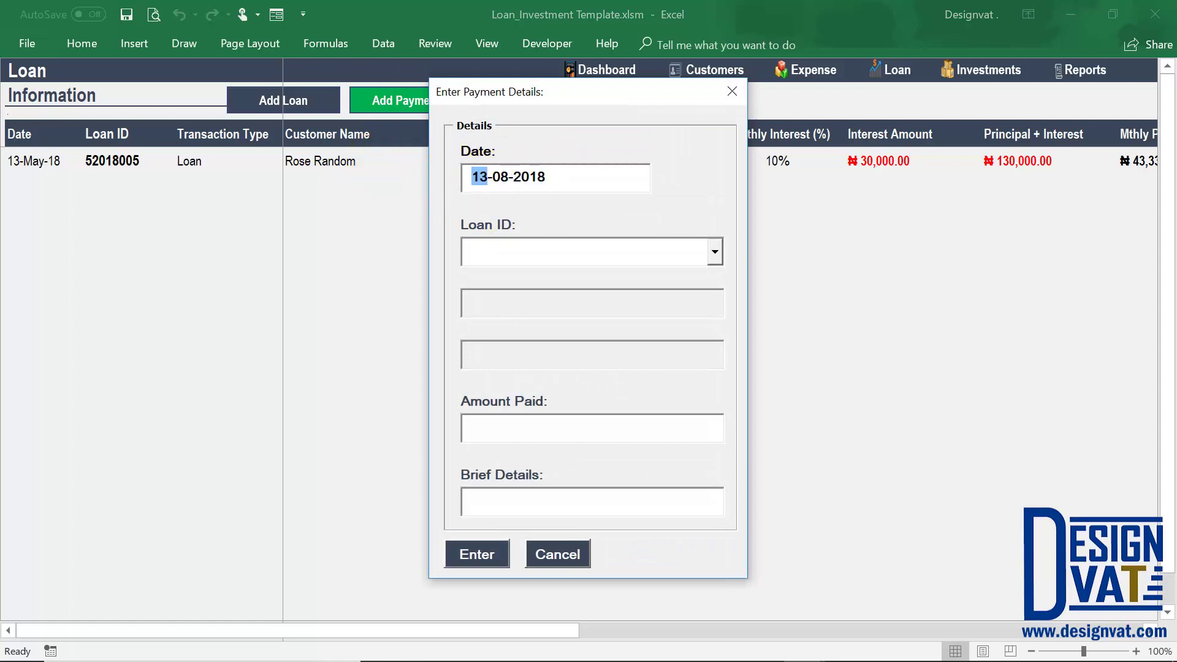
text(20)
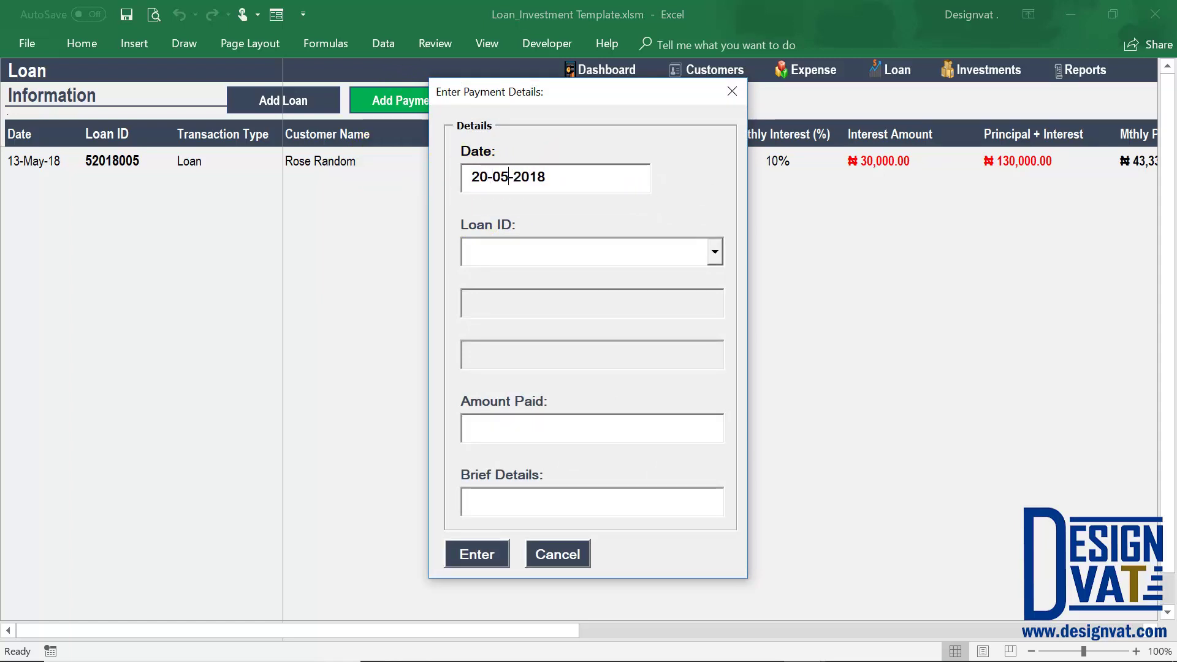
key(Down)
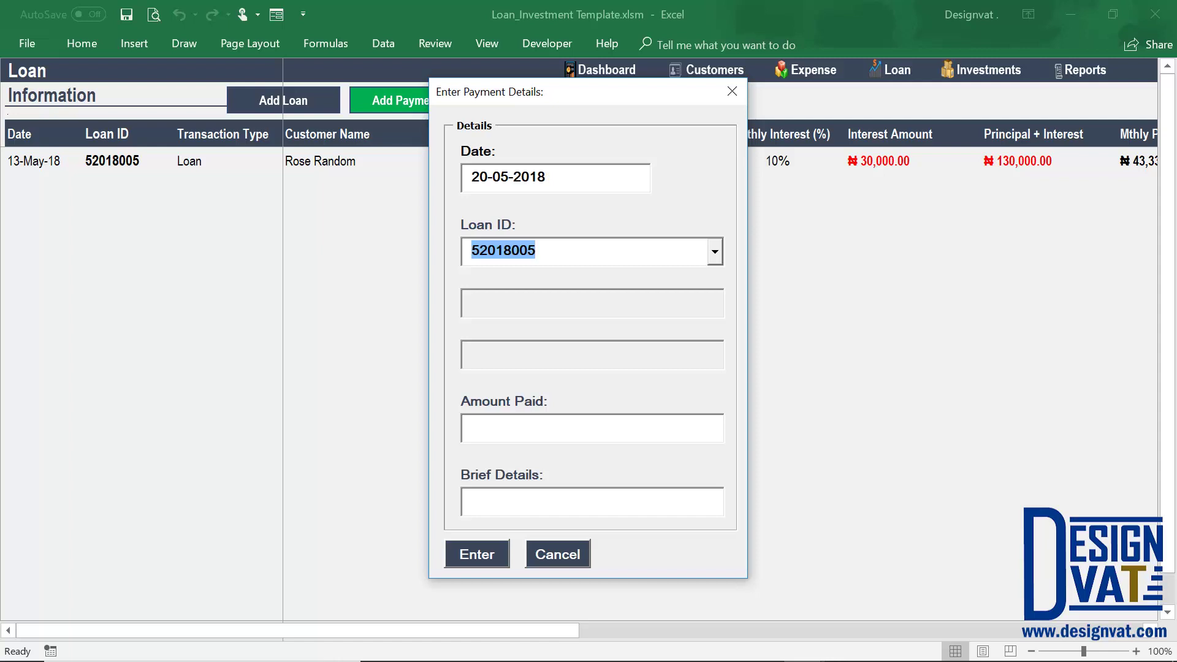
key(Tab)
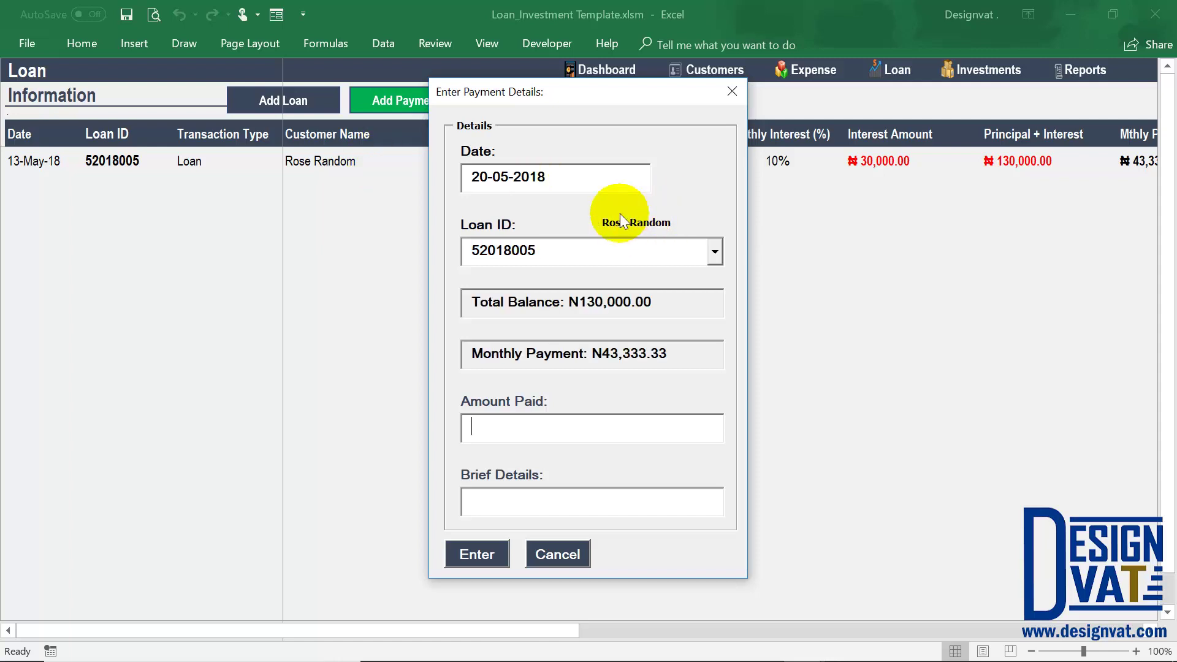
drag(651, 302, 573, 306)
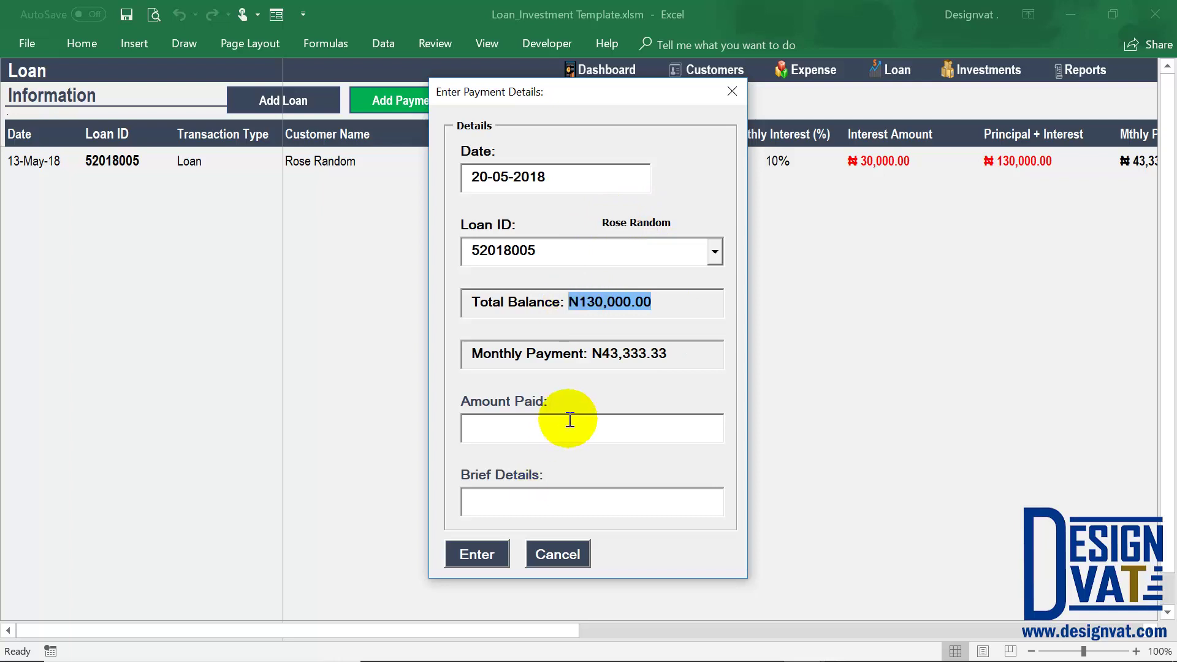
drag(669, 354, 589, 360)
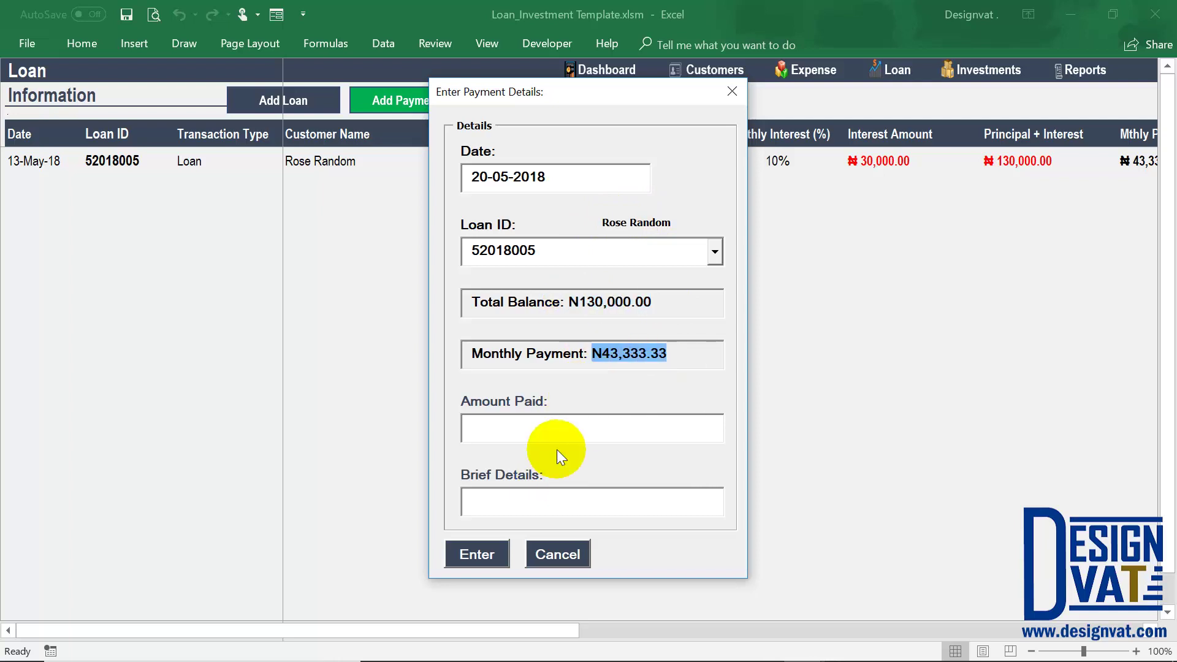
Enter 43,333.34 as the amount paid with details 'May Payment' and submit it.
click(532, 422)
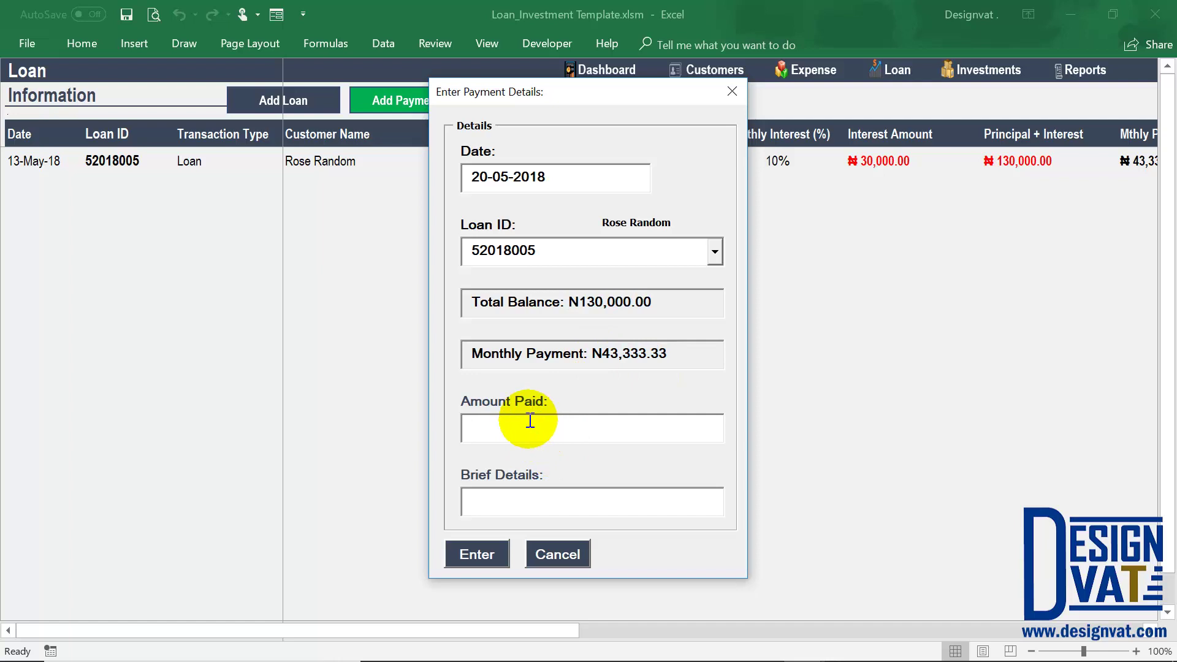
text(43333.34)
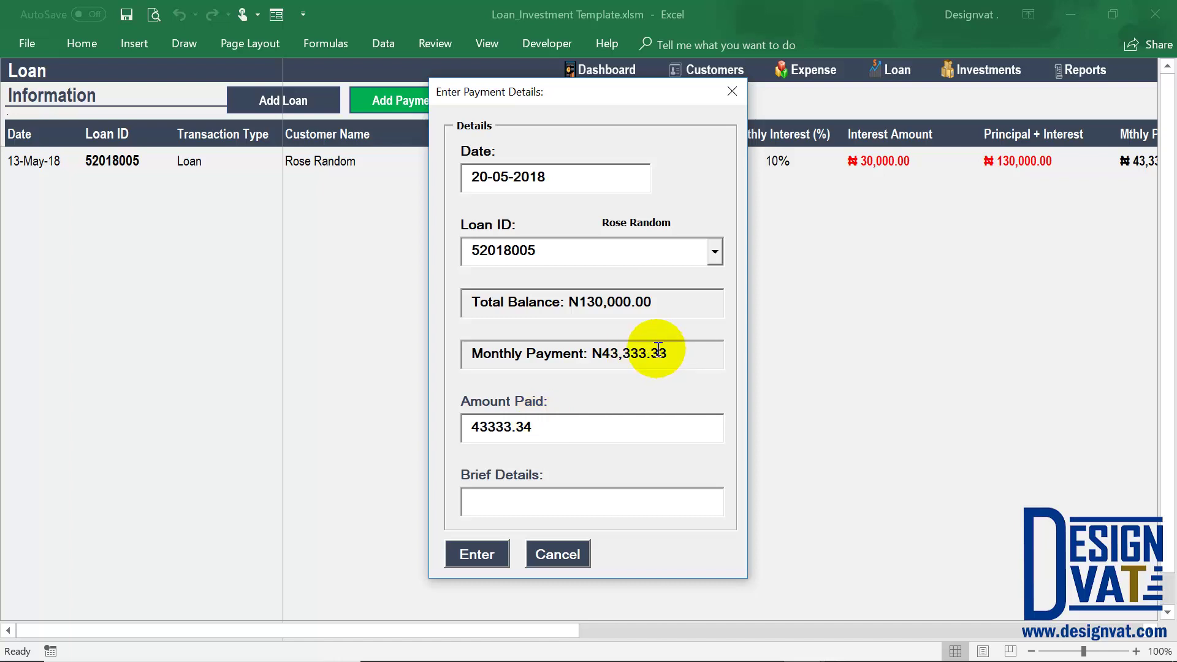
drag(680, 351, 661, 347)
drag(539, 425, 528, 426)
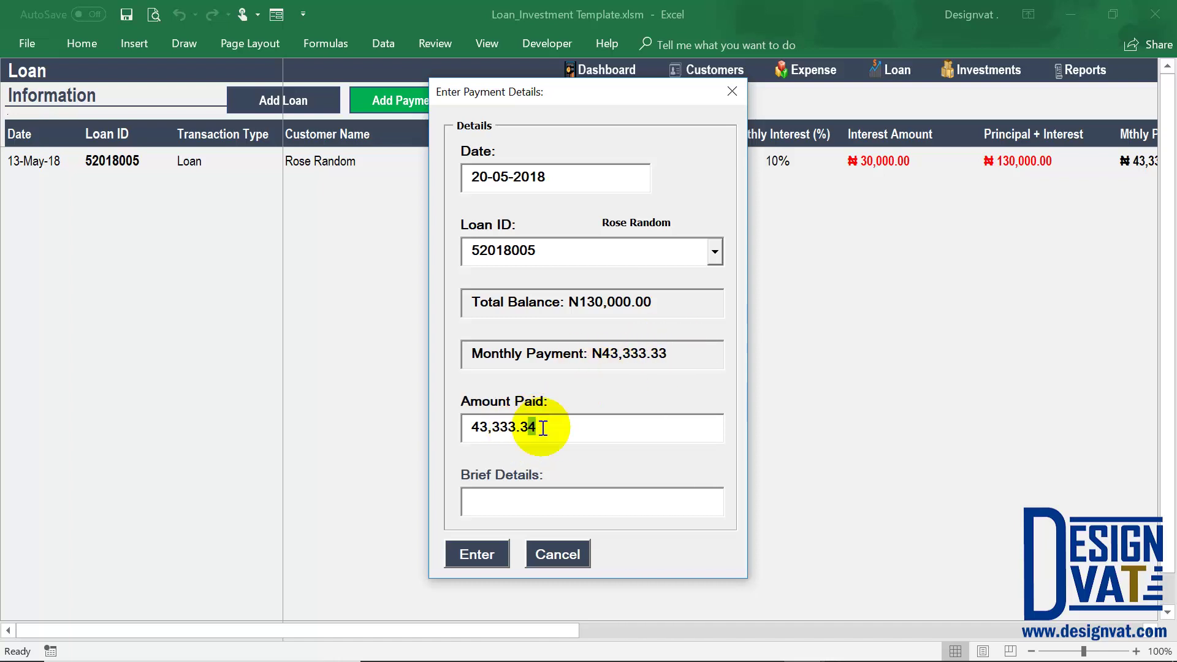
click(539, 426)
text(May Payment)
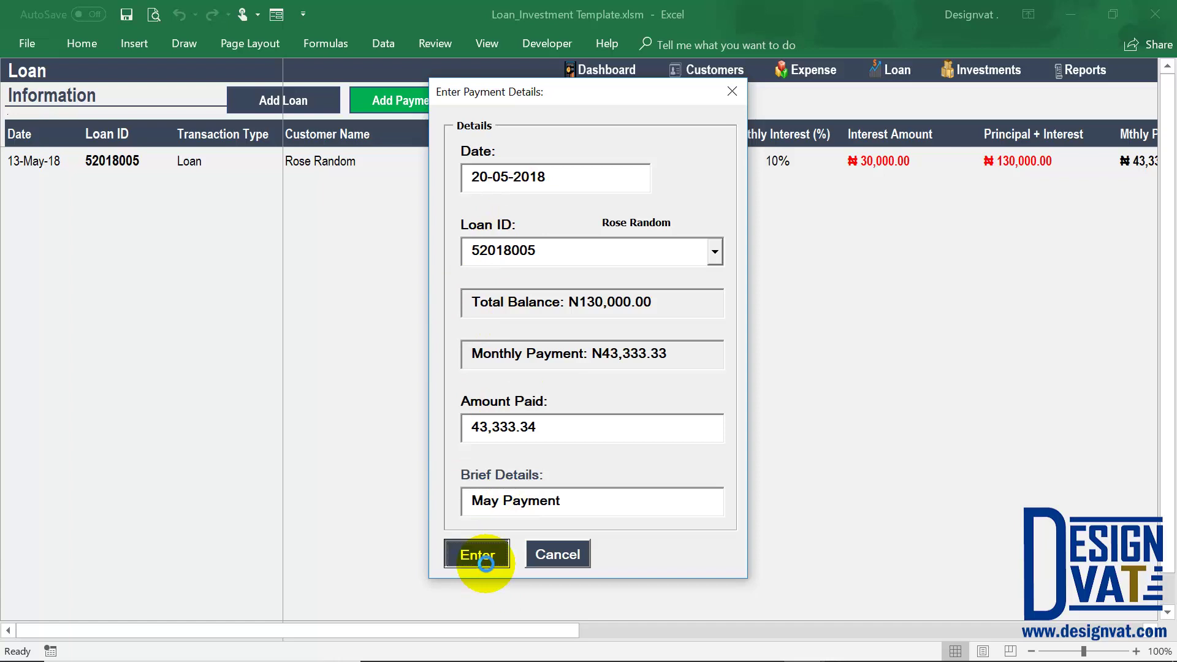
click(485, 558)
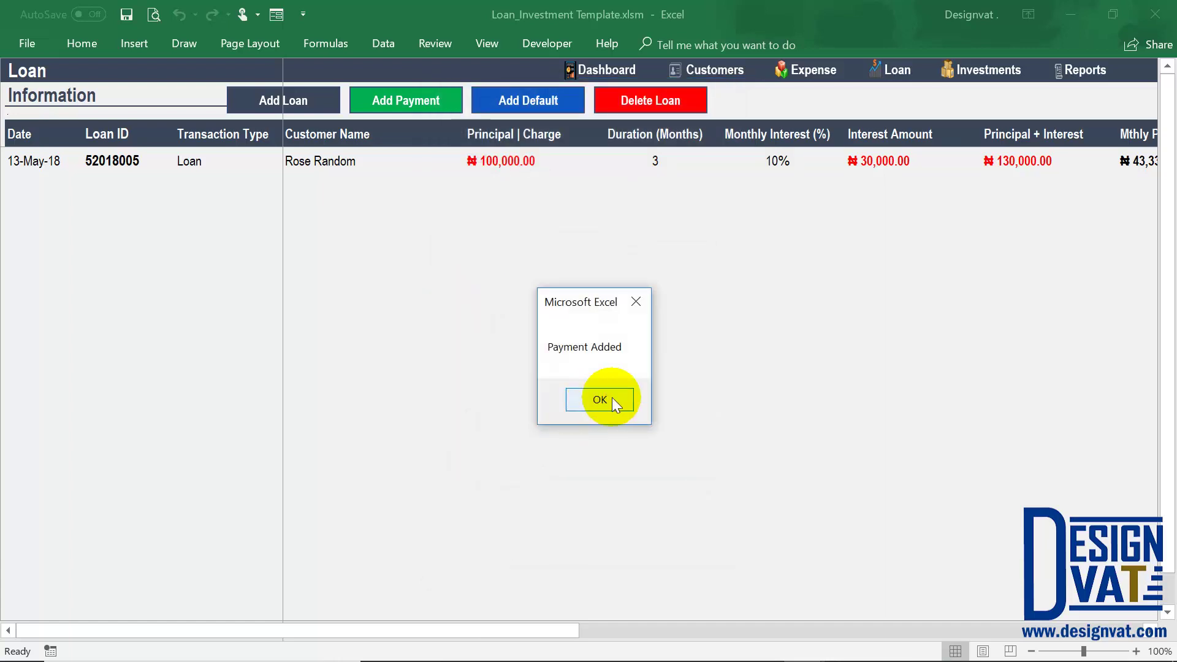
click(603, 396)
Compare the new payment row's loan ID, transaction type and customer with the original loan row.
click(39, 188)
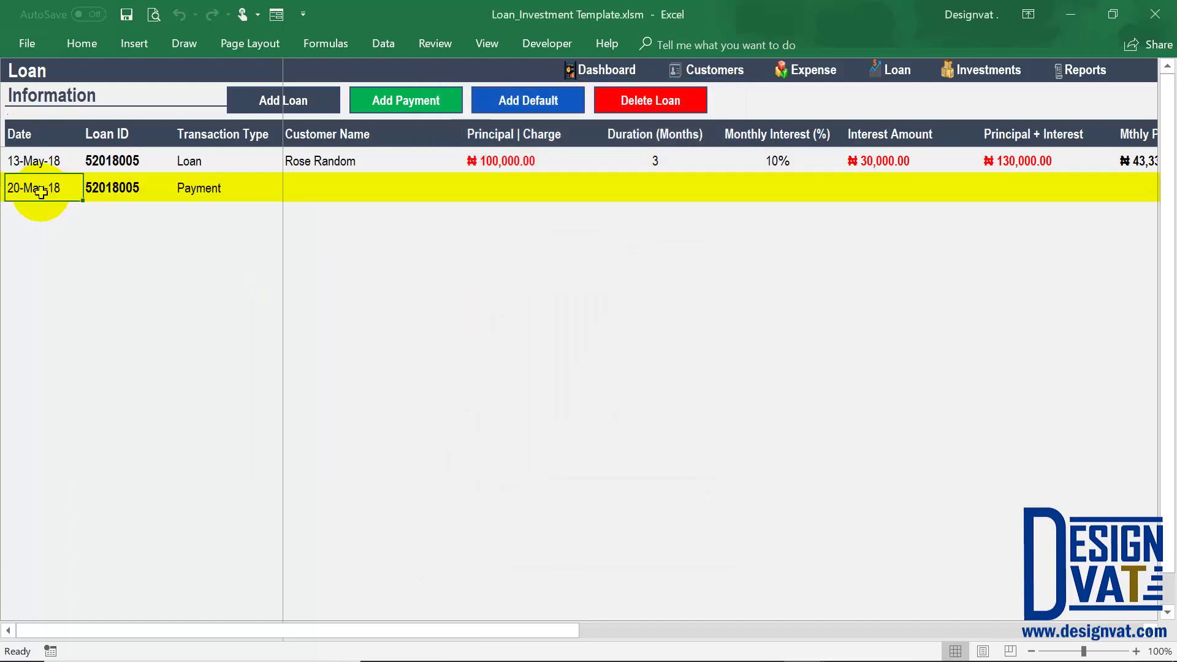
click(150, 189)
drag(137, 161, 136, 189)
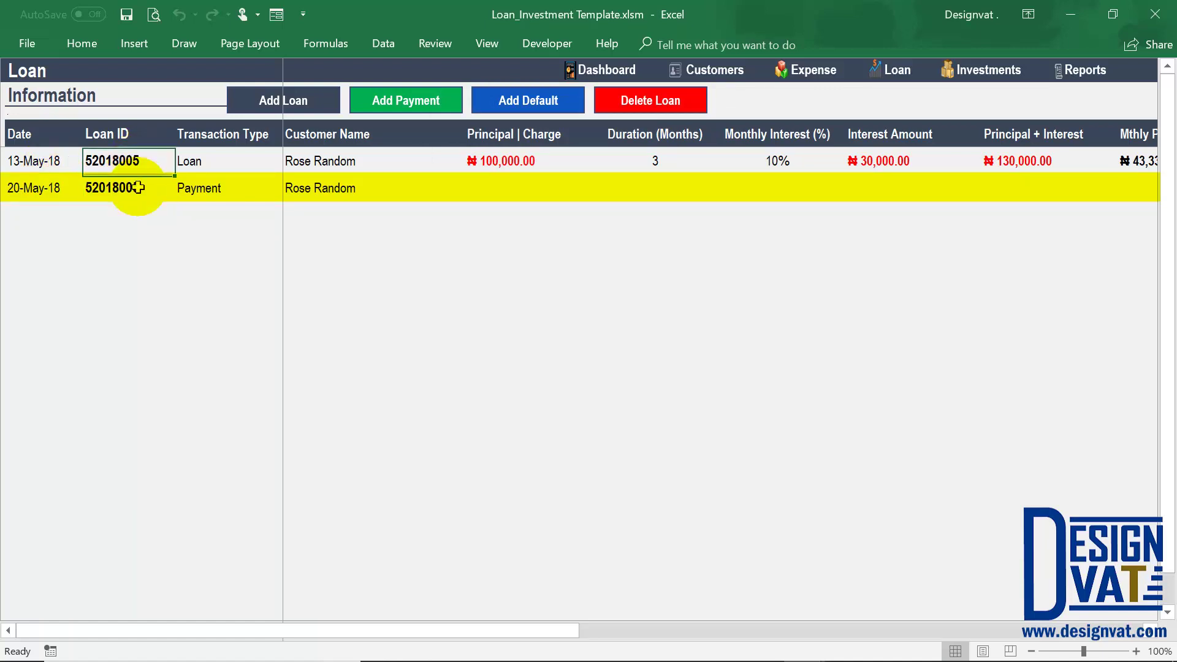
click(197, 187)
click(222, 159)
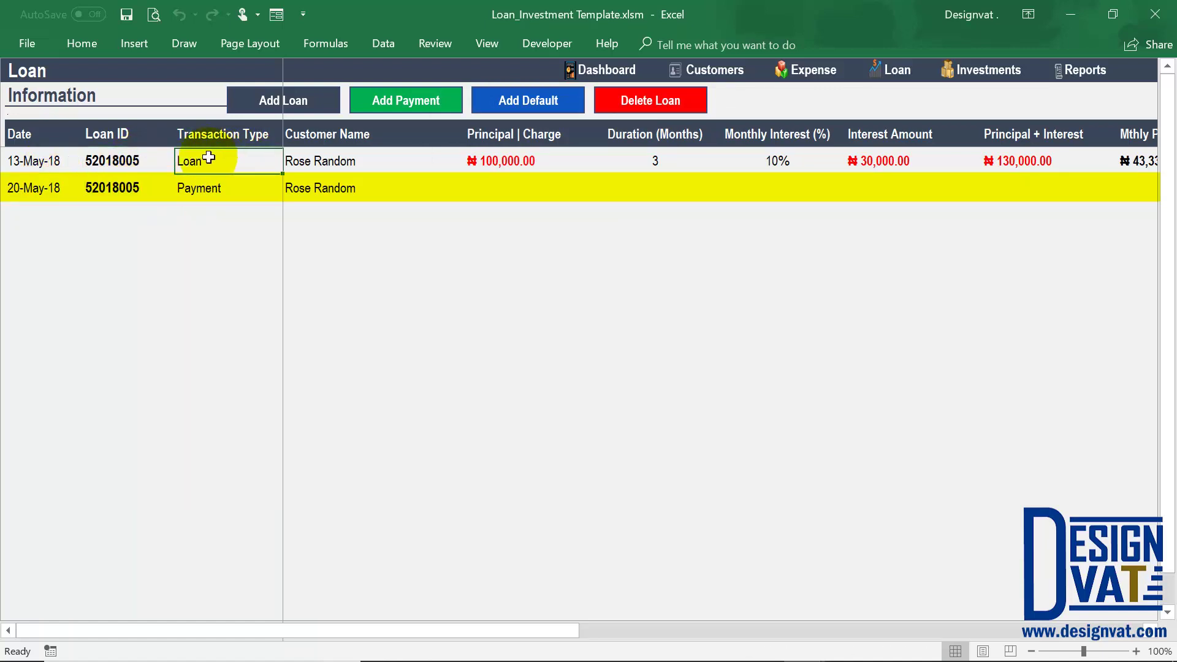
click(338, 197)
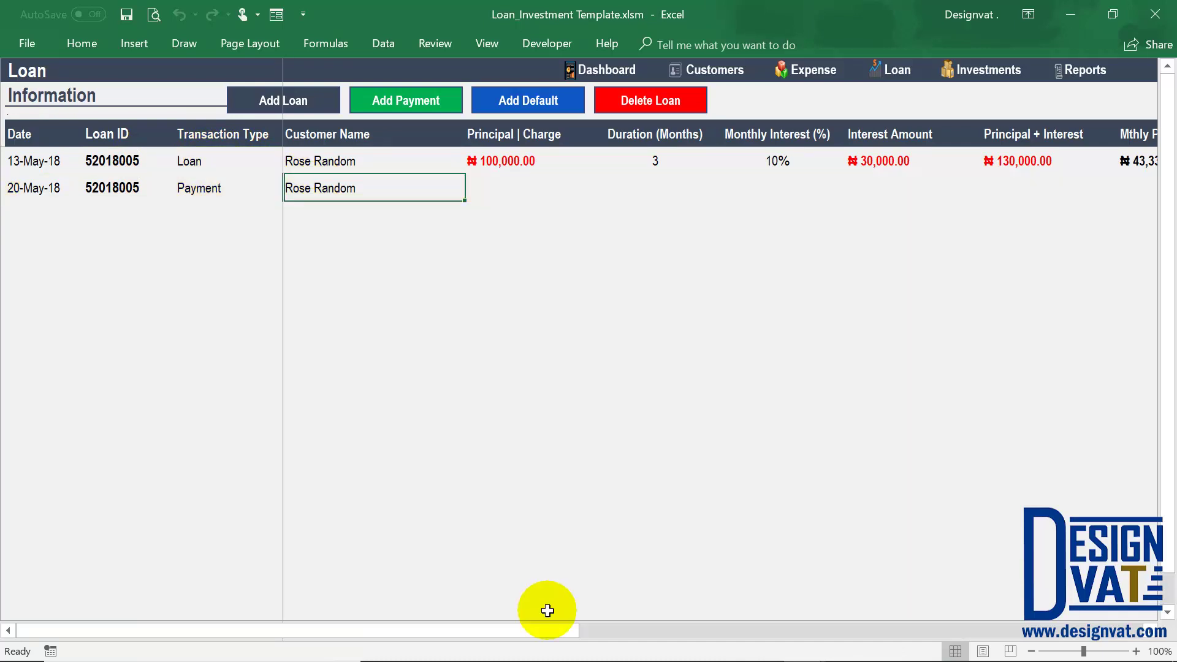
Check the ₦43,333.34 payment amount, loan status and total, then bring up the payment form again.
drag(564, 629, 783, 633)
click(977, 195)
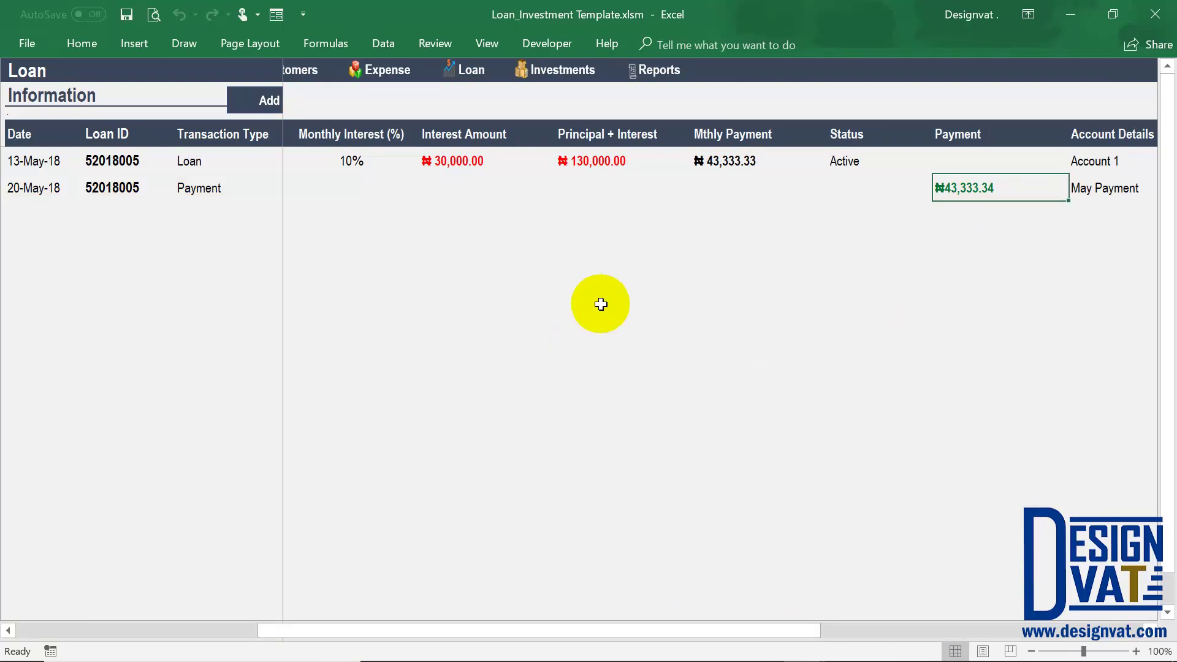
click(845, 161)
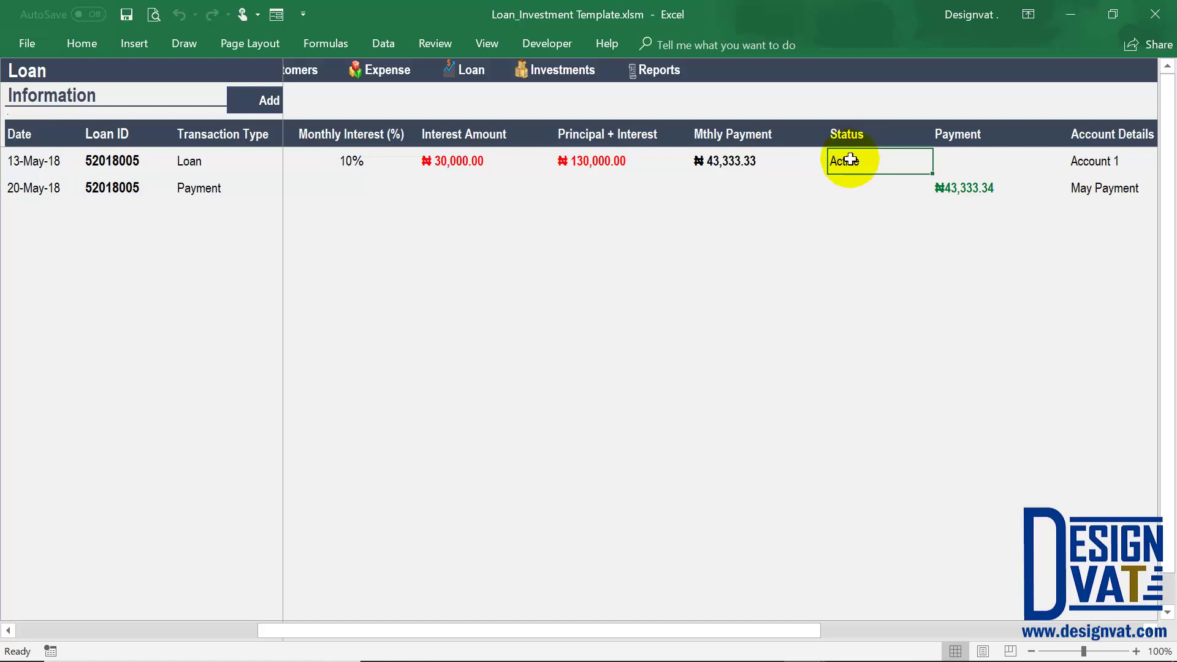
click(592, 165)
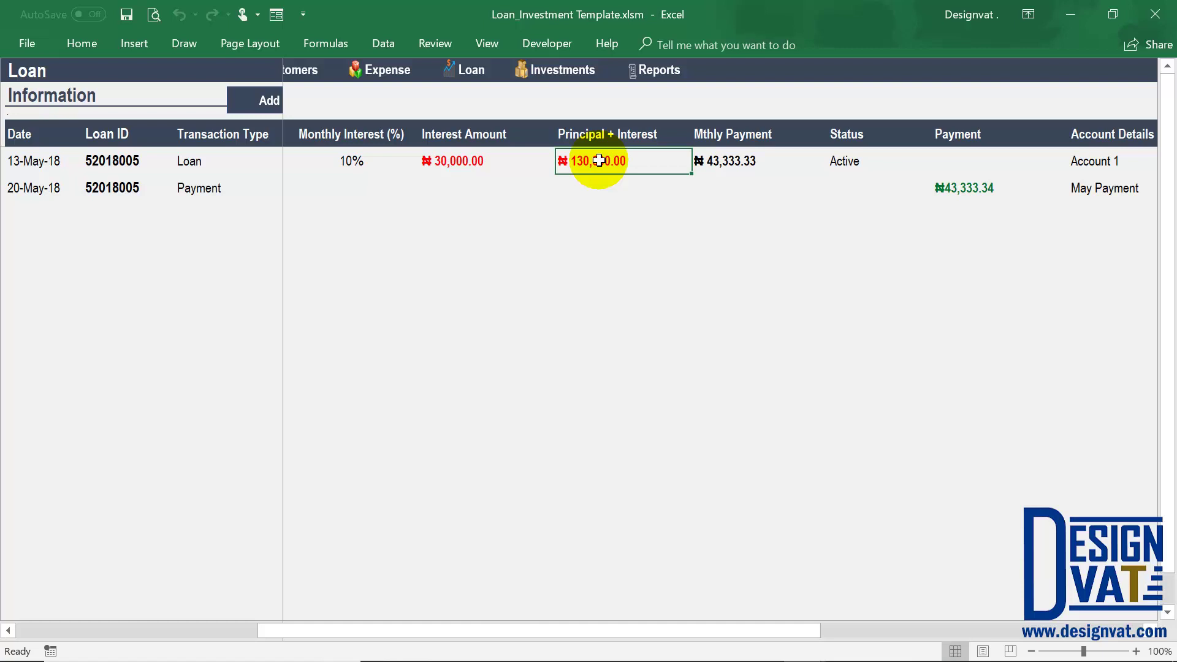
drag(577, 631, 224, 627)
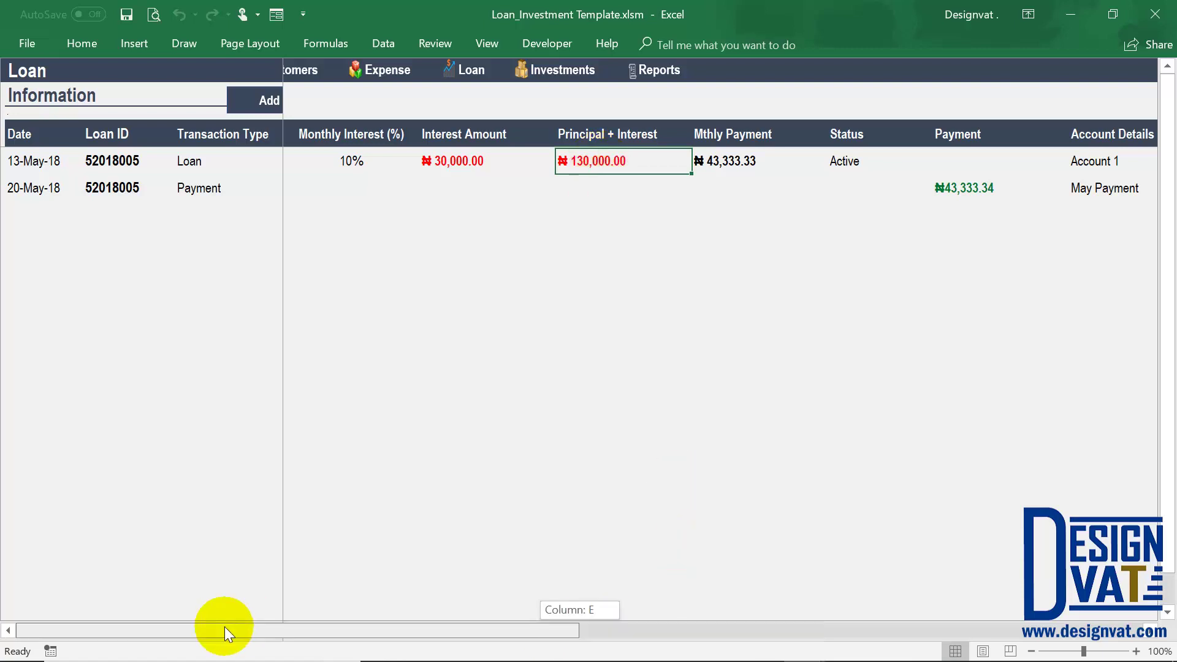
click(415, 104)
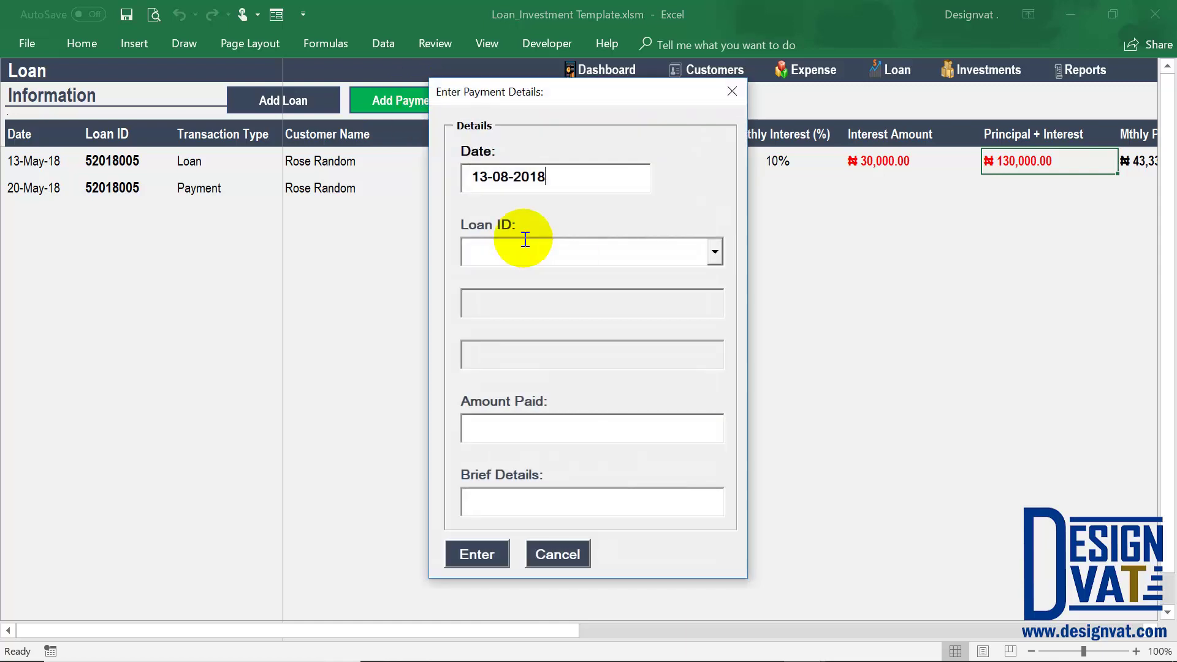
Select loan 52018005 and set the payment date to 21-08-2018.
text(52018005)
key(Tab)
drag(644, 302, 576, 309)
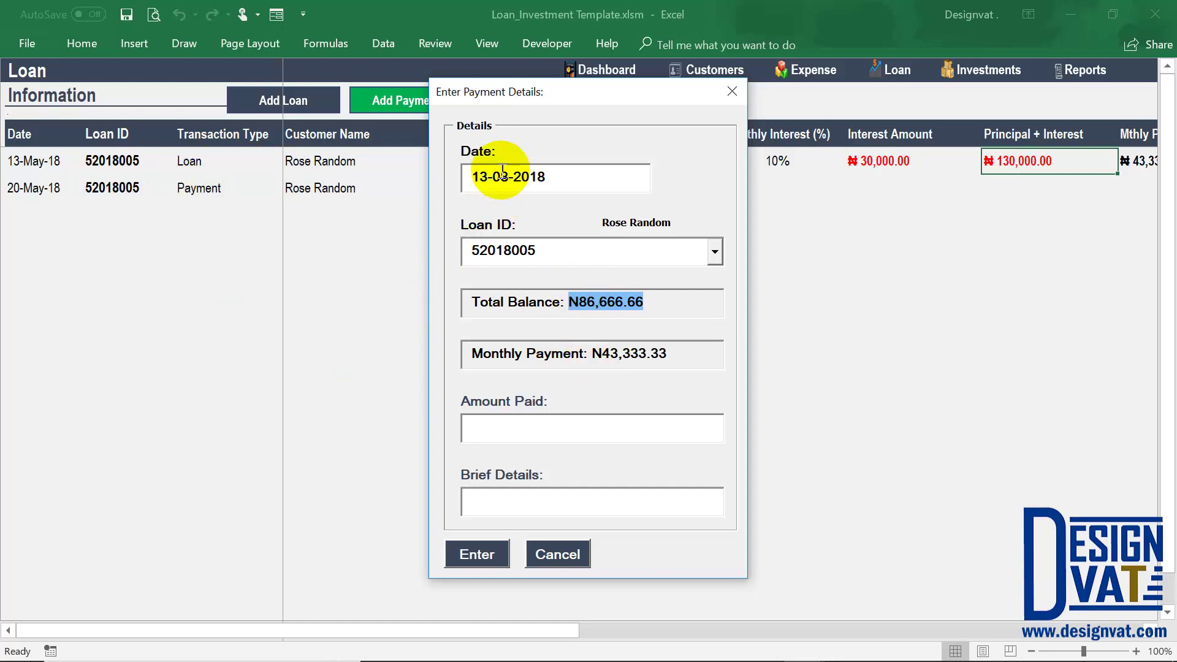
drag(473, 178, 473, 176)
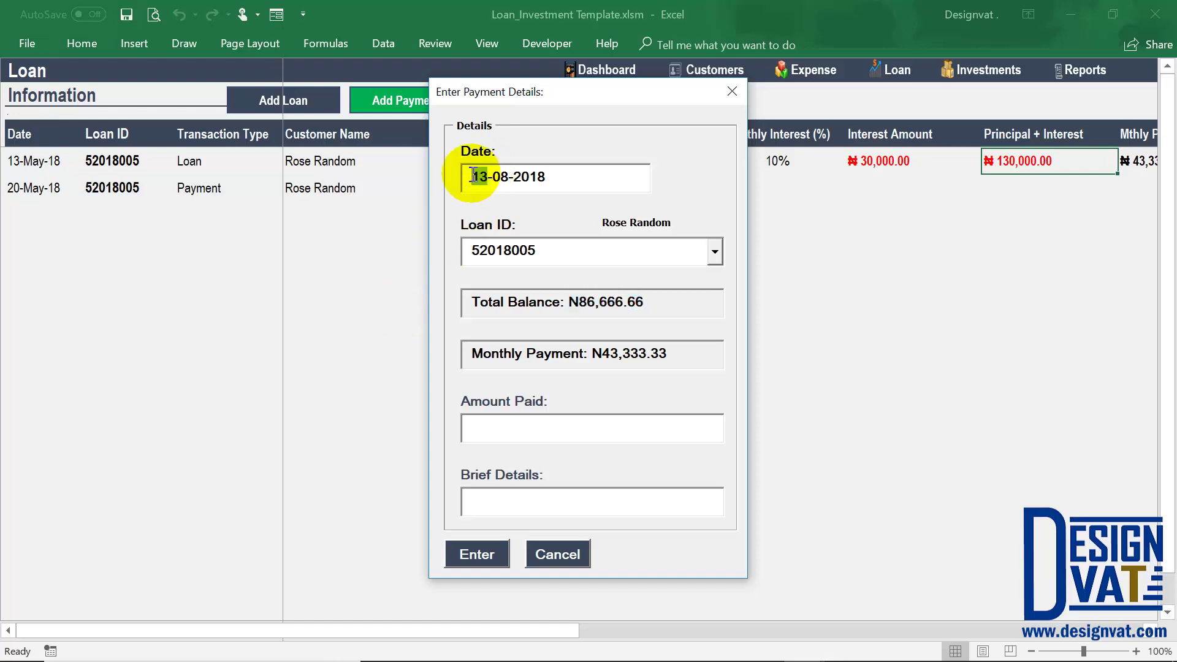
text(21)
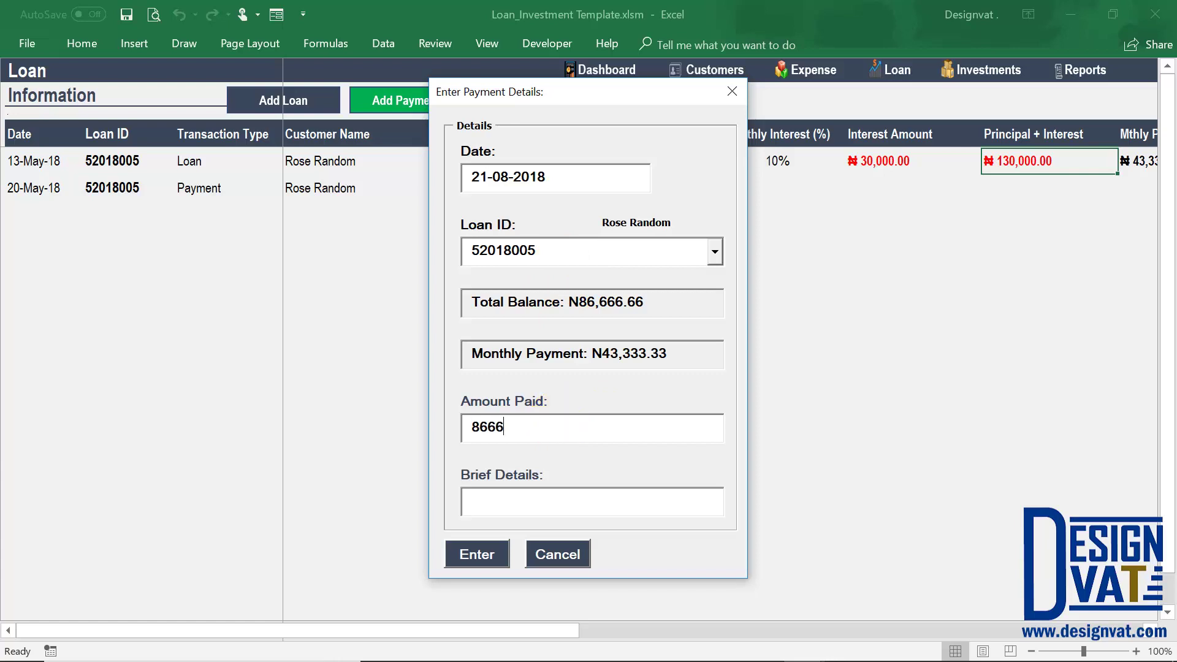
Enter 86,666.67 as the amount paid, described as 'Balance Paid', and submit it.
click(589, 495)
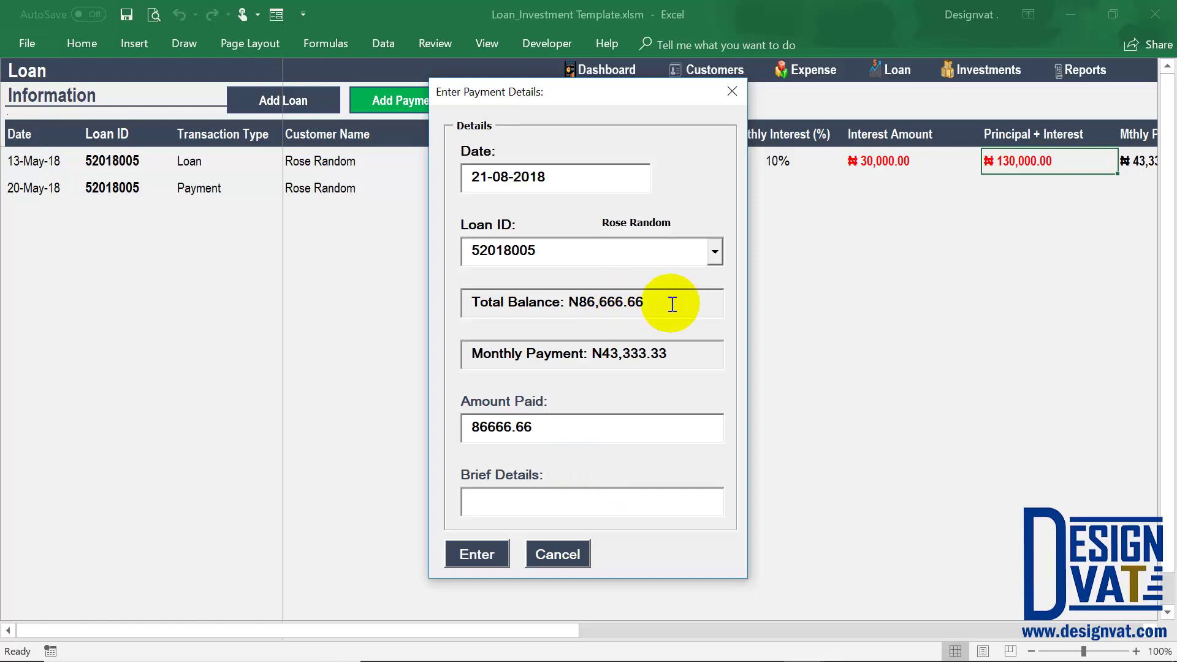
key(BackSpace)
text(7)
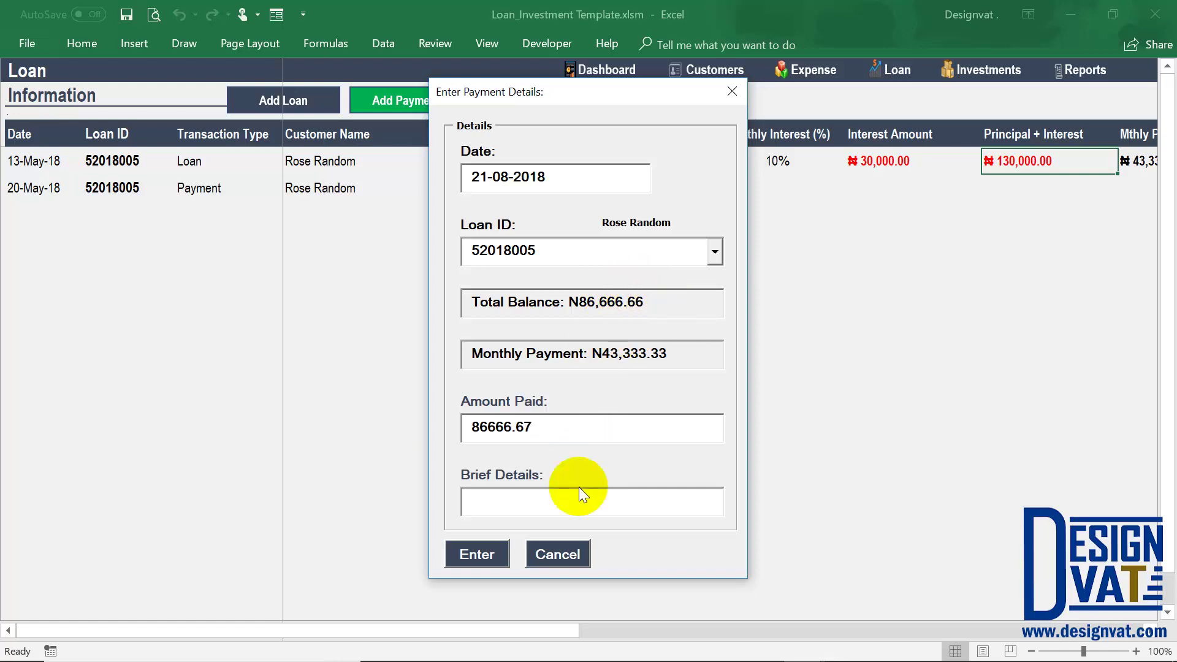
click(535, 497)
text(B)
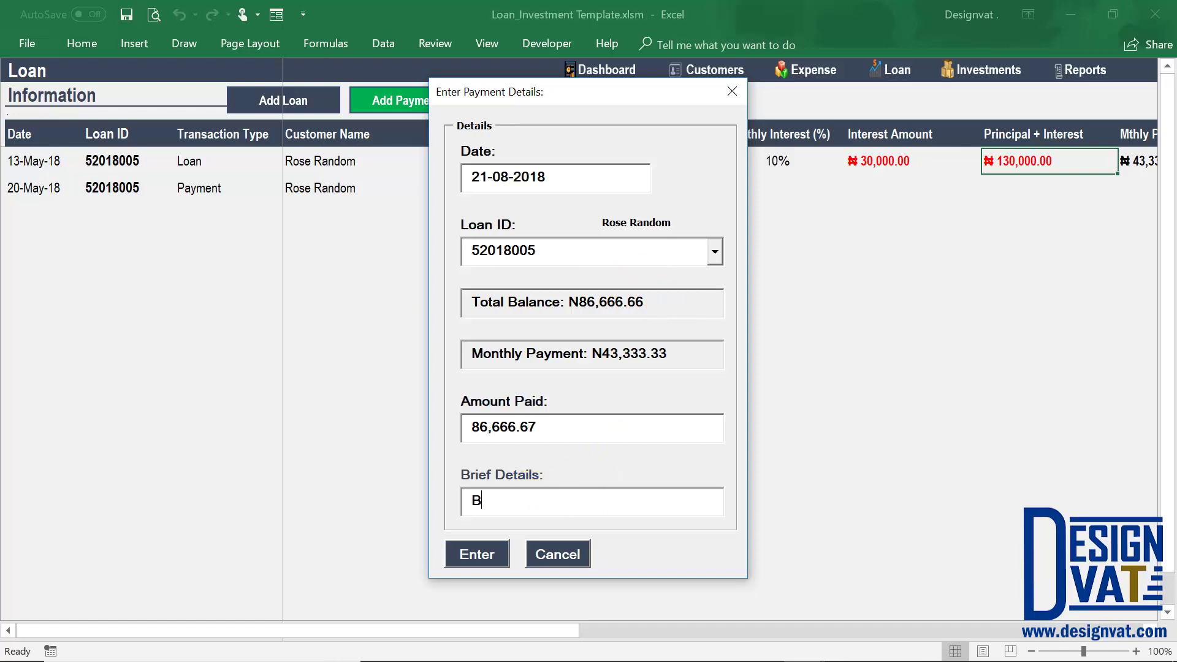
text(alance Paid)
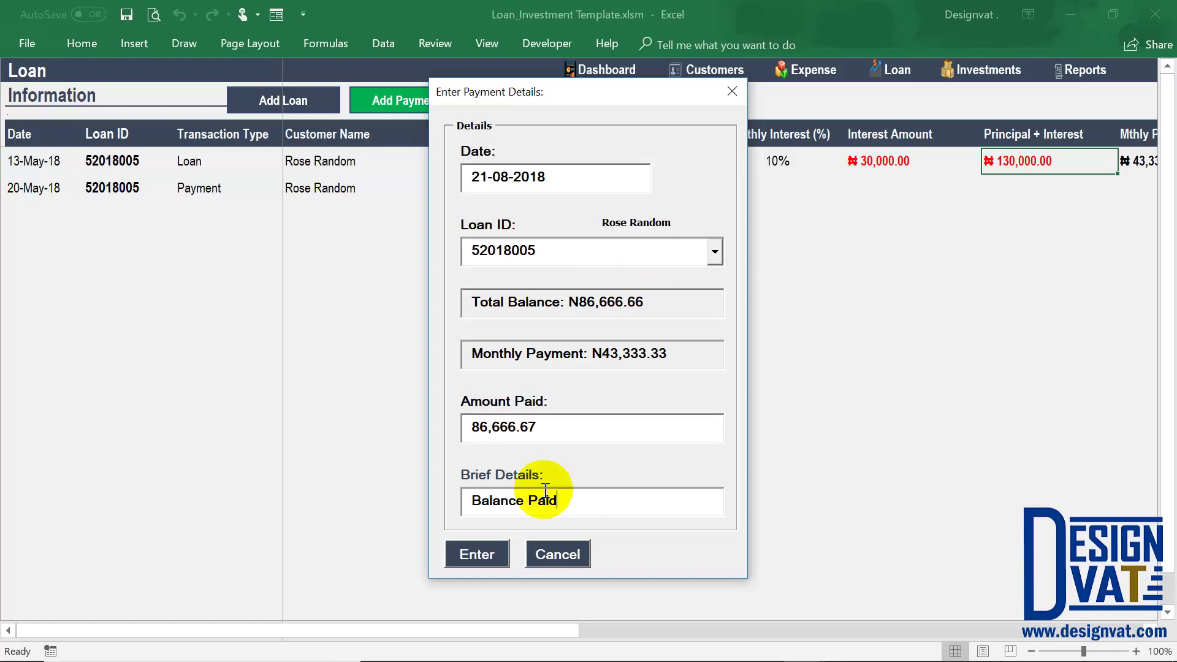
click(468, 552)
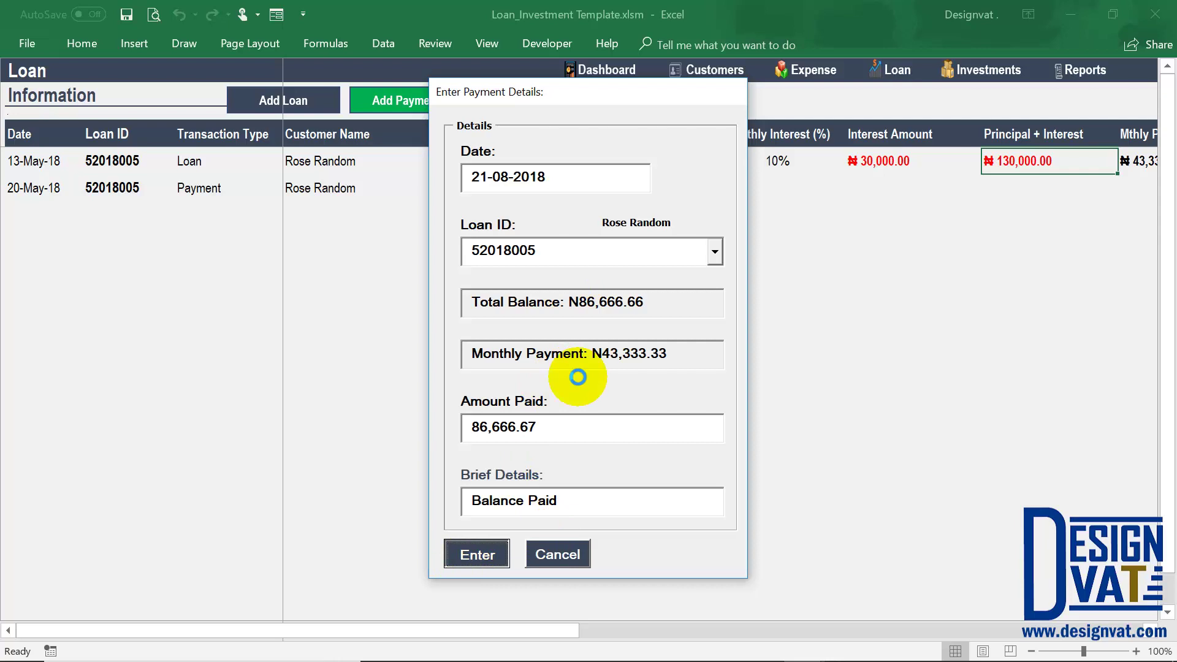
click(585, 398)
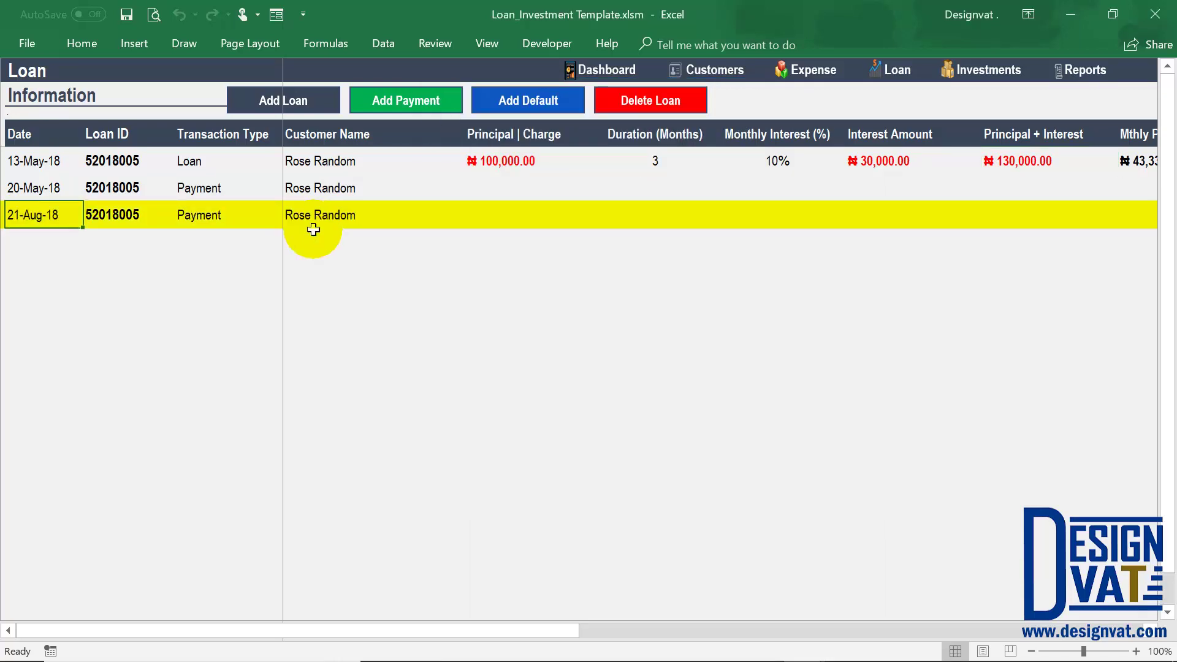
Sum the two payments, compare with the principal-plus-interest total, and confirm the status reads Closed.
drag(496, 631, 695, 633)
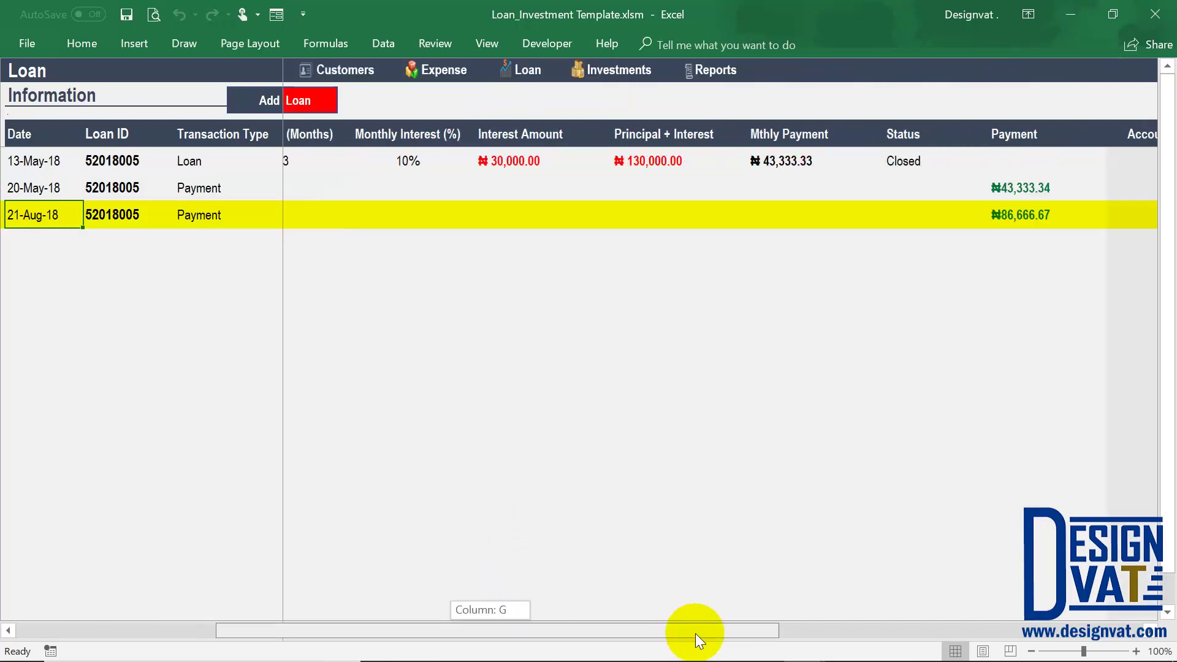
click(875, 160)
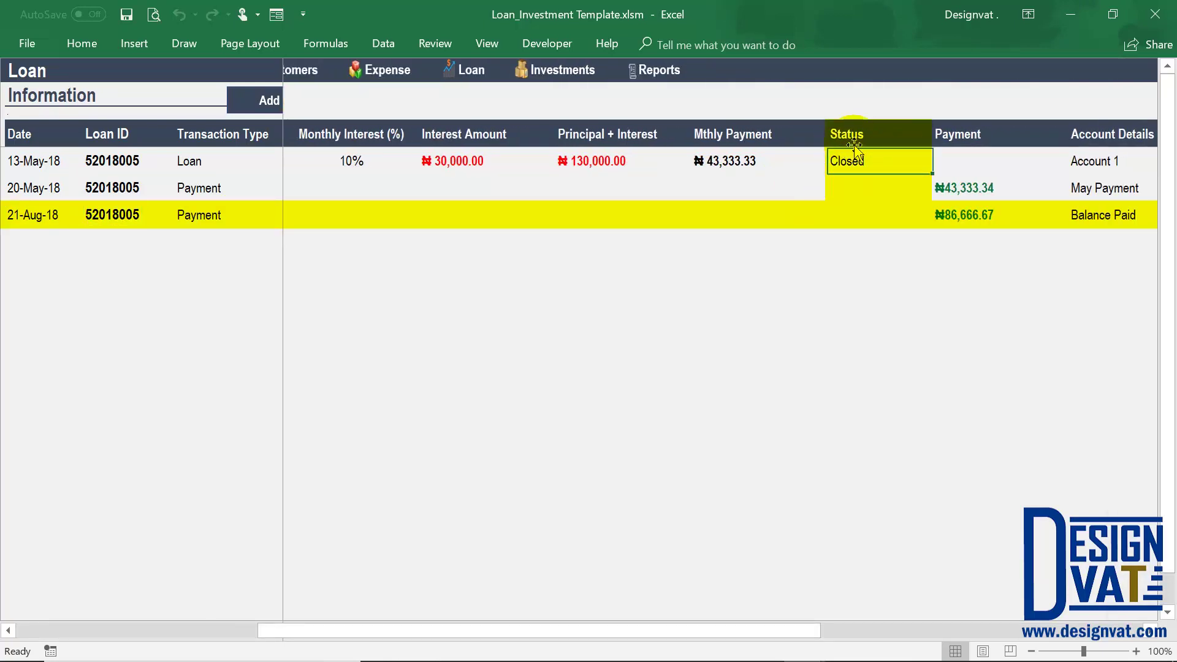
drag(950, 188, 947, 215)
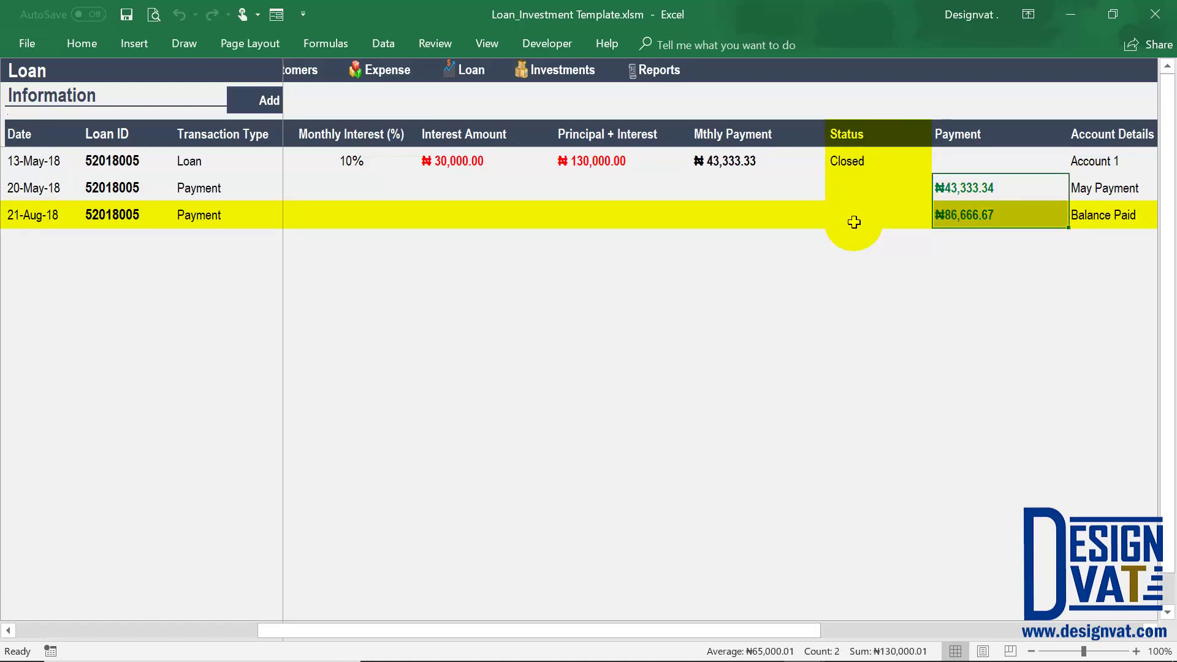
click(619, 163)
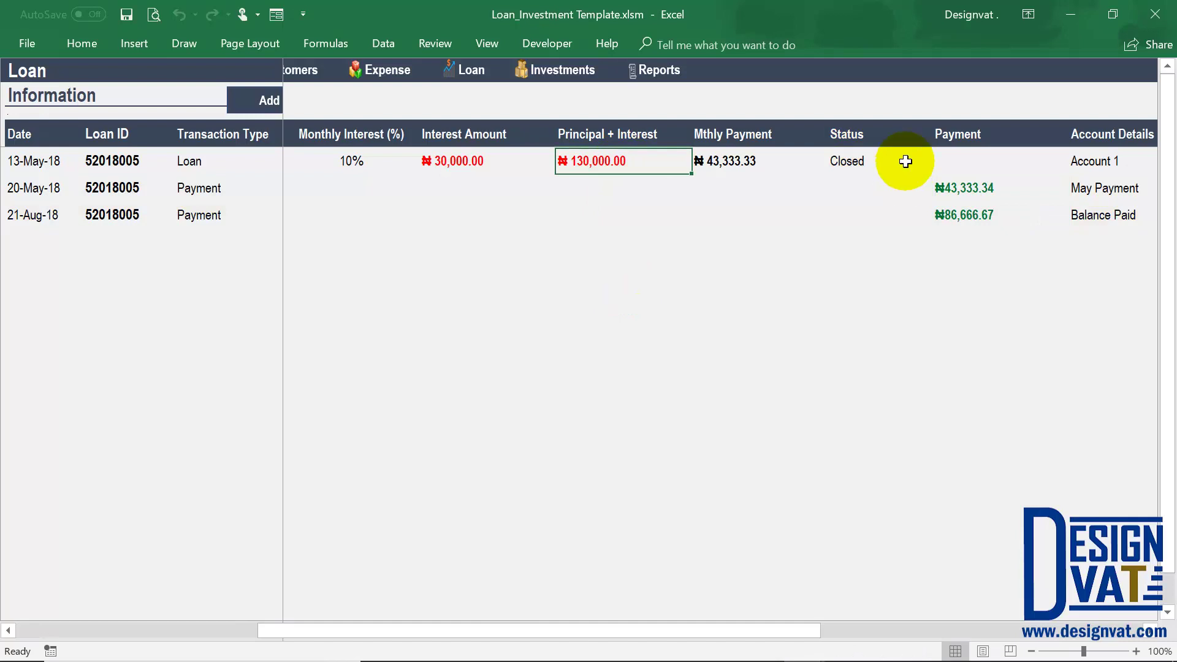
key(Right)
key(Right)
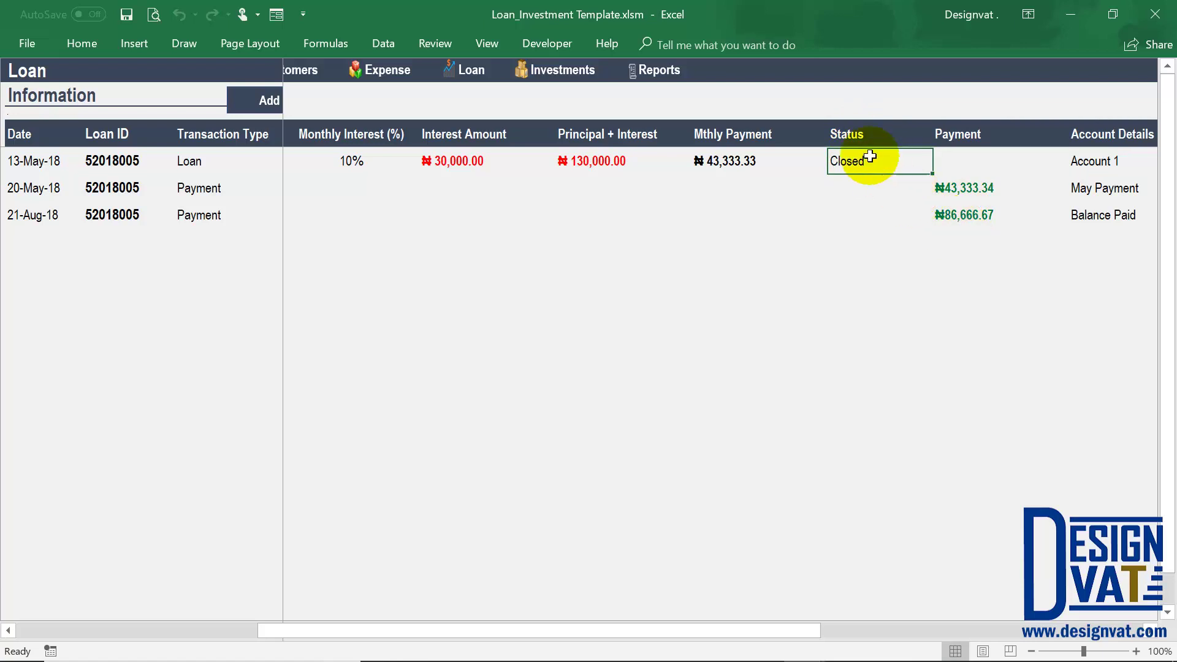
drag(597, 631, 245, 625)
Select the 21-Aug-18 payment entry and delete it with Delete Loan, confirming the prompt.
click(202, 209)
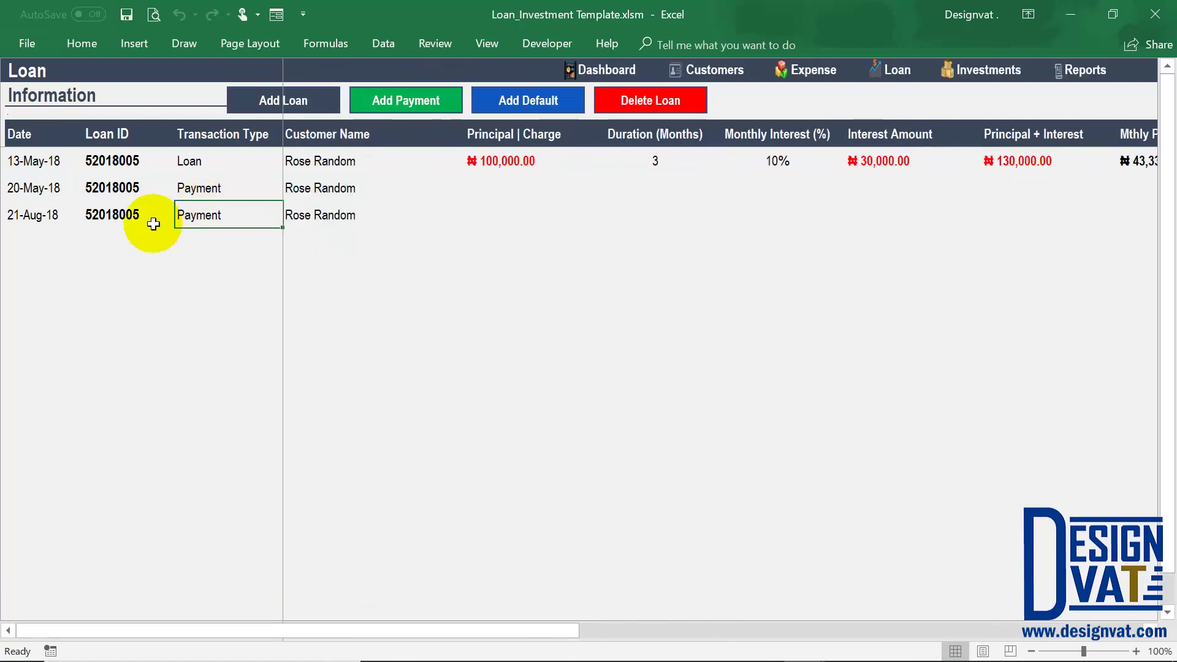
click(43, 220)
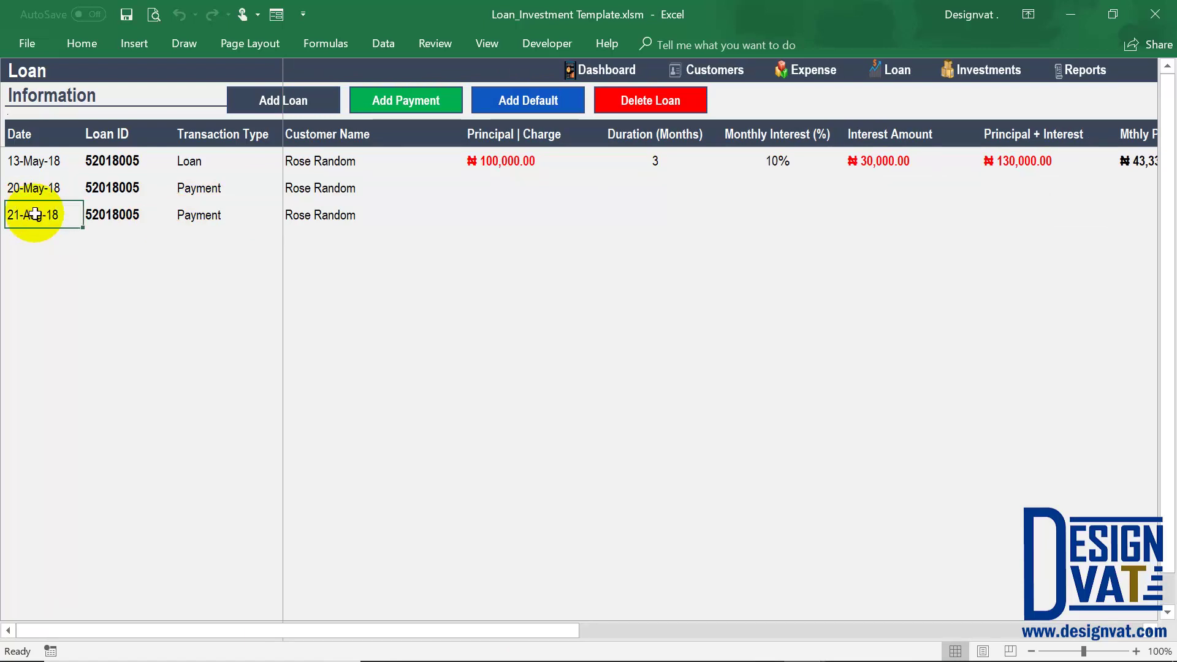
click(675, 98)
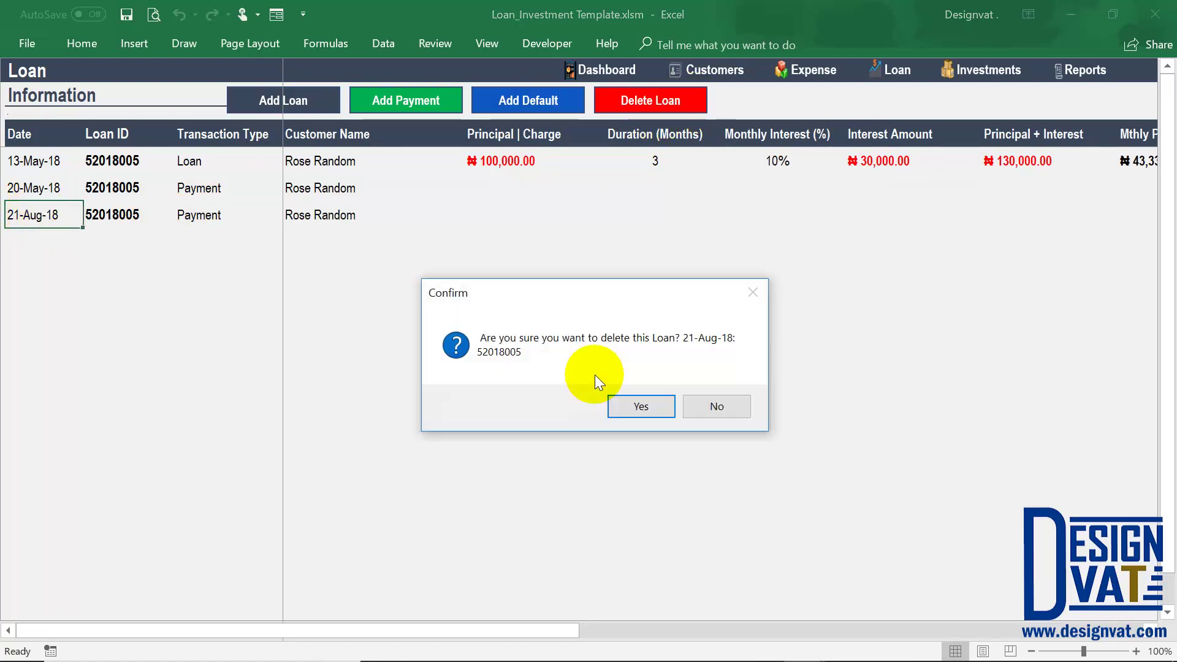
click(641, 407)
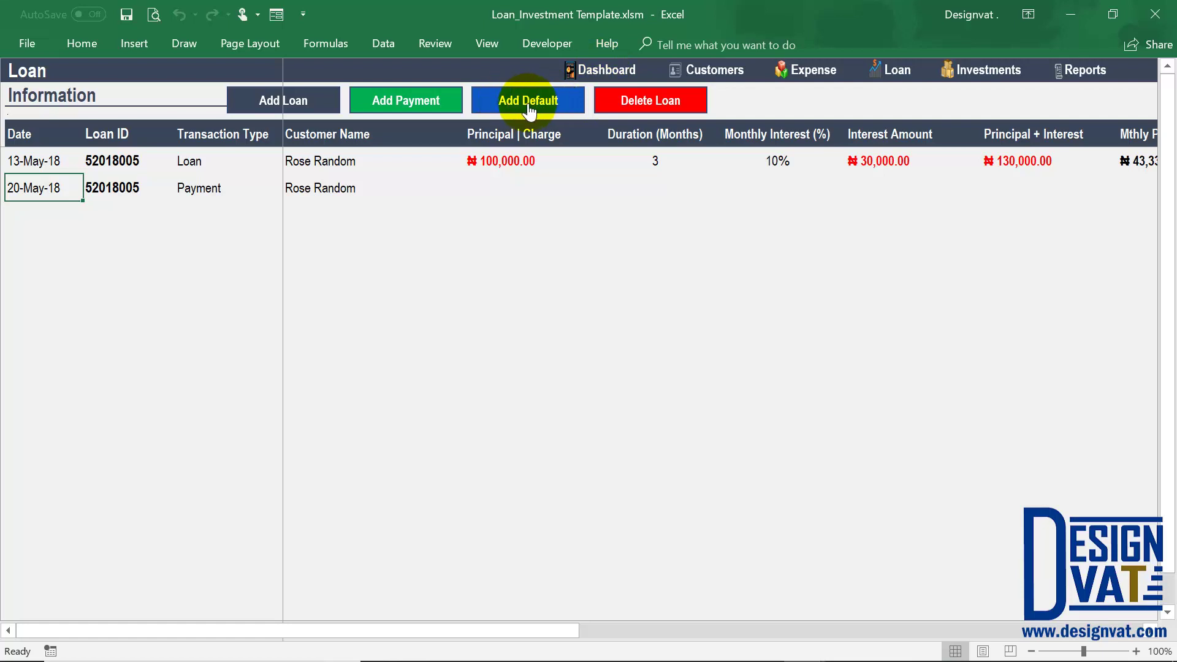
Start a default charge dated 13-06-2018 on loan 52018005 and review its loaded loan details.
click(527, 103)
double_click(367, 176)
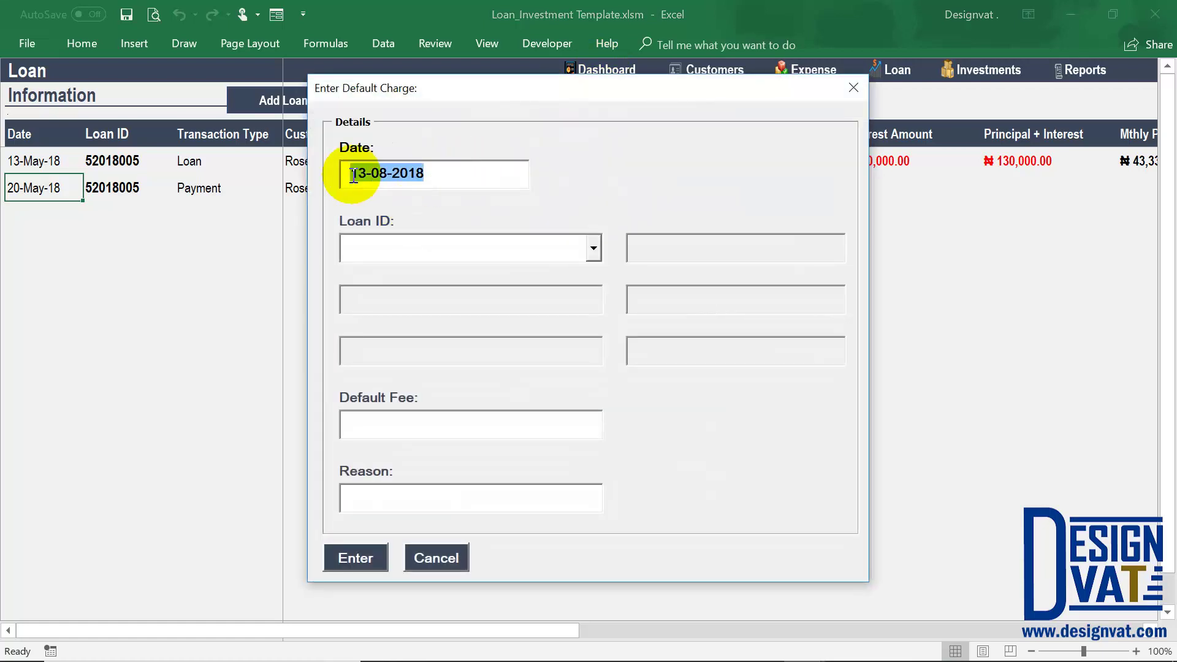
click(386, 173)
key(BackSpace)
text(6)
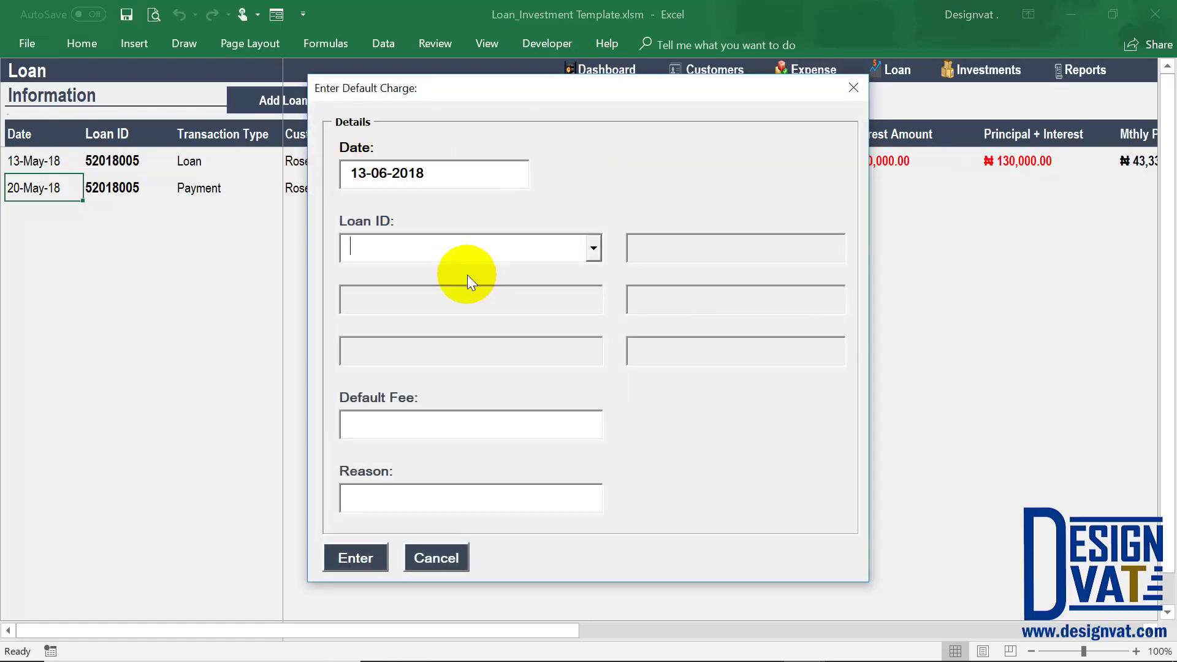
key(Tab)
key(Down)
key(Tab)
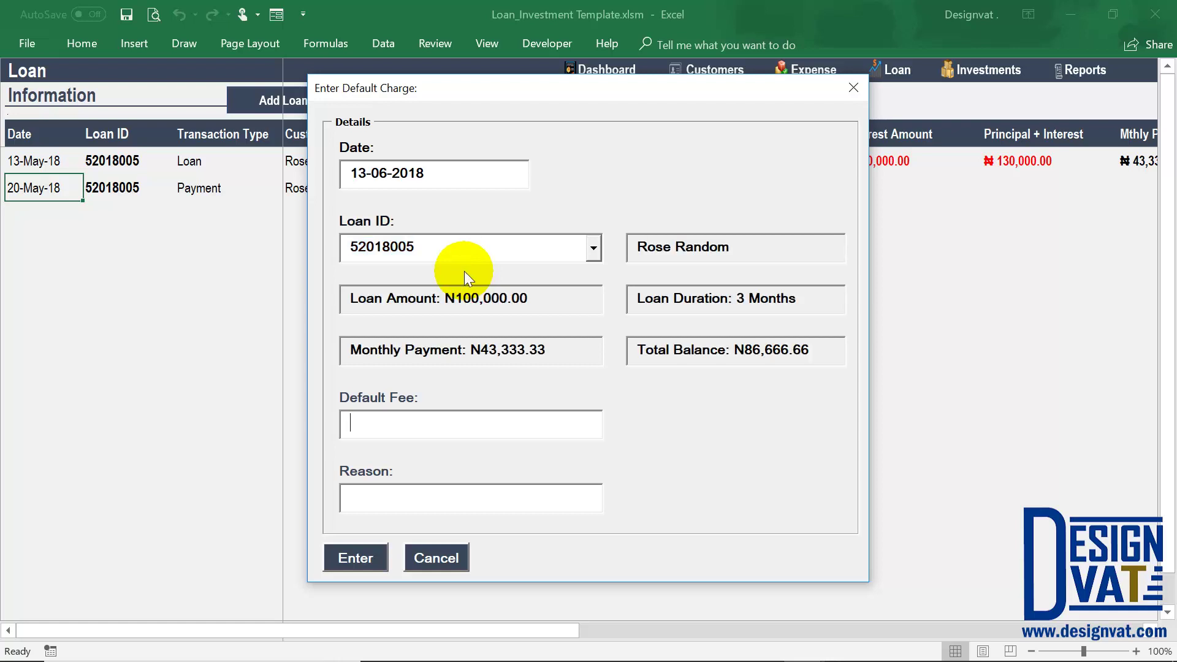
drag(736, 246, 612, 245)
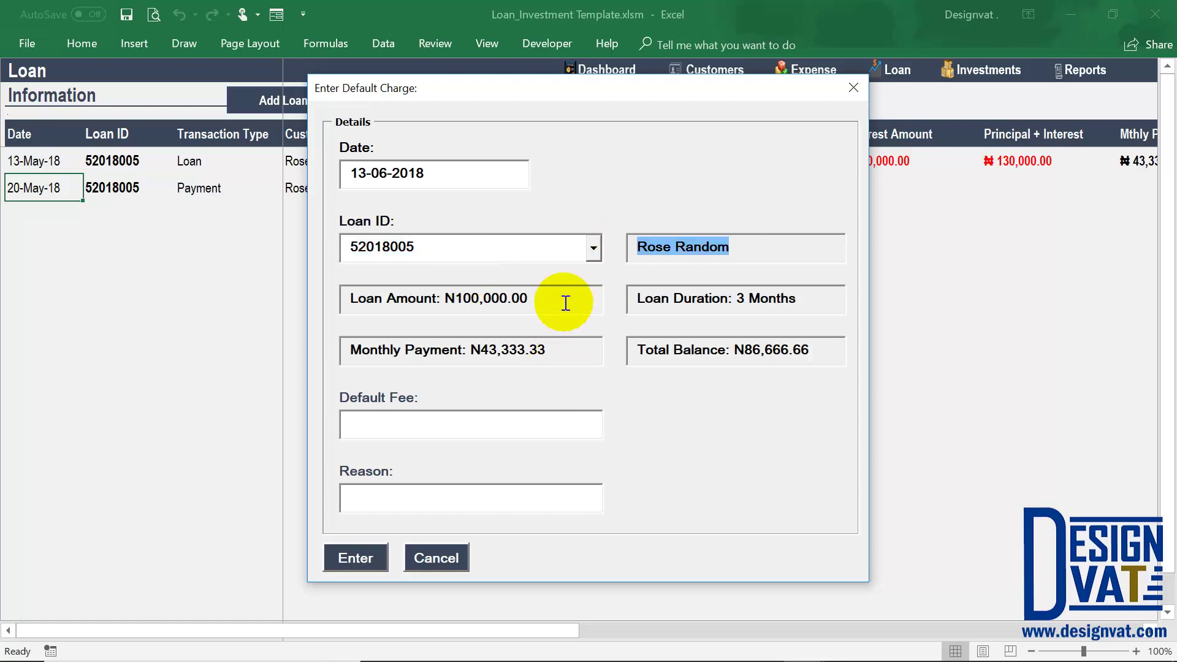
drag(560, 302, 323, 298)
drag(544, 358, 329, 342)
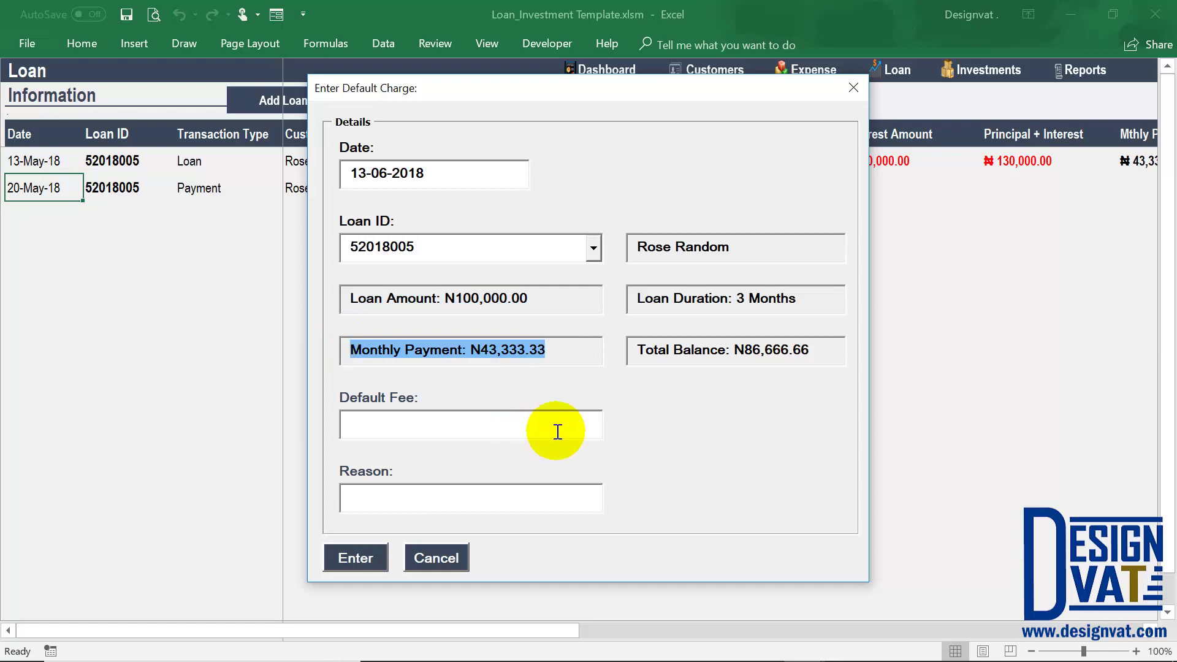
drag(791, 295, 613, 297)
drag(821, 350, 612, 355)
Enter a 4,000 default fee with reason 'Default June 2018' and acknowledge the confirmation.
click(511, 429)
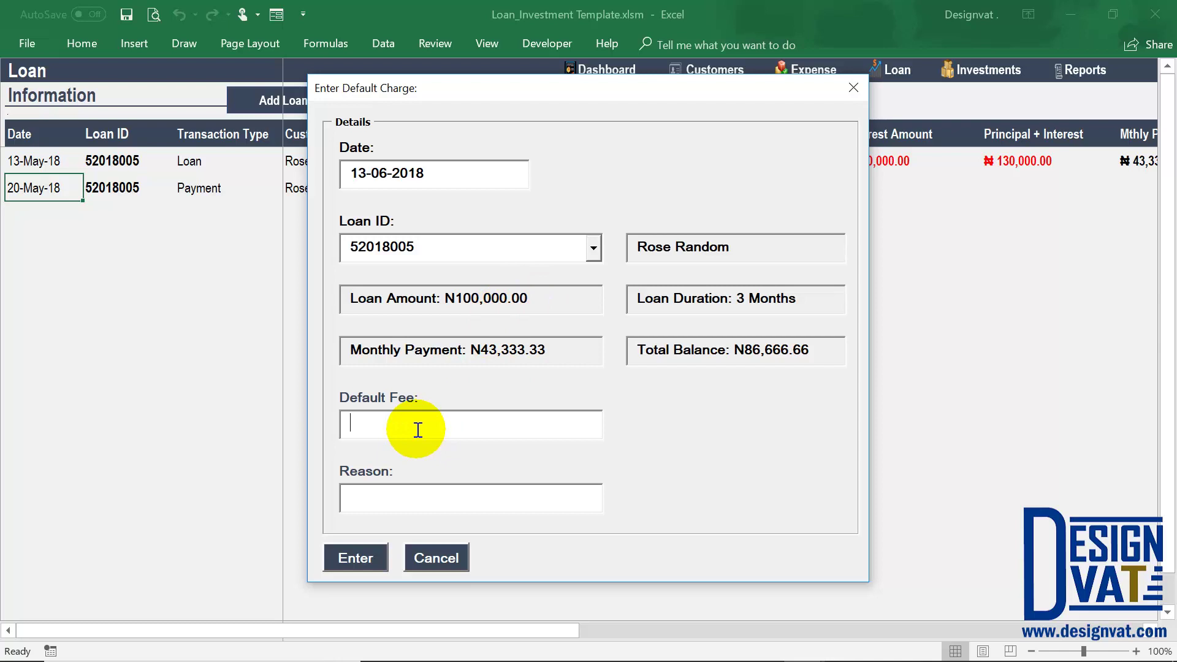
text(4,0)
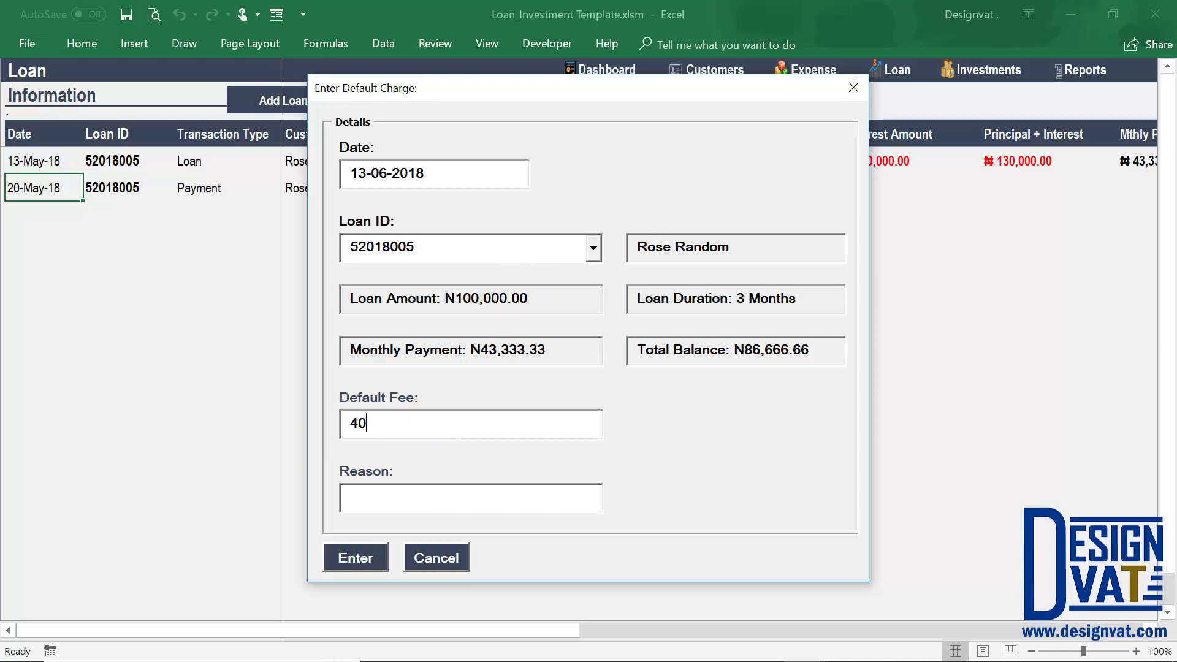
text(00)
click(415, 499)
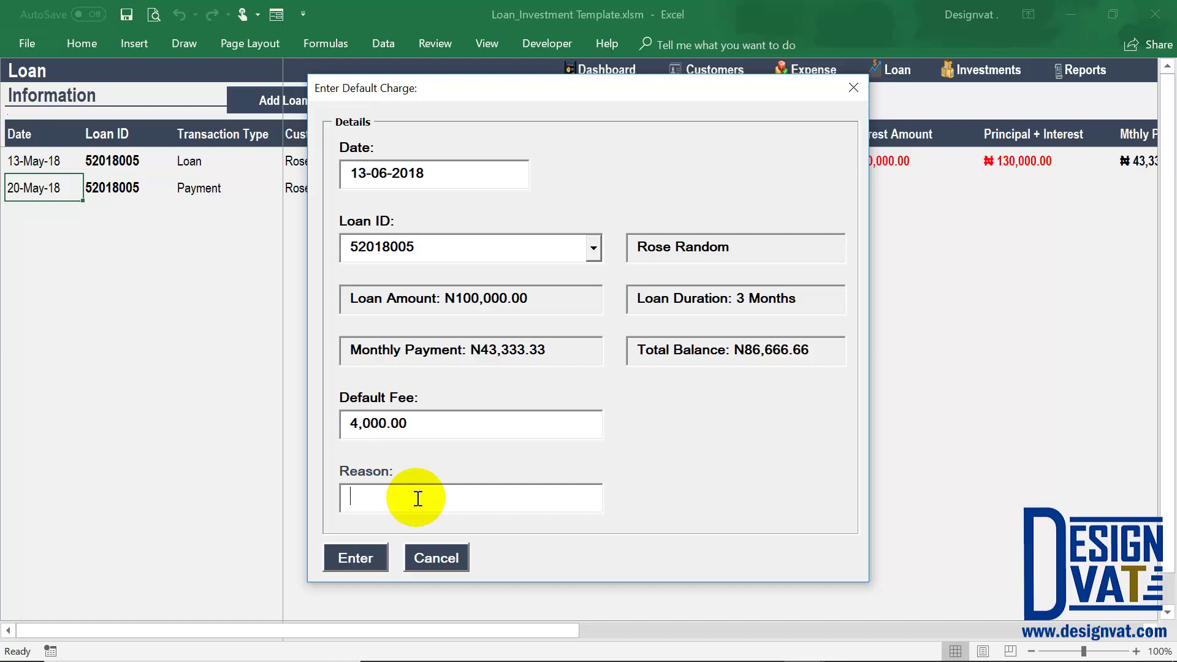
text(De)
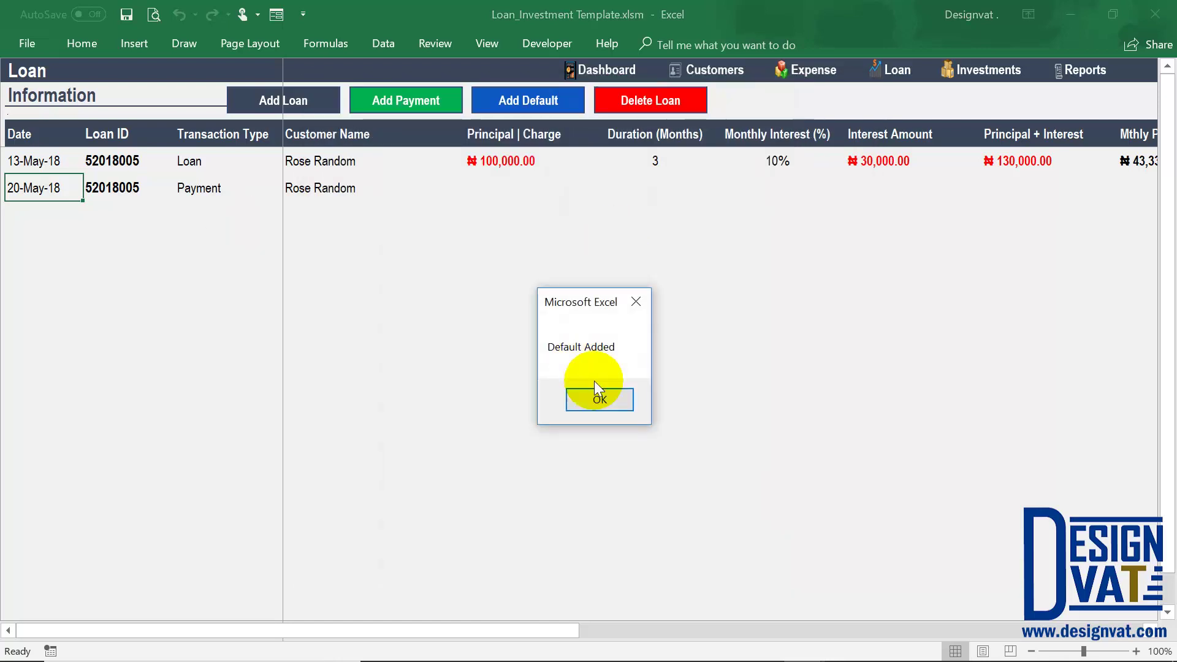
click(598, 397)
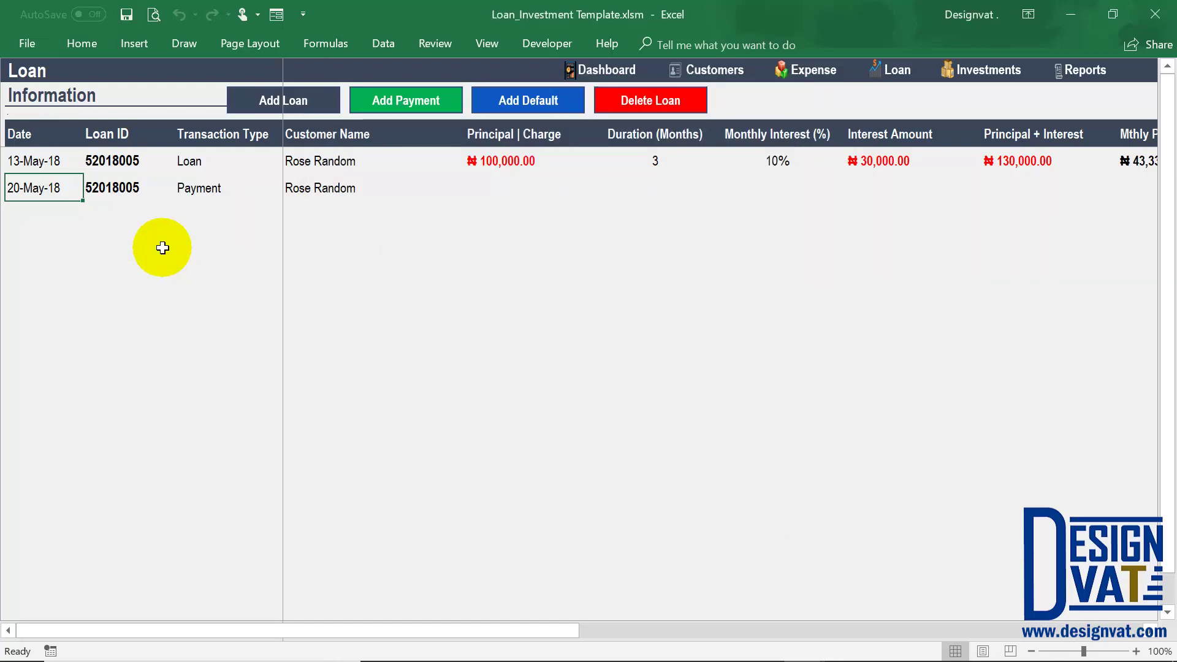
Compare the Loan, Payment and Default transaction types and check the 4,000.00 charge amount.
click(195, 212)
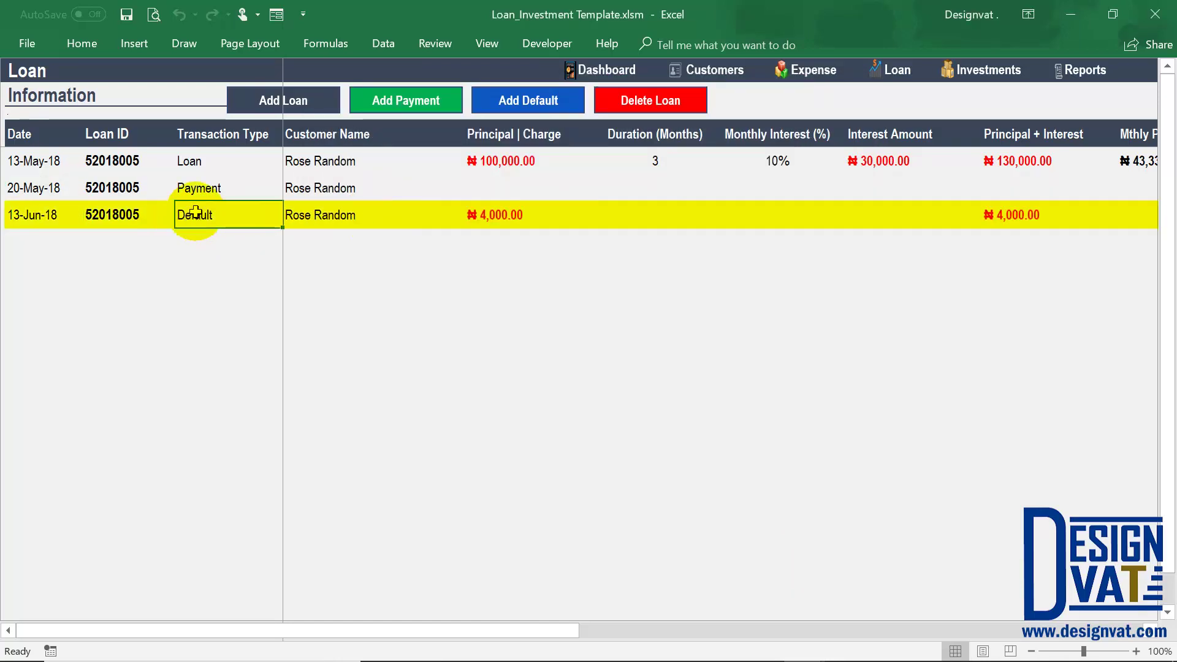
drag(198, 162, 196, 214)
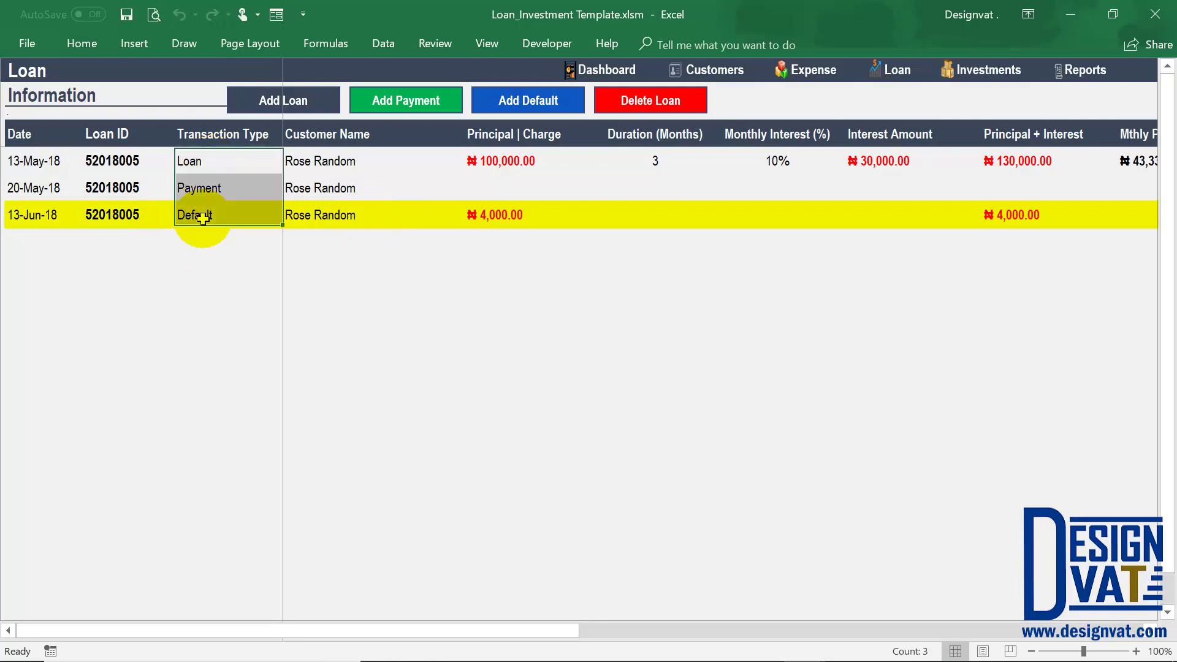
click(219, 155)
click(215, 186)
click(218, 212)
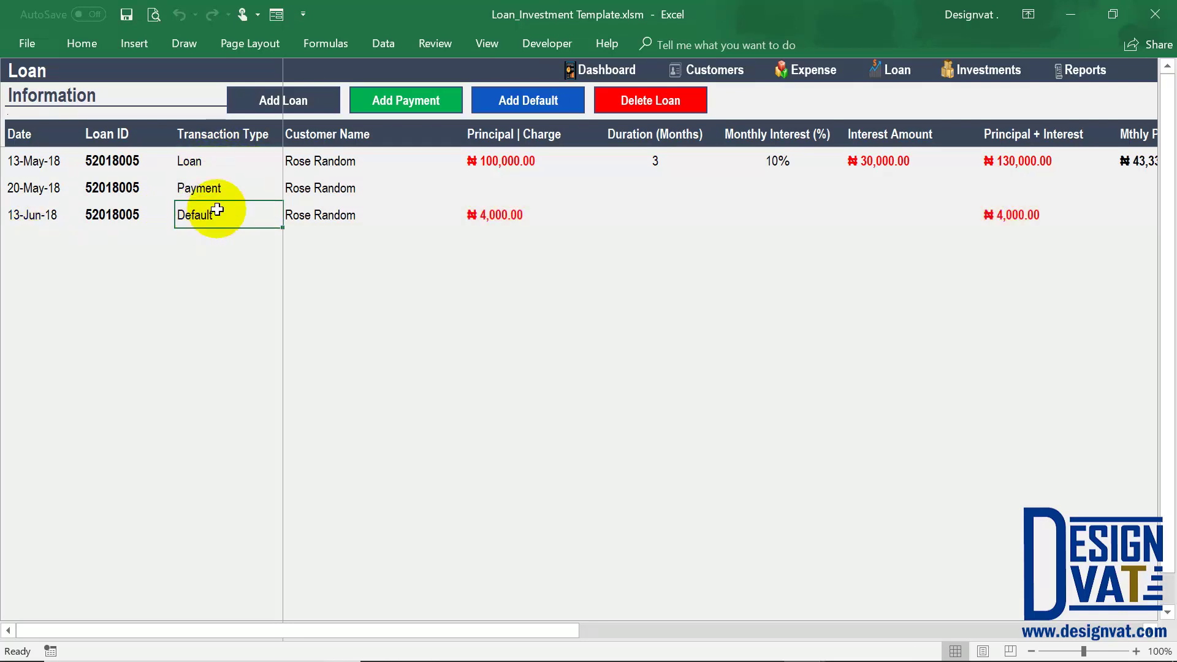
click(498, 215)
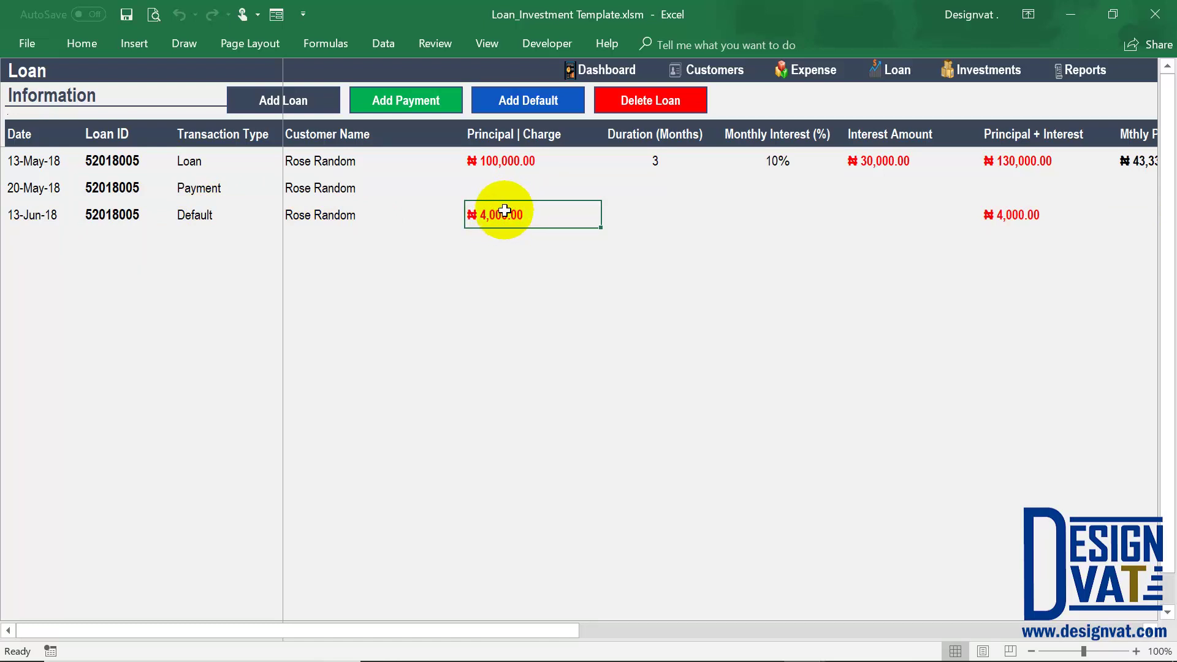
click(423, 108)
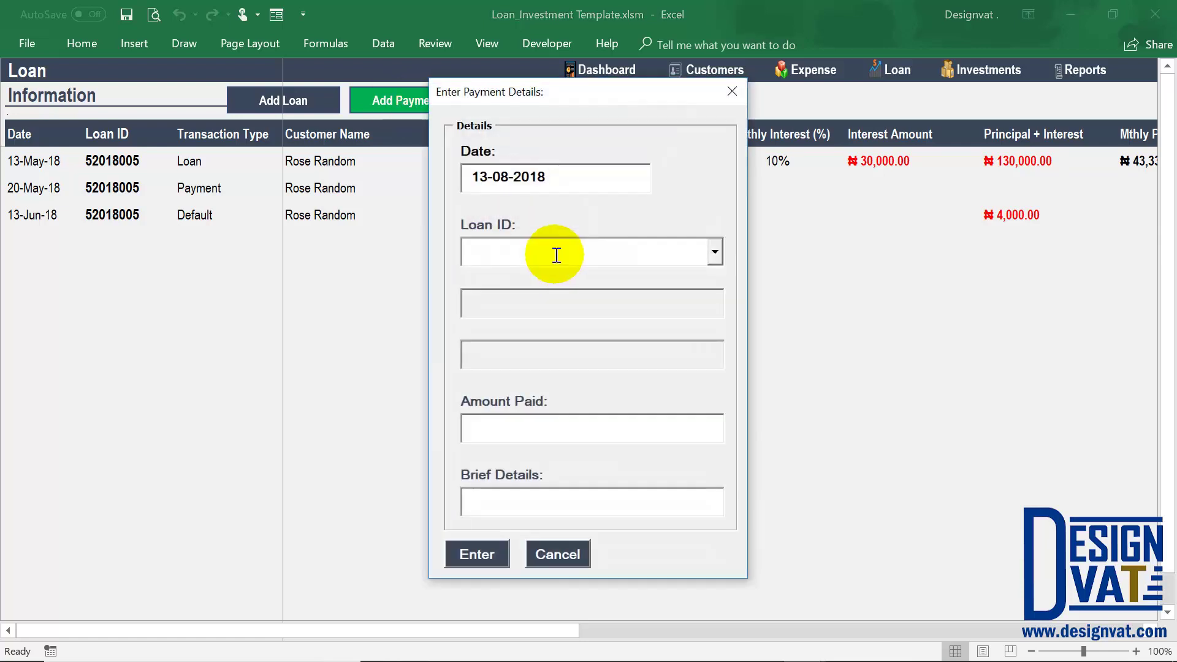
click(556, 255)
drag(647, 303, 571, 303)
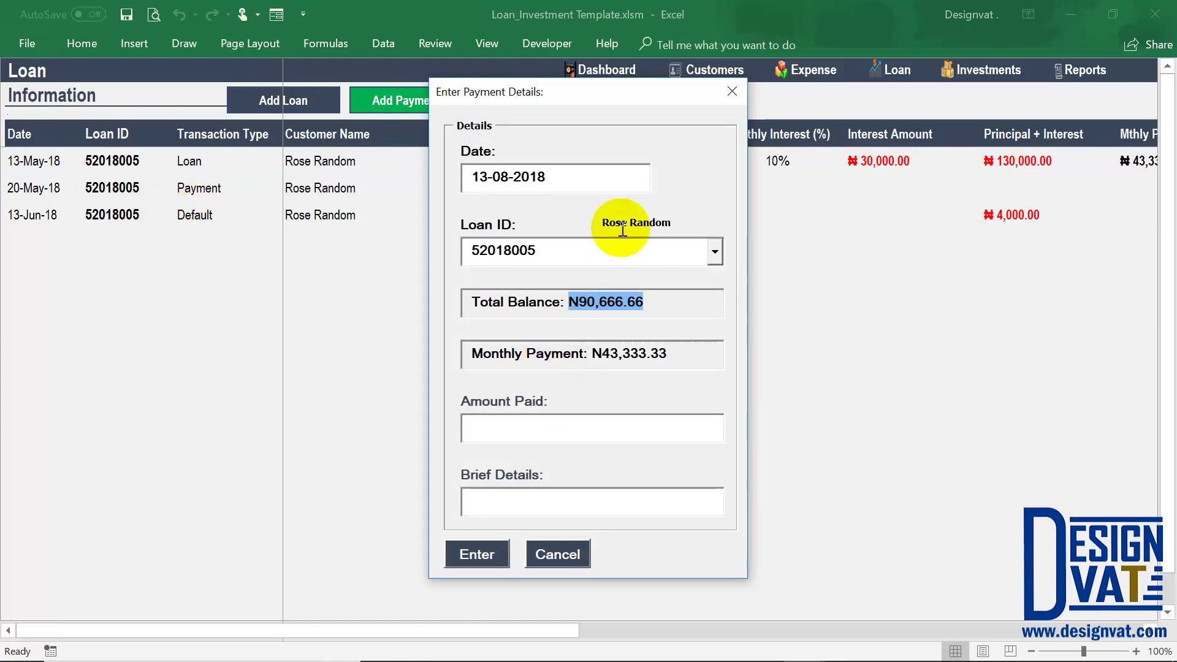
drag(662, 309, 462, 309)
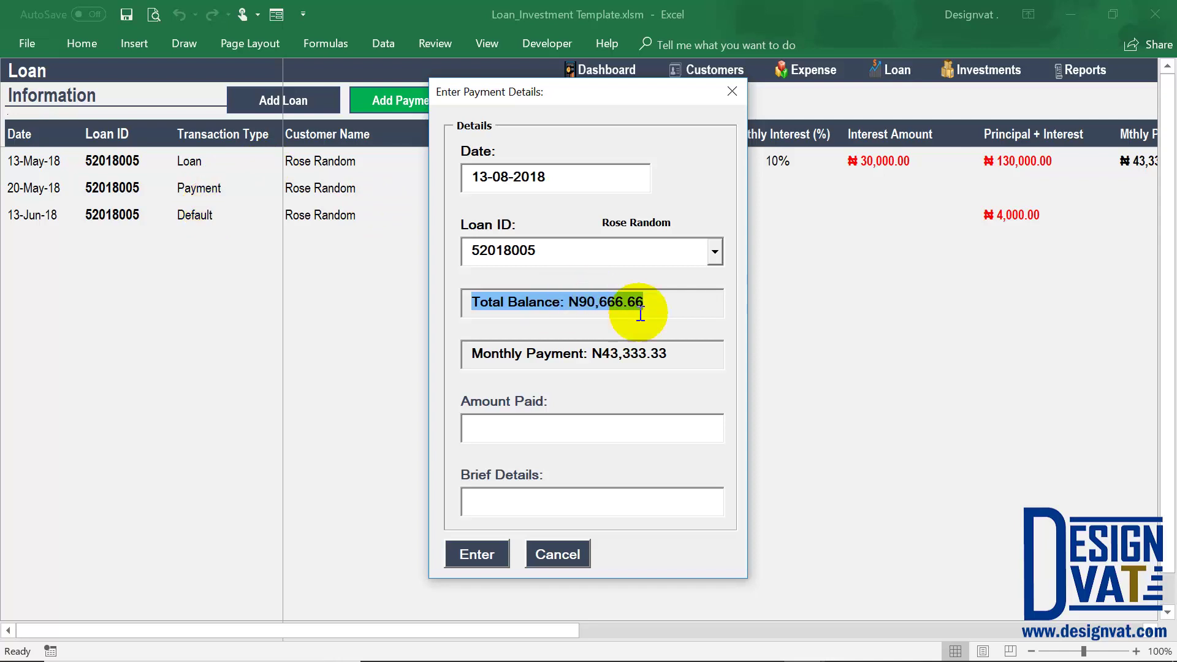
drag(643, 303, 579, 303)
drag(528, 248, 413, 250)
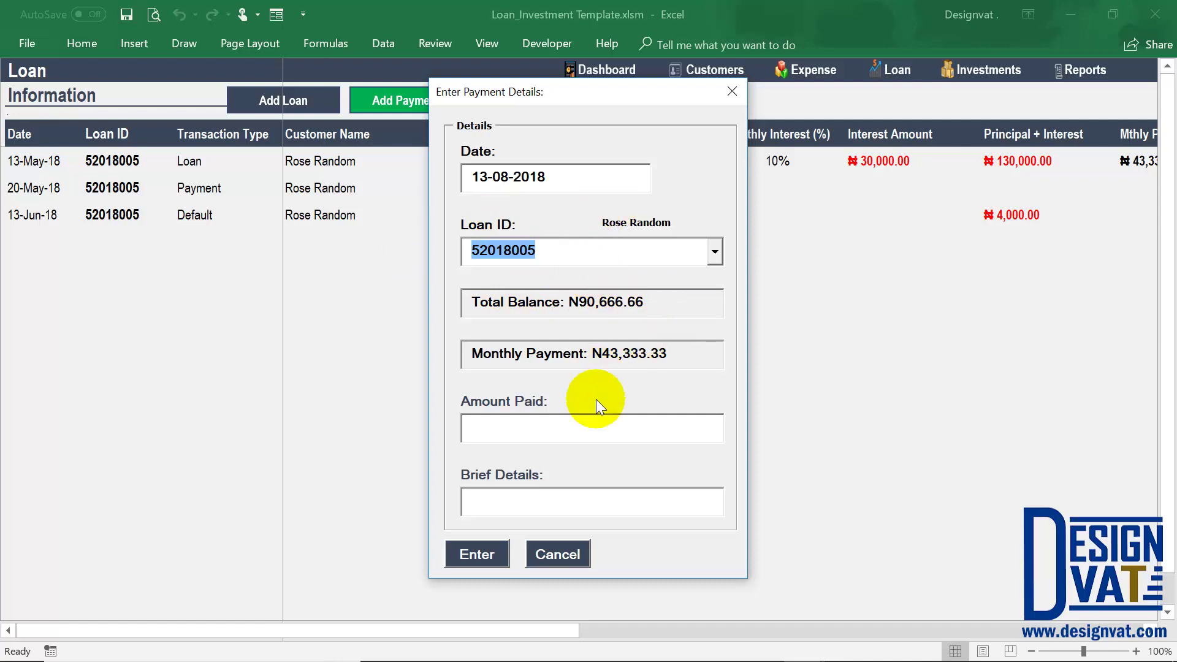
click(558, 554)
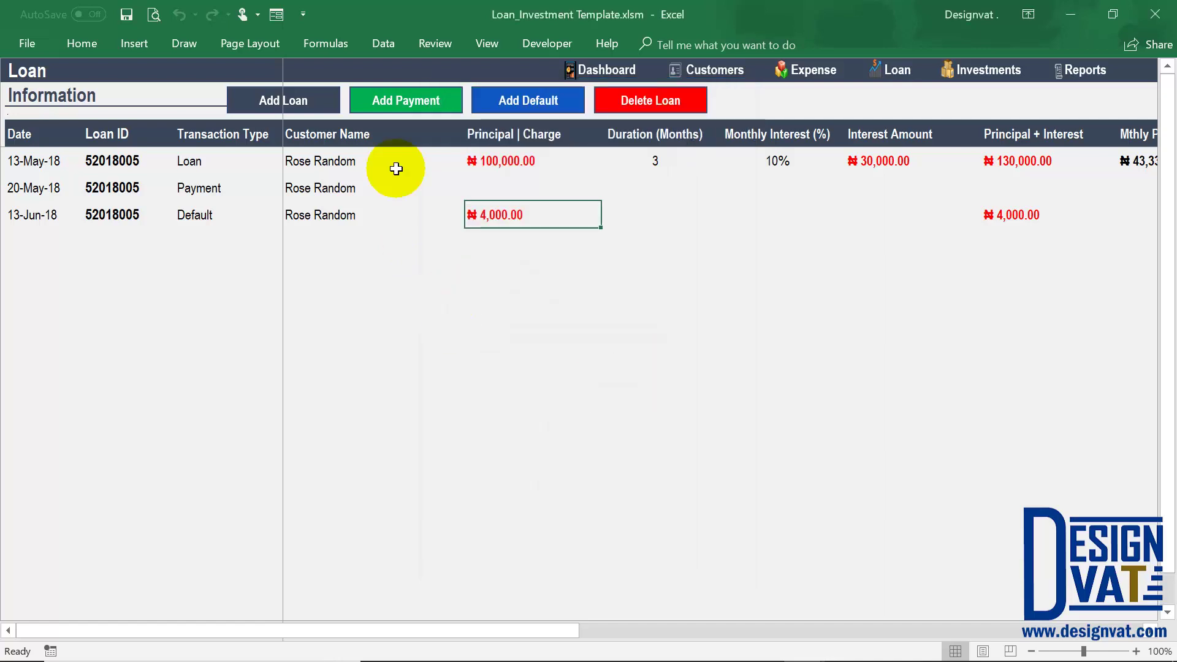
Cancel the new-loan form without adding anything and switch to the Reports dashboard.
click(293, 98)
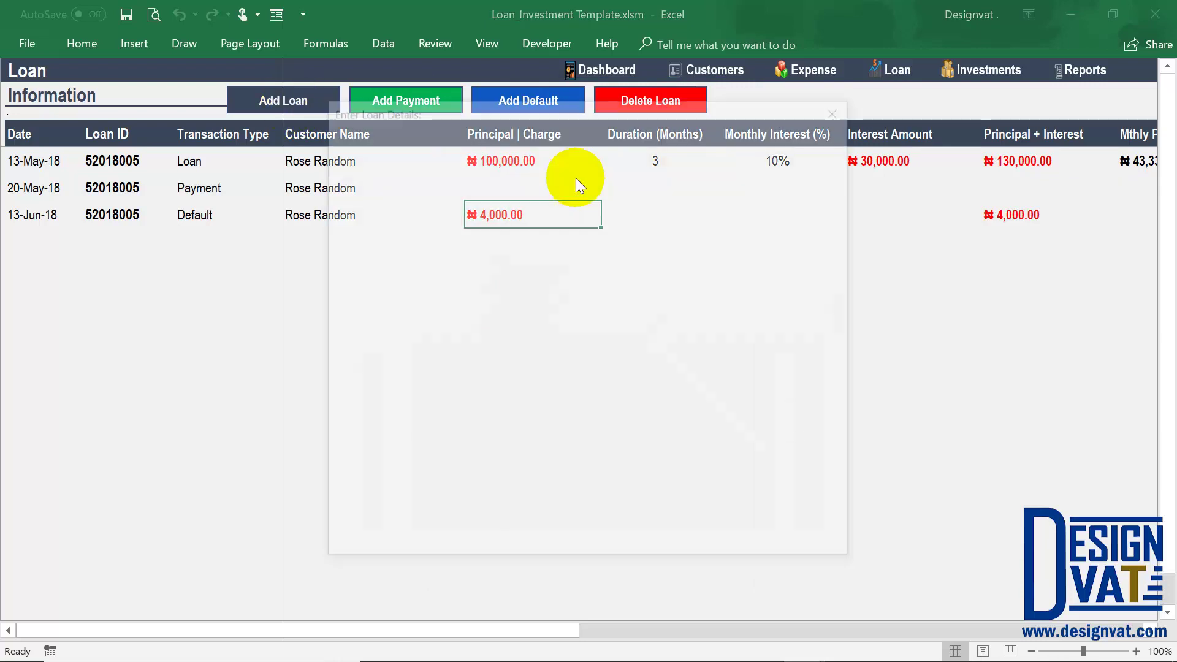
click(452, 539)
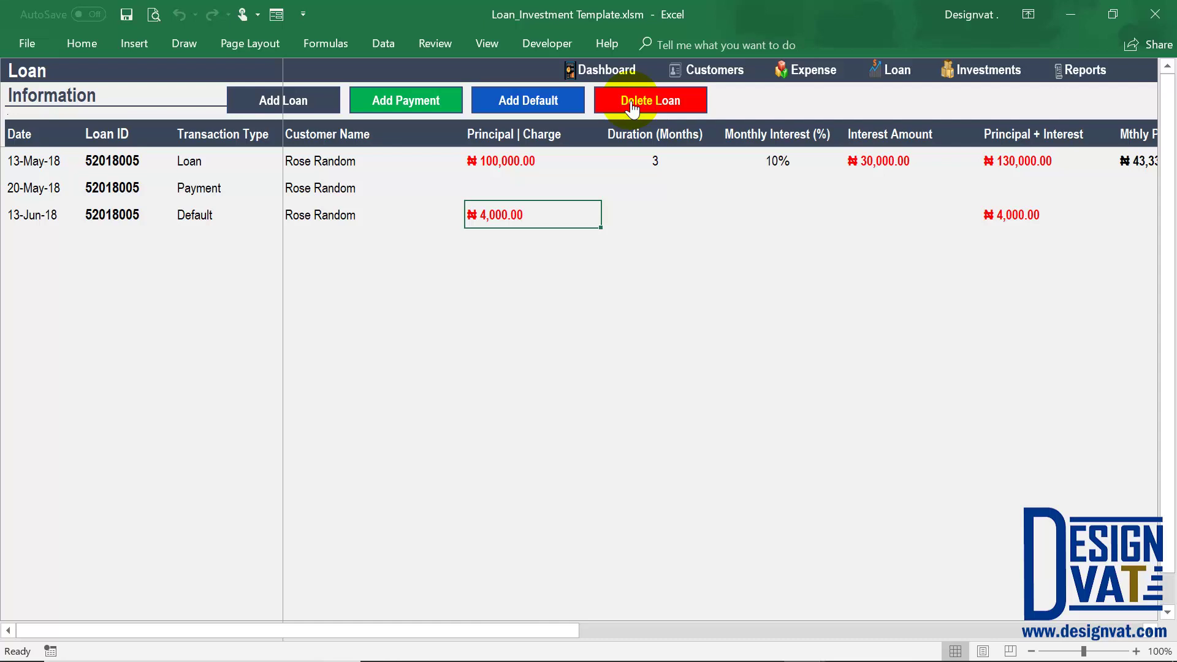
drag(533, 630, 292, 617)
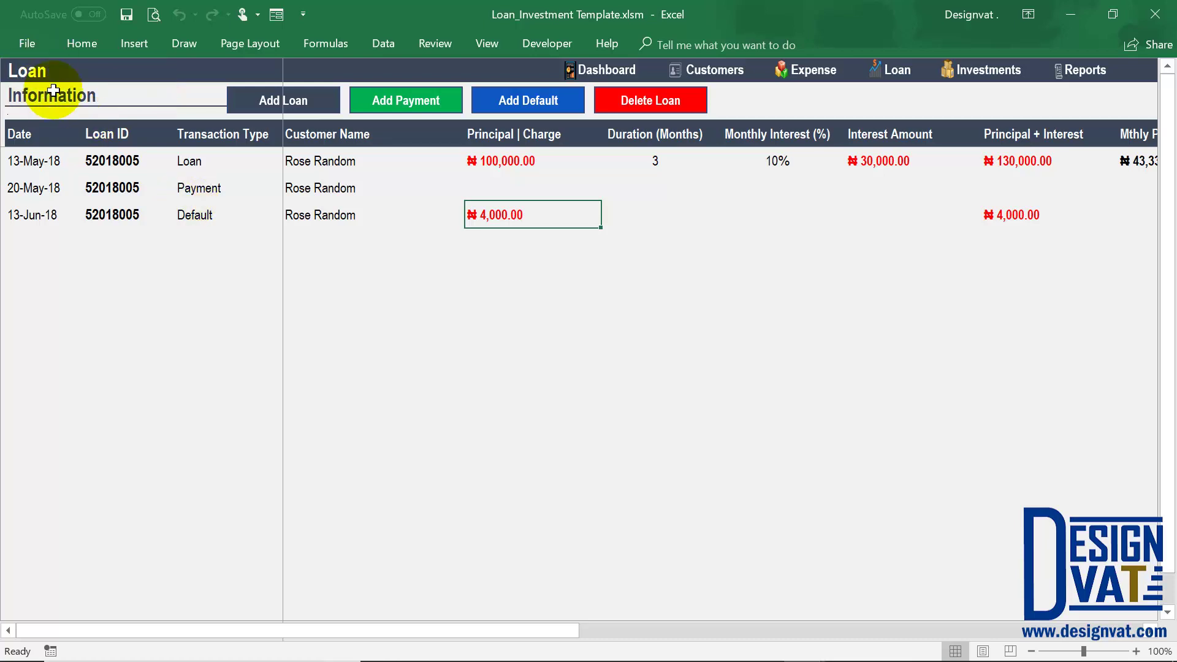
click(1086, 70)
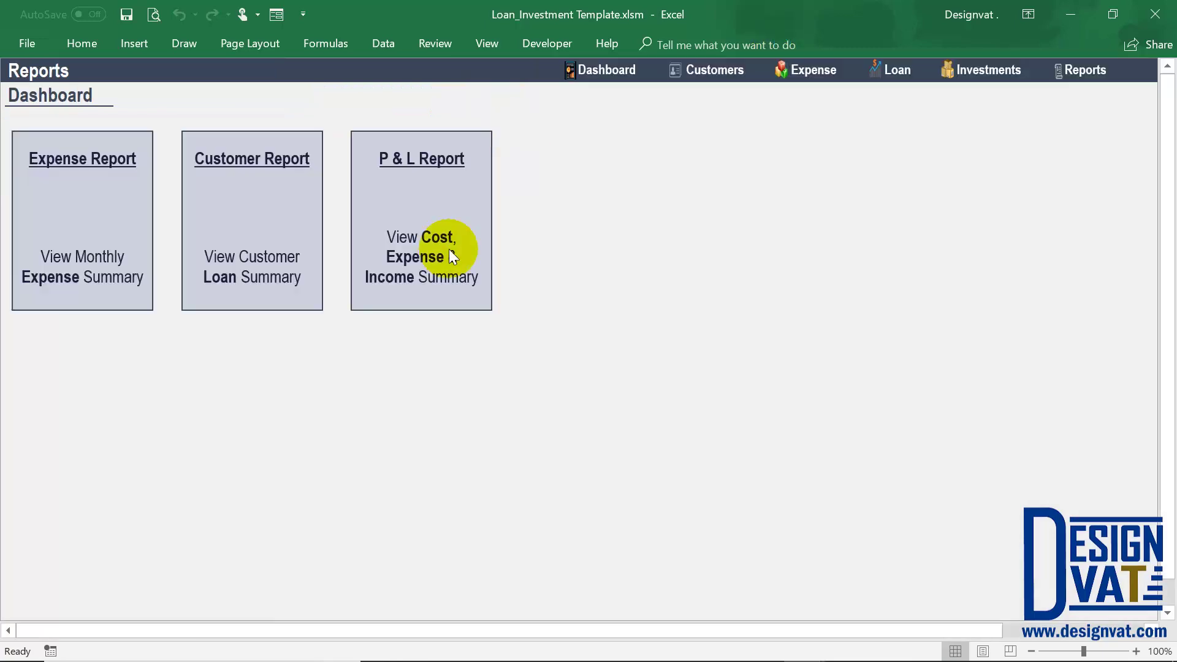